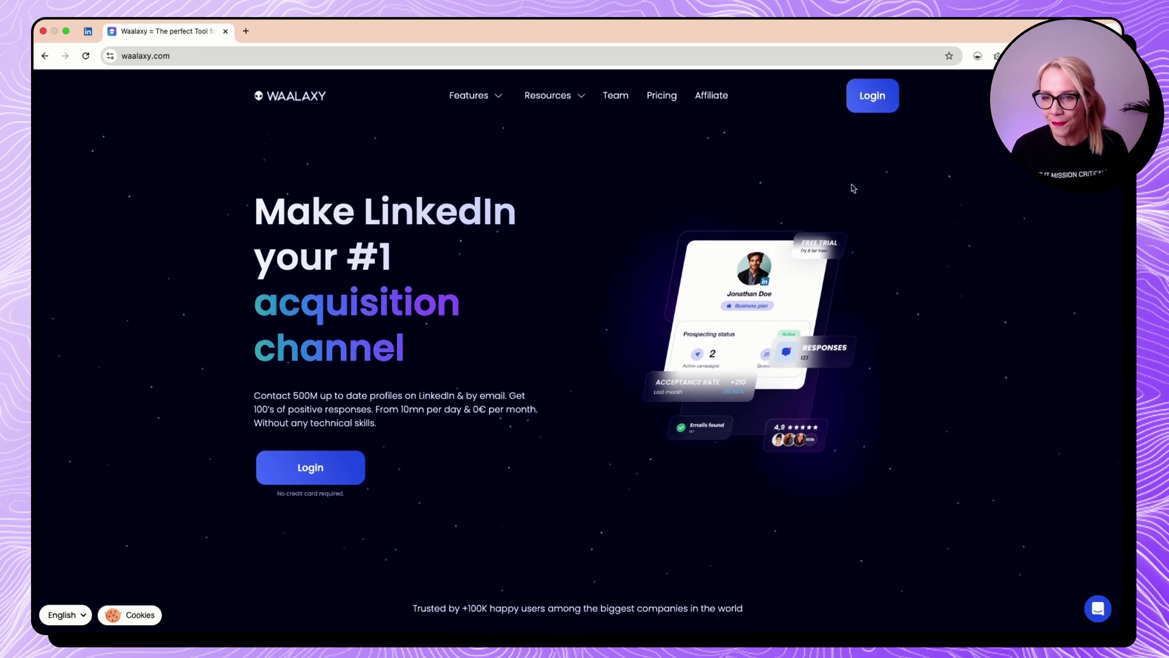
# Log in to Waalaxy and review the LinkedIn and email statistics on the home dashboard.
pyautogui.click(873, 95)
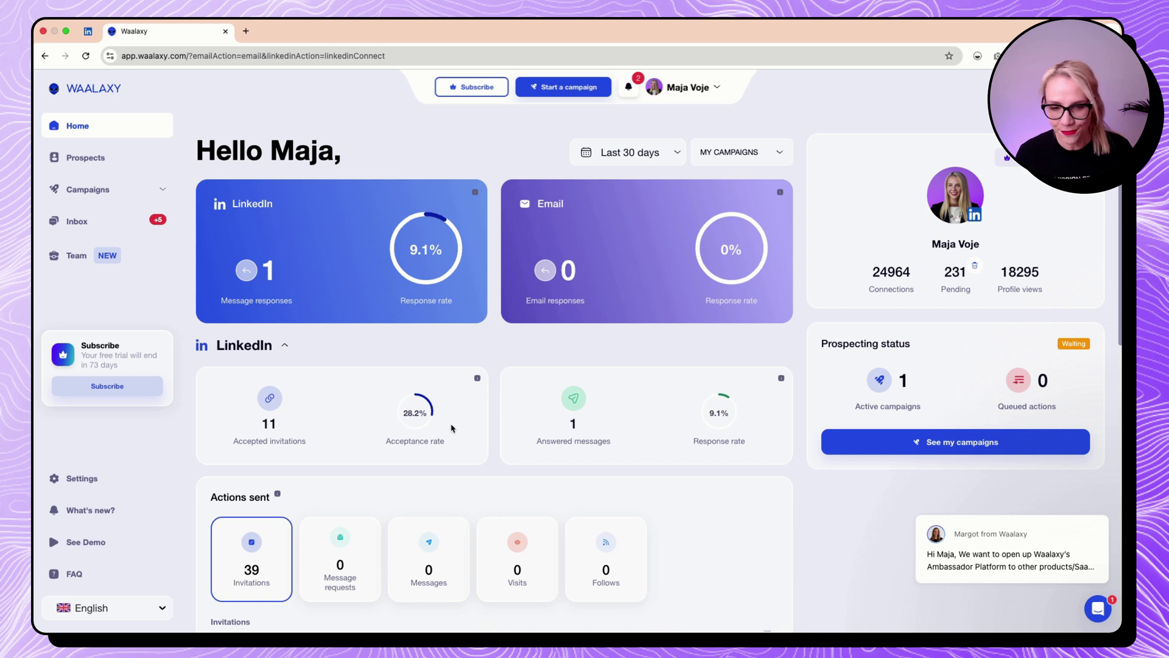
pyautogui.scroll(-1, 453, 425)
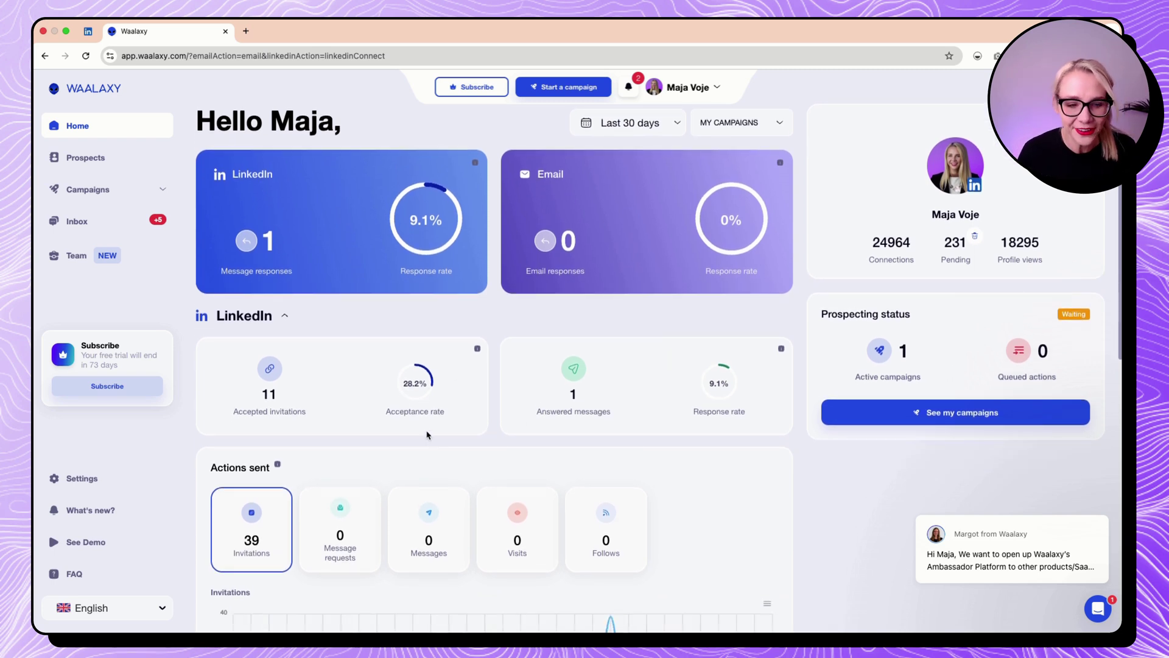
pyautogui.scroll(1, 428, 434)
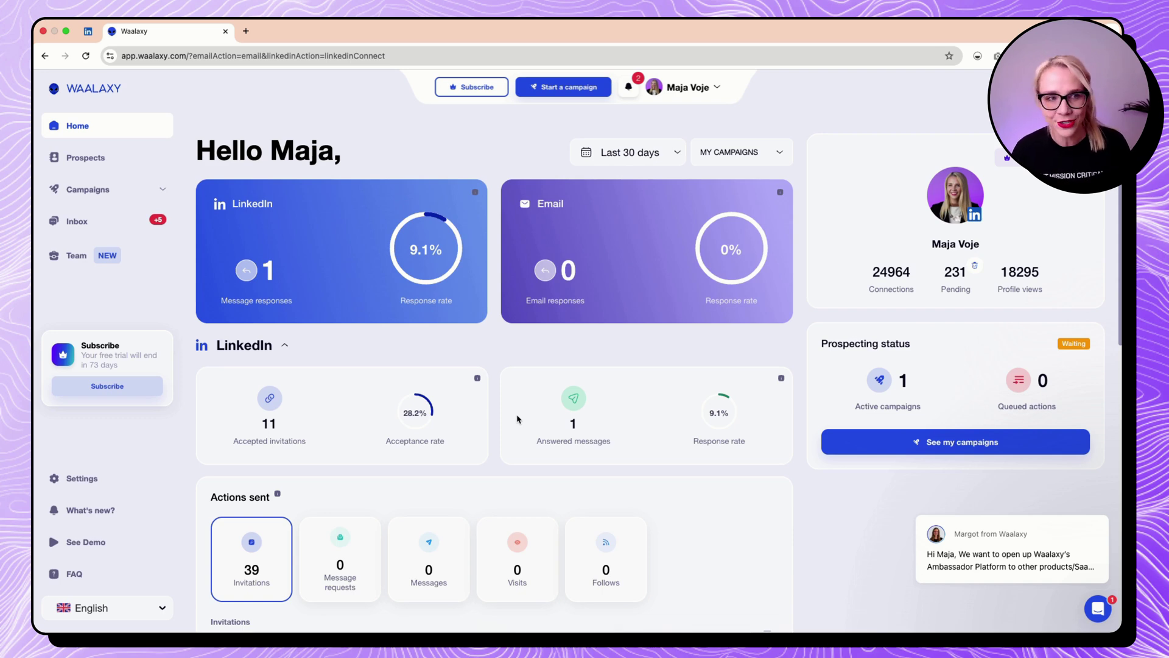
# Switch to LinkedIn, choose to import own relationships into Waalaxy, and open the filtered search for the connections.
pyautogui.click(87, 31)
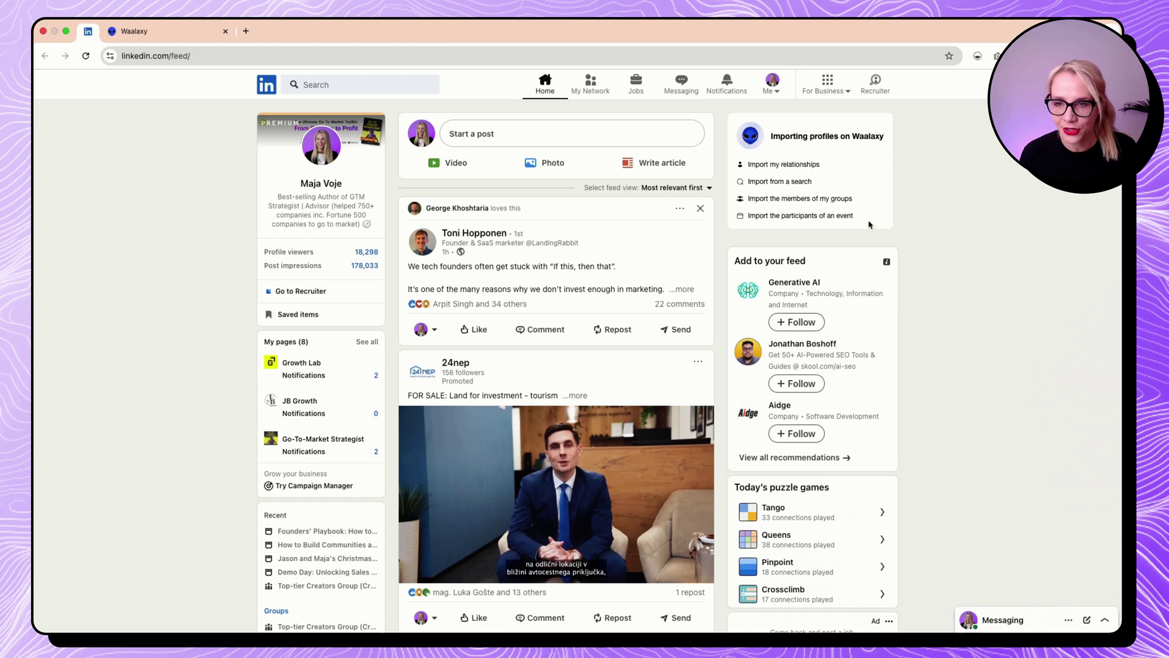
pyautogui.click(782, 165)
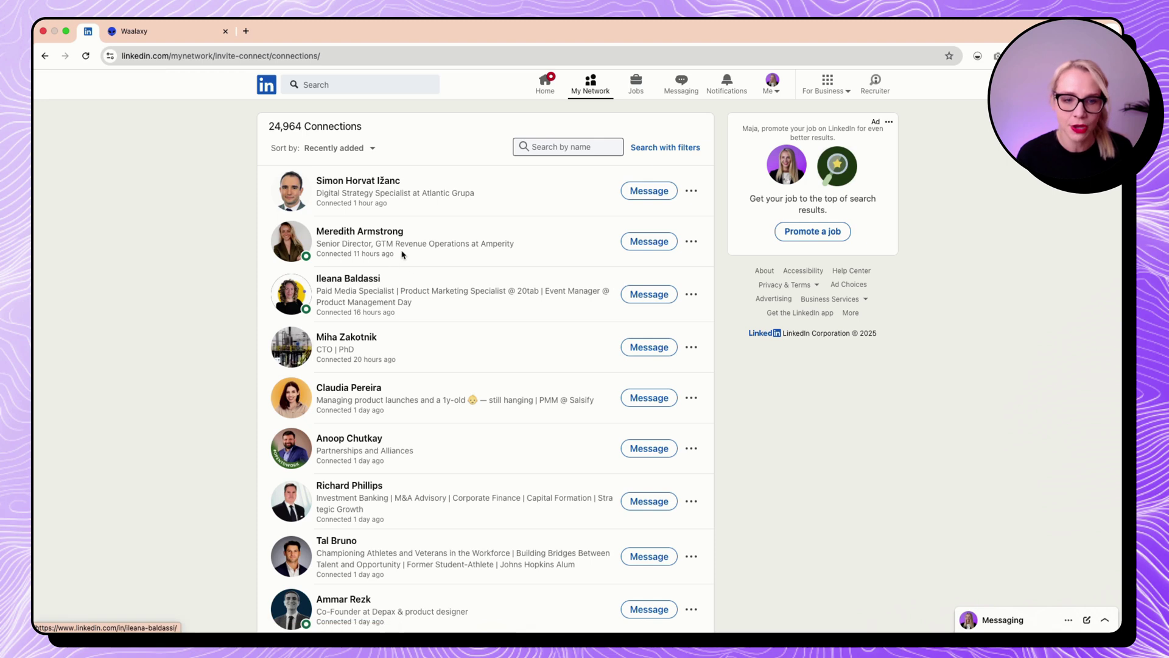
pyautogui.scroll(-1, 408, 255)
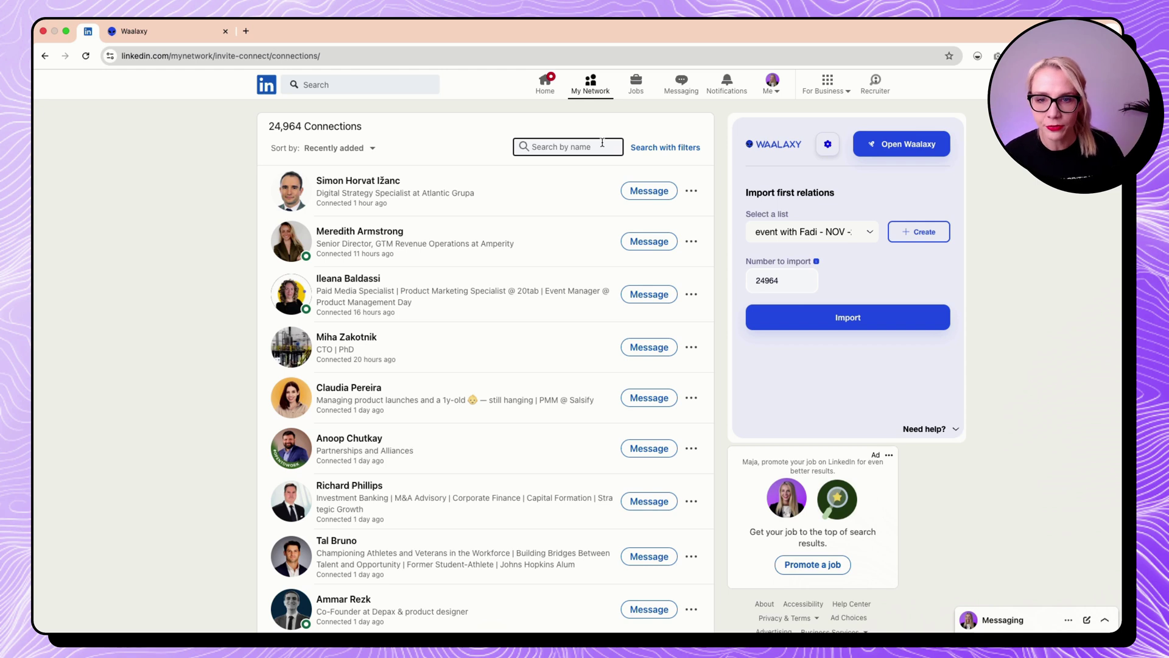
pyautogui.click(661, 149)
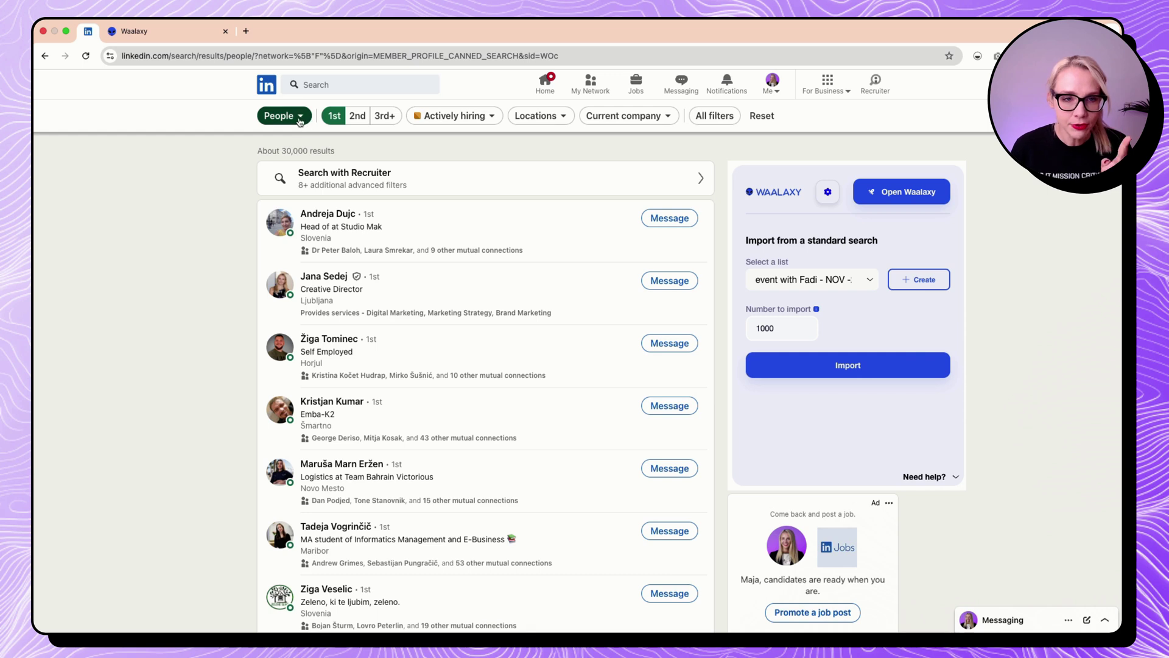
# Filter the first-degree connections by the location United States.
pyautogui.click(525, 121)
pyautogui.click(505, 205)
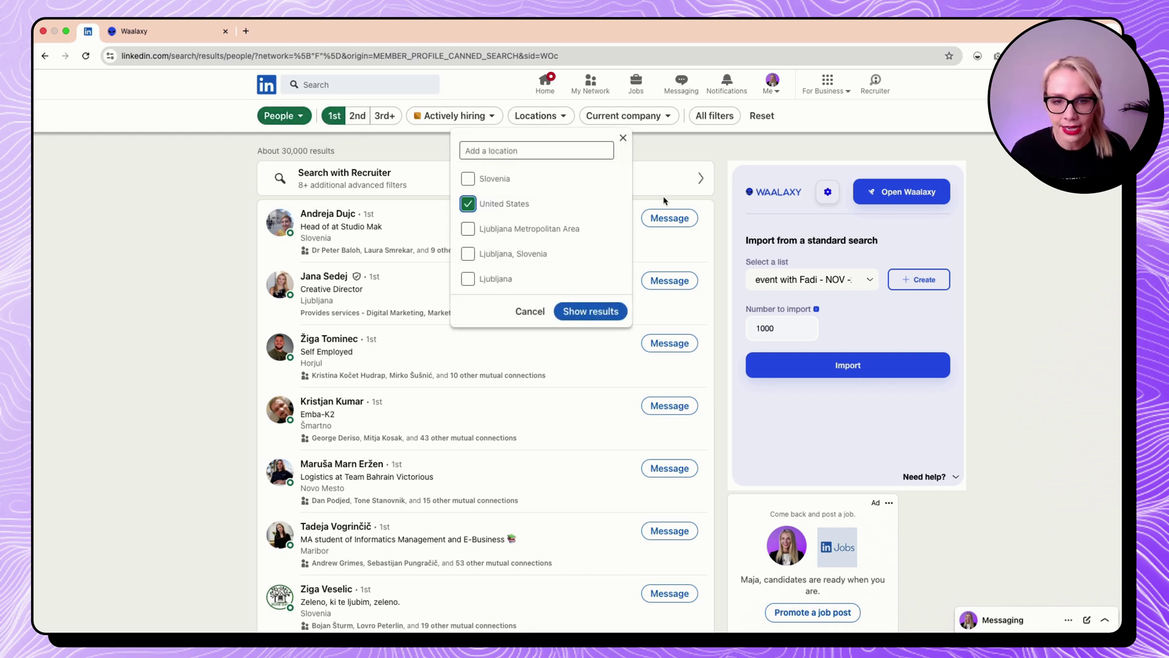
pyautogui.click(590, 313)
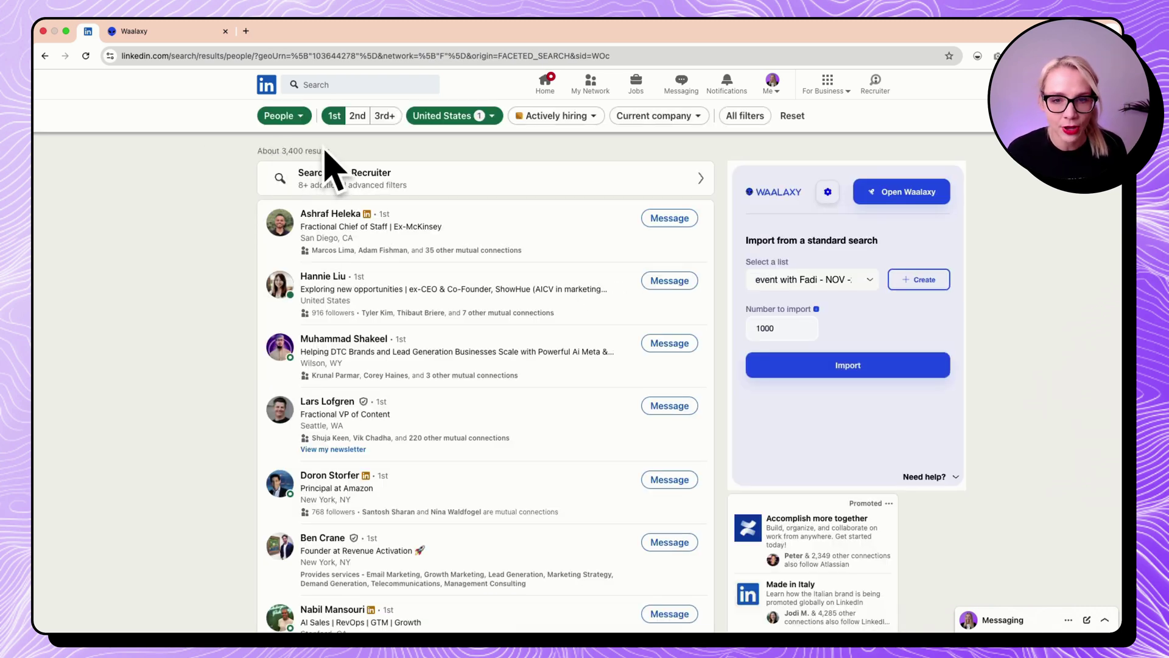
# Narrow the connections to people with the title keyword "founder" using the full set of filters.
pyautogui.click(739, 119)
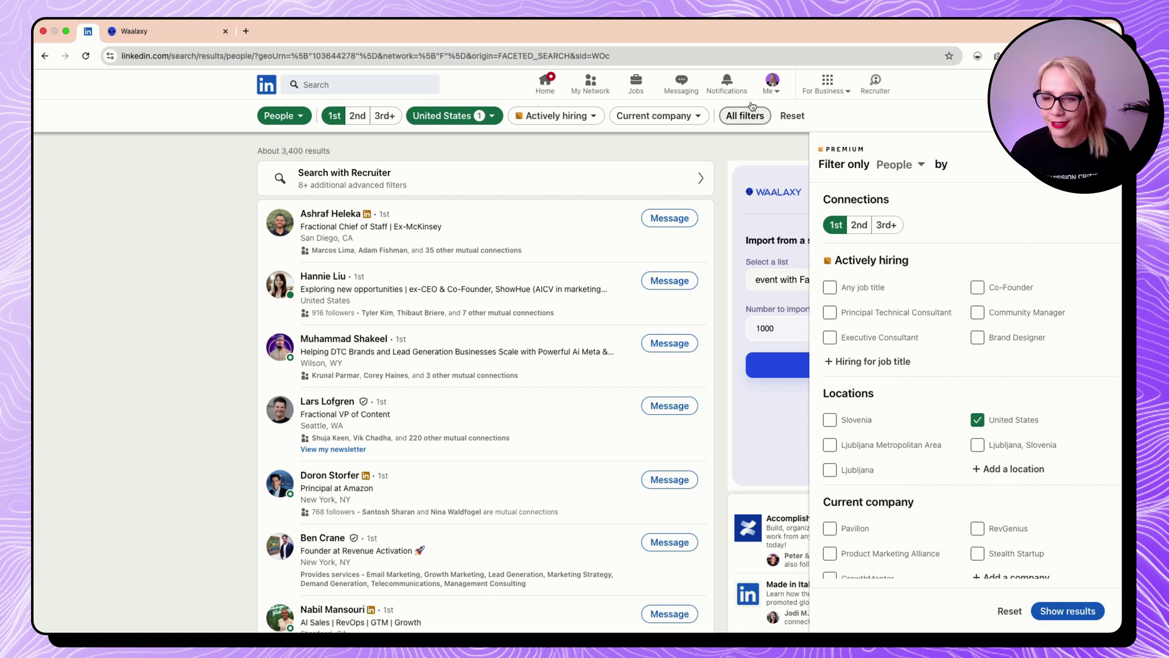
pyautogui.scroll(-4, 924, 394)
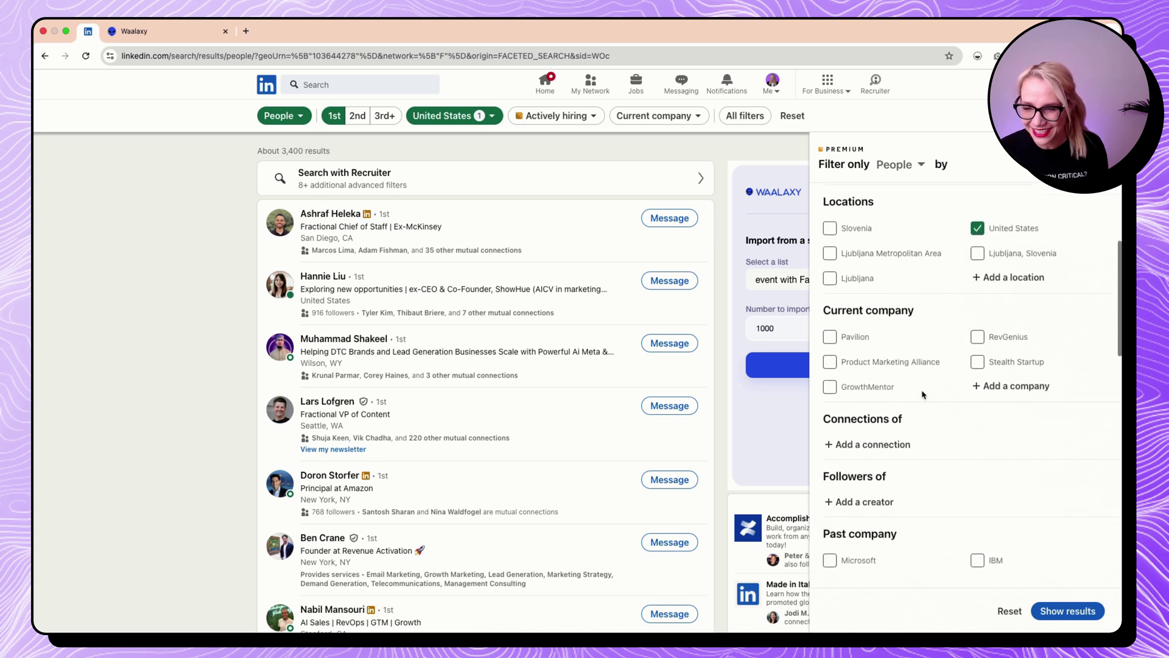
pyautogui.scroll(-5, 924, 394)
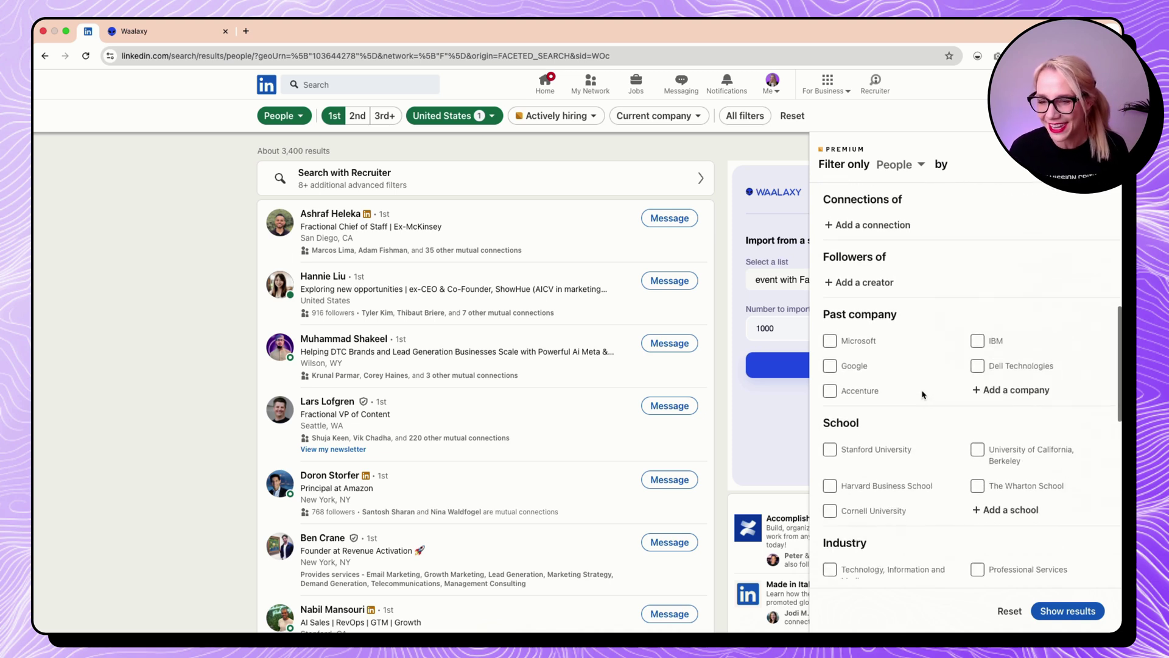
pyautogui.scroll(-8, 923, 395)
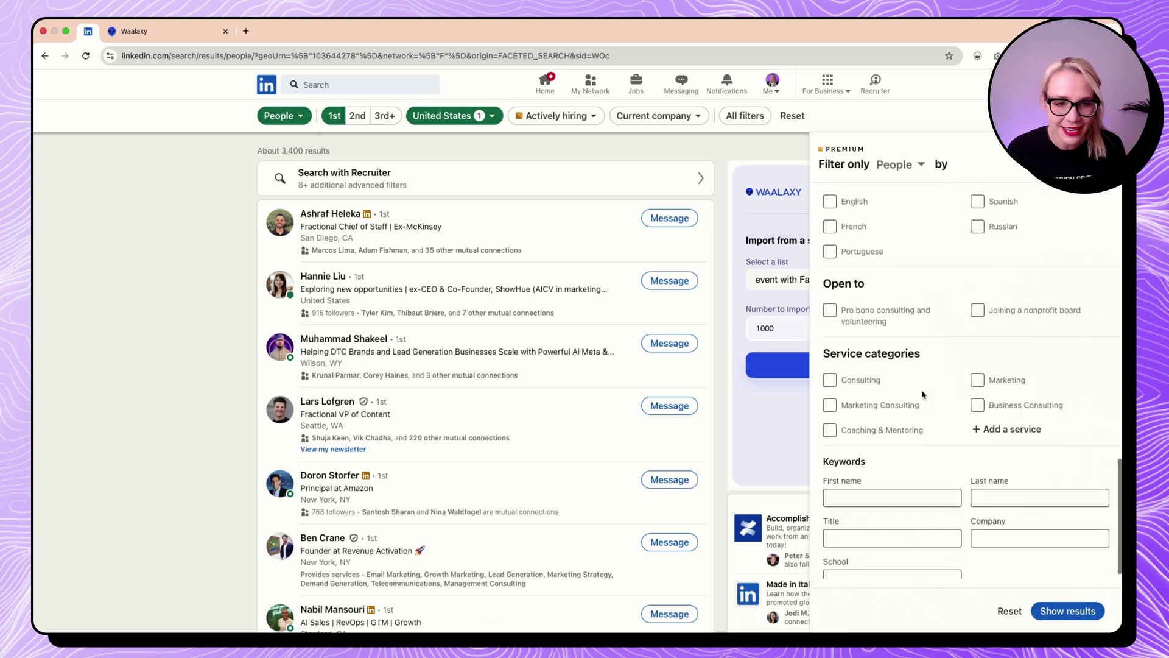
pyautogui.scroll(-1, 924, 395)
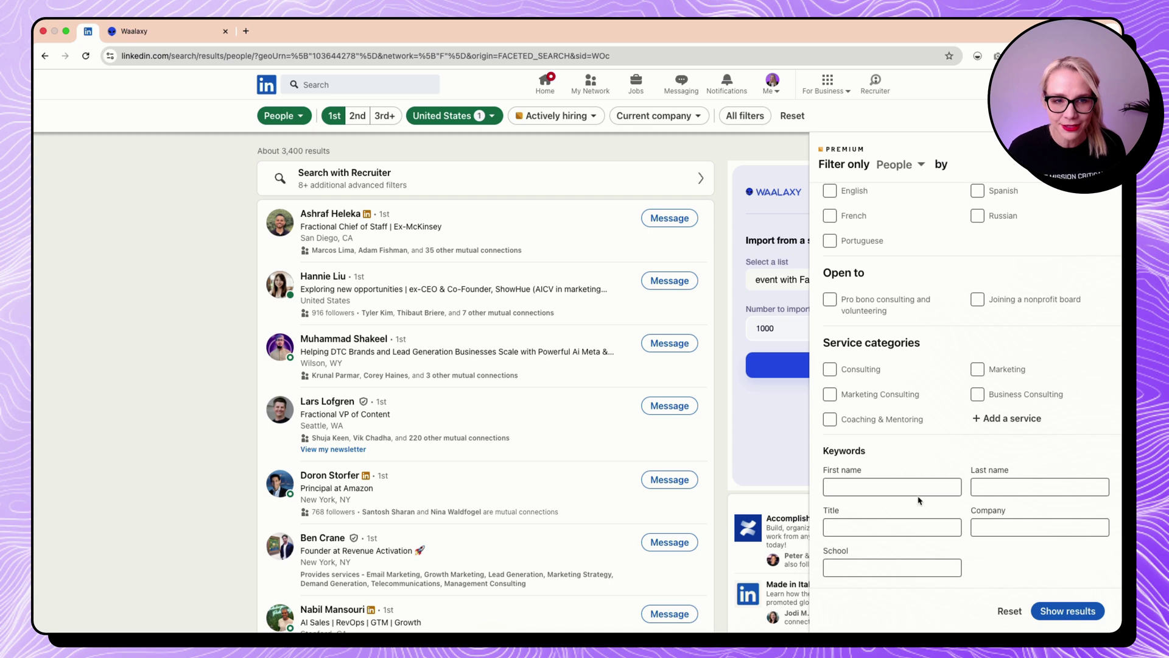
pyautogui.click(905, 532)
pyautogui.write('found')
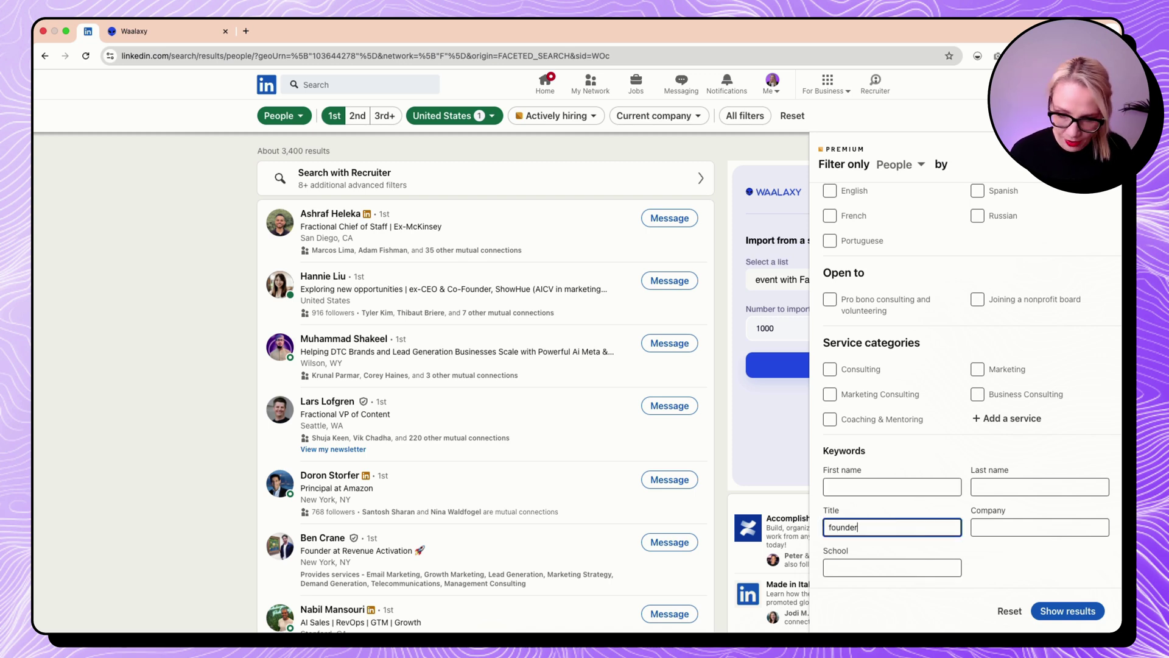
pyautogui.write('er')
pyautogui.click(1069, 611)
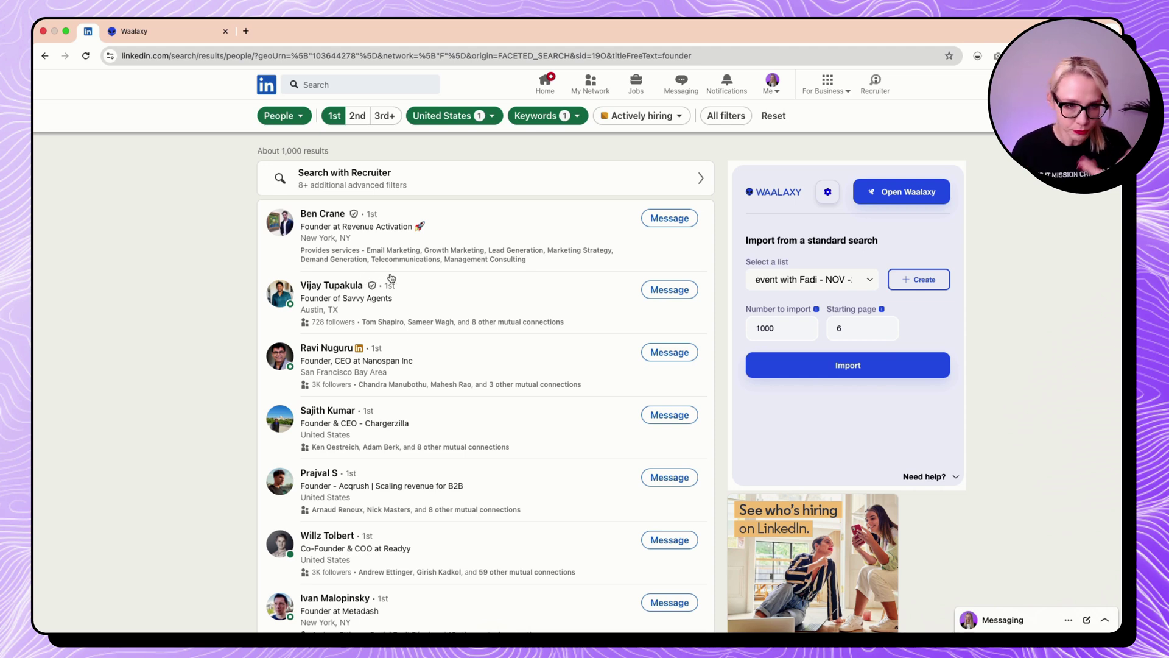
# Create the Waalaxy list "founder-US-my-network-JAN2025" and start importing the search results into it.
pyautogui.click(870, 281)
pyautogui.click(914, 280)
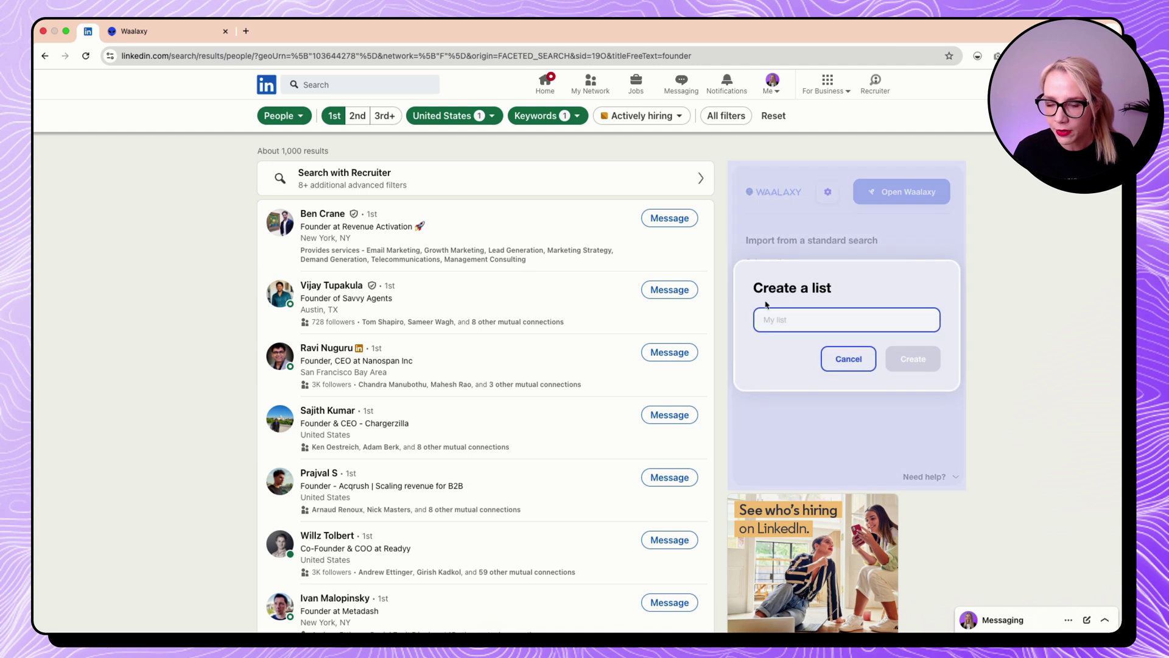
pyautogui.write('fo')
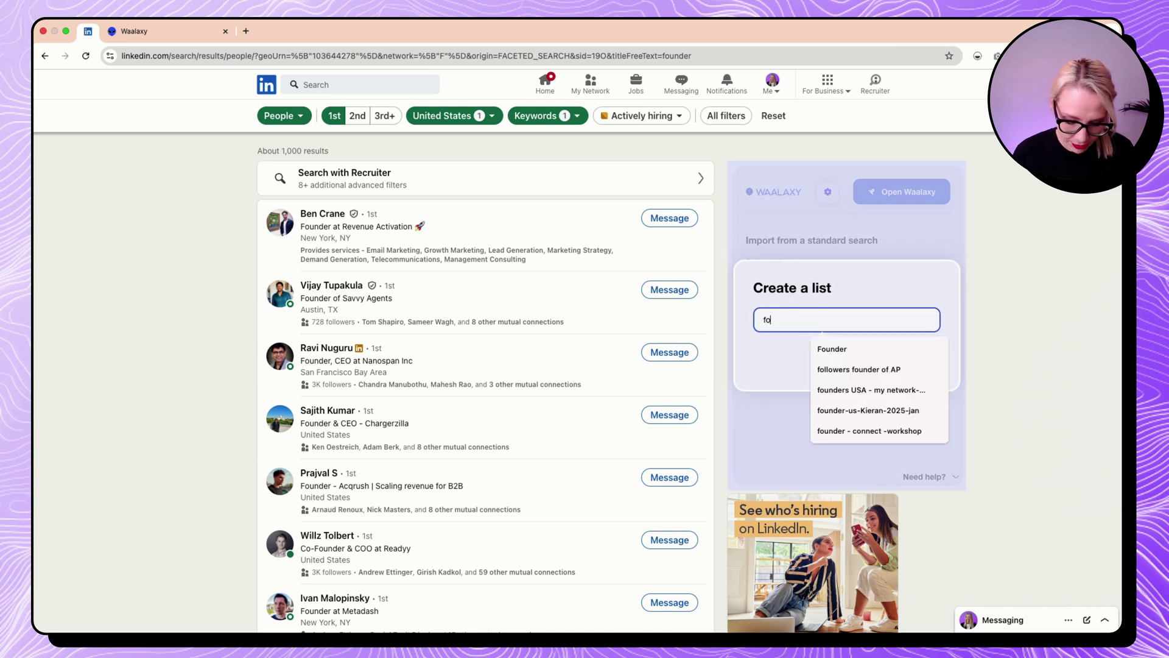
pyautogui.write('under-US')
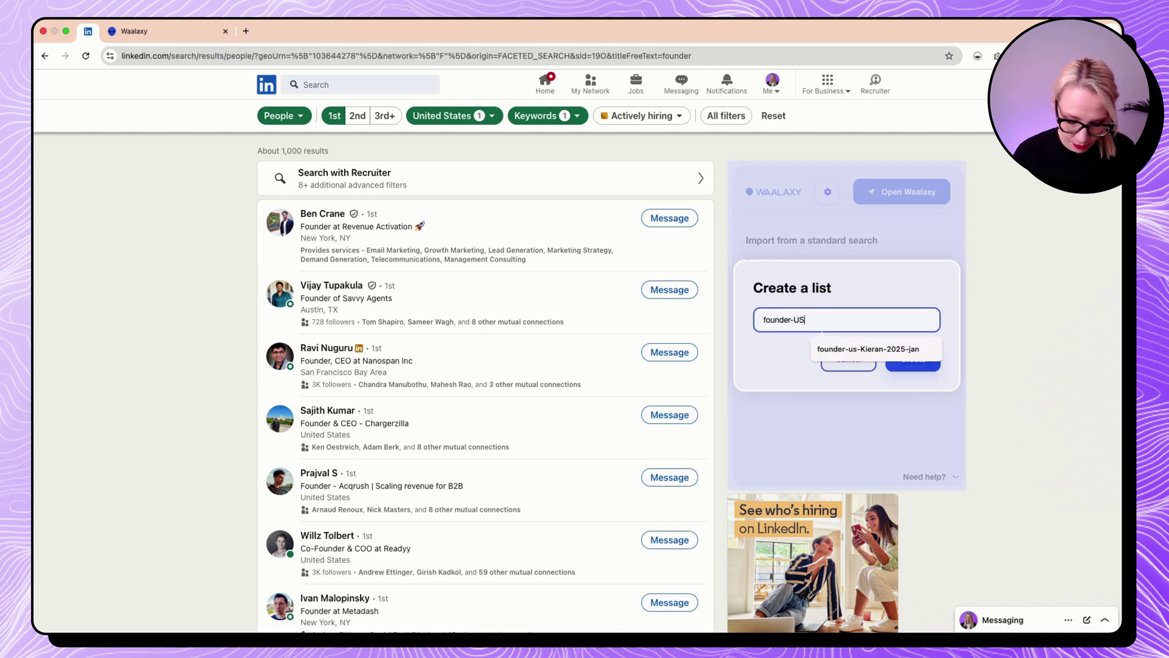
pyautogui.write('-my-network-JAN2025')
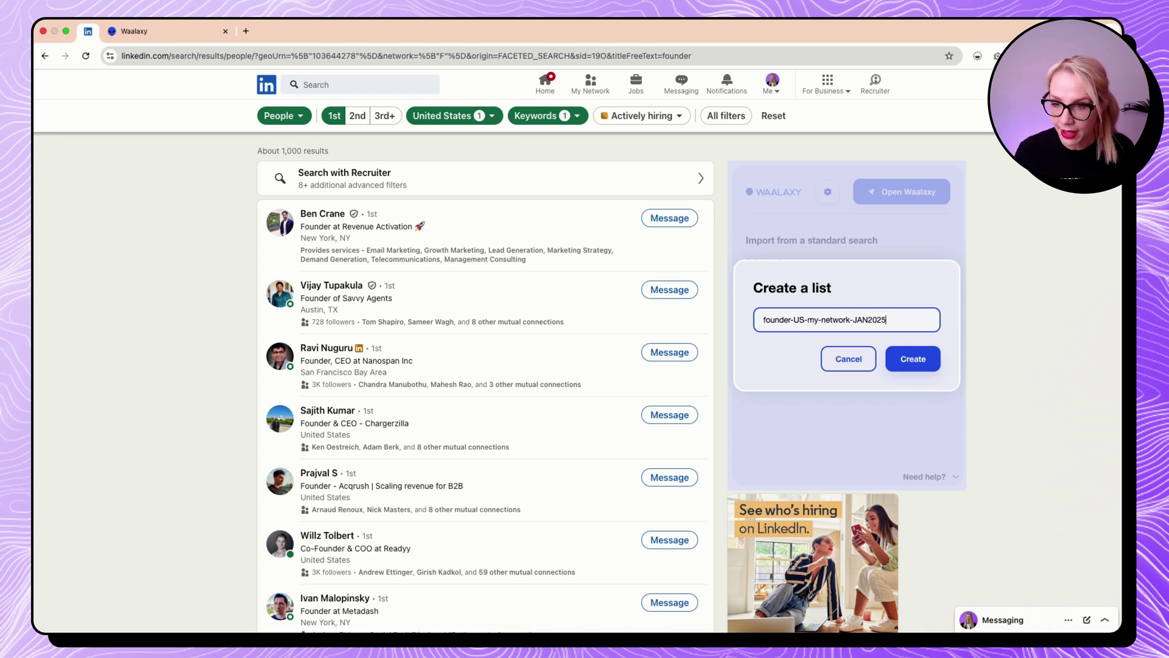
pyautogui.click(908, 358)
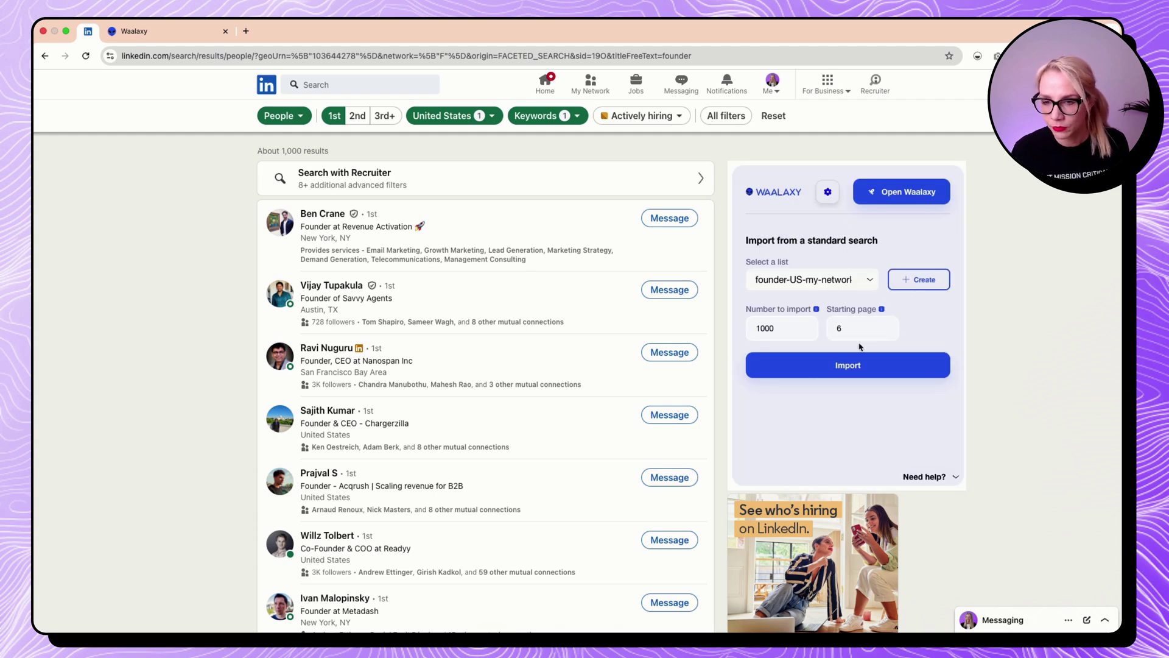
pyautogui.click(844, 365)
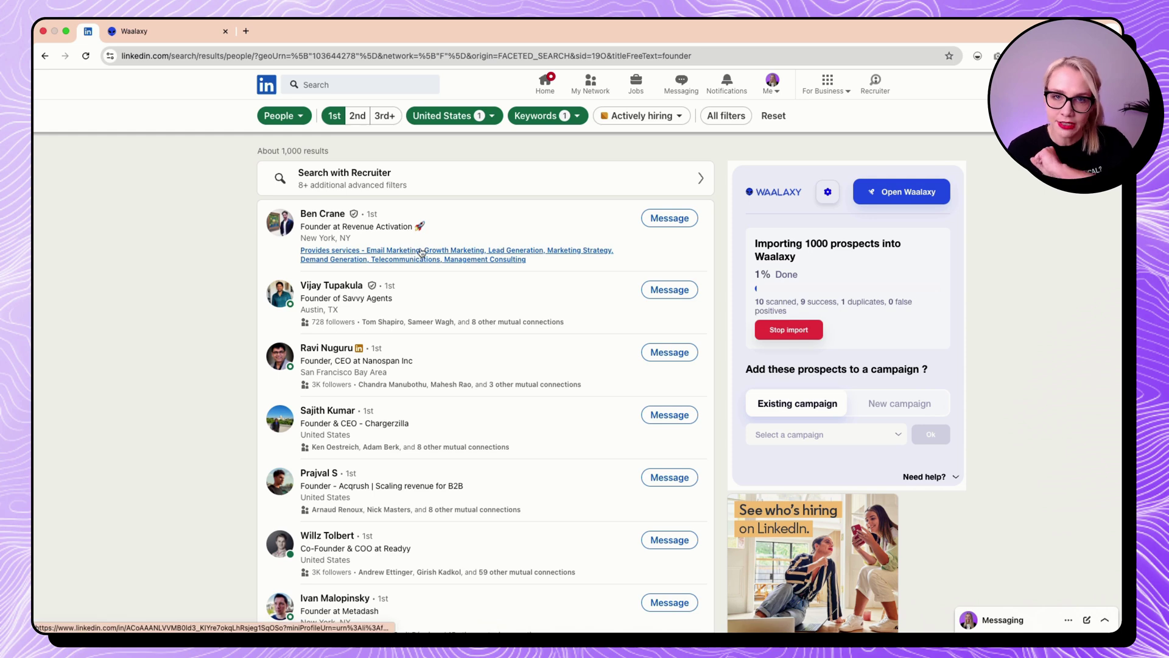
# Search LinkedIn for "founder" and restrict the results to people.
pyautogui.click(300, 85)
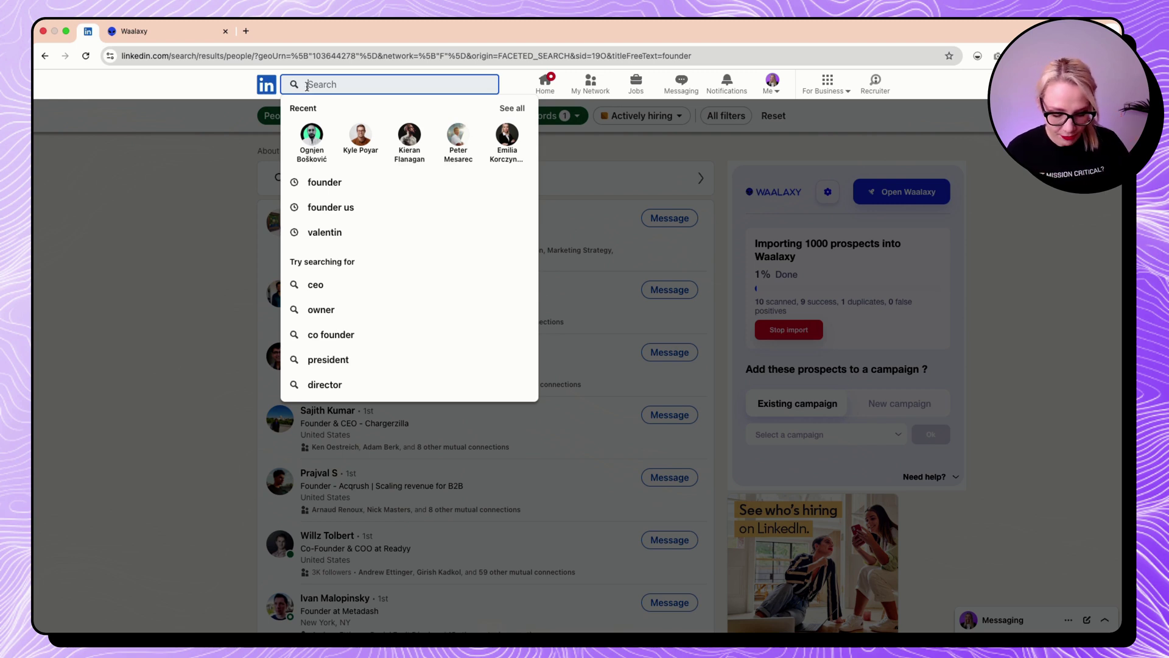
pyautogui.write('f')
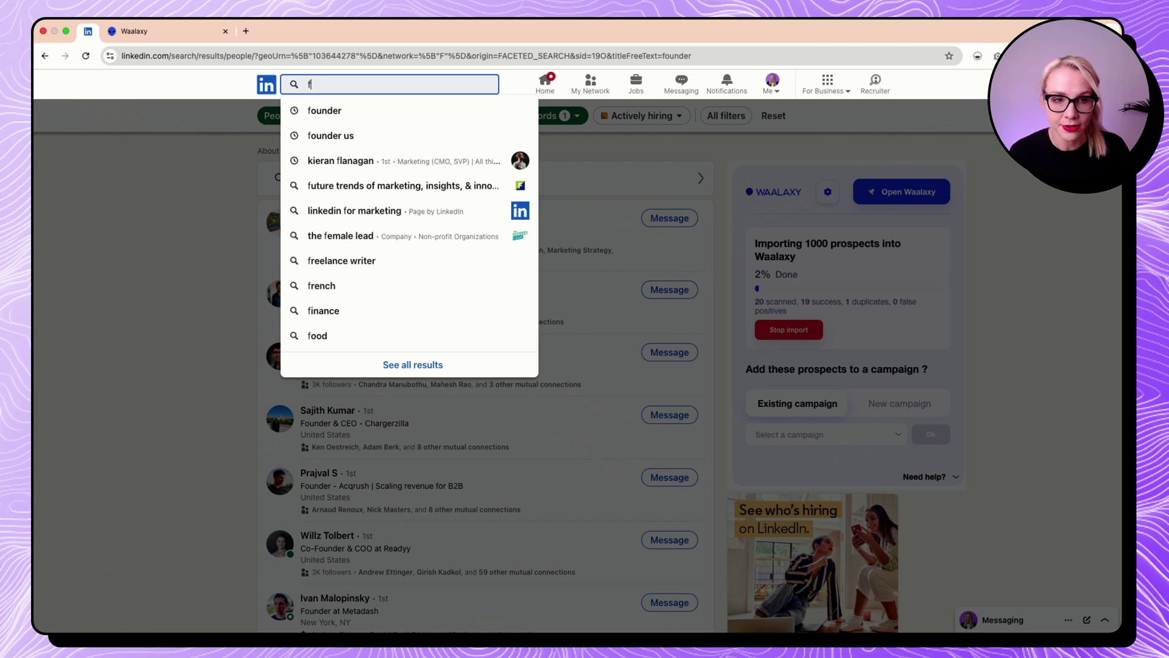
pyautogui.click(327, 111)
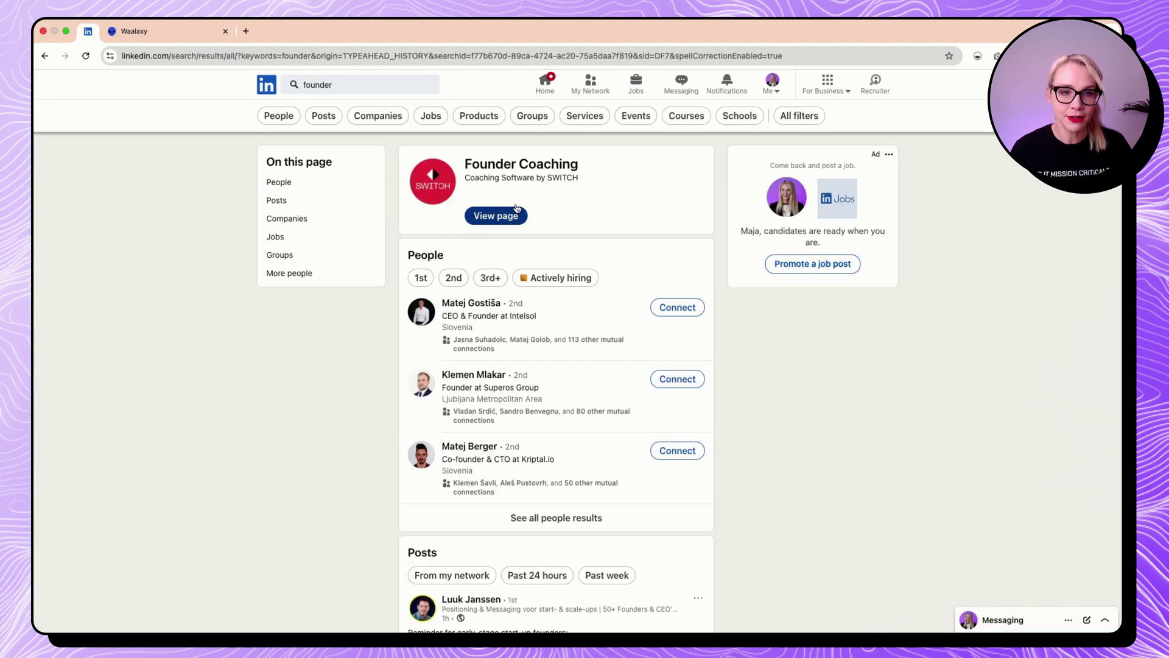
pyautogui.click(271, 122)
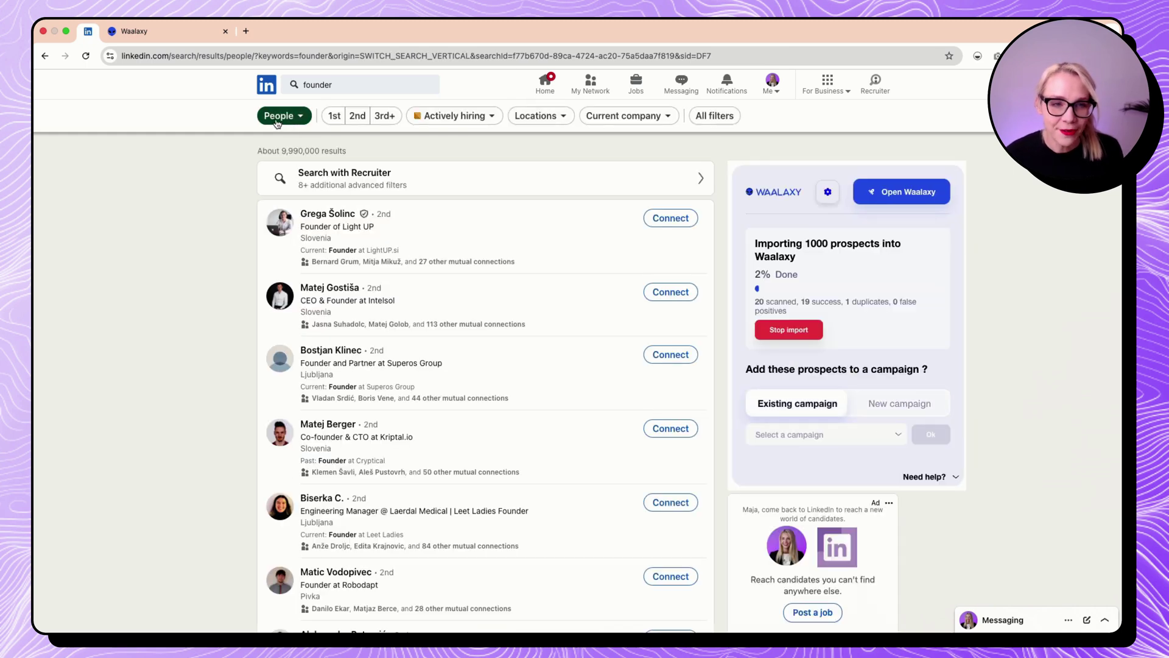
# Limit the founder people search to the location United States.
pyautogui.click(541, 116)
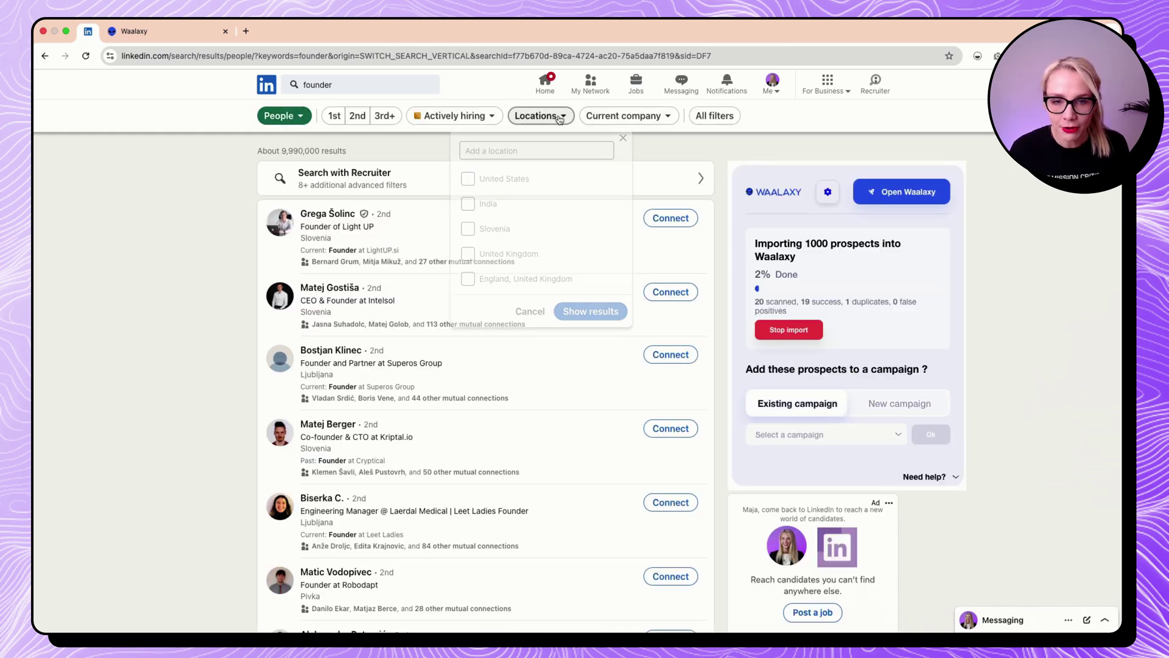
pyautogui.click(522, 183)
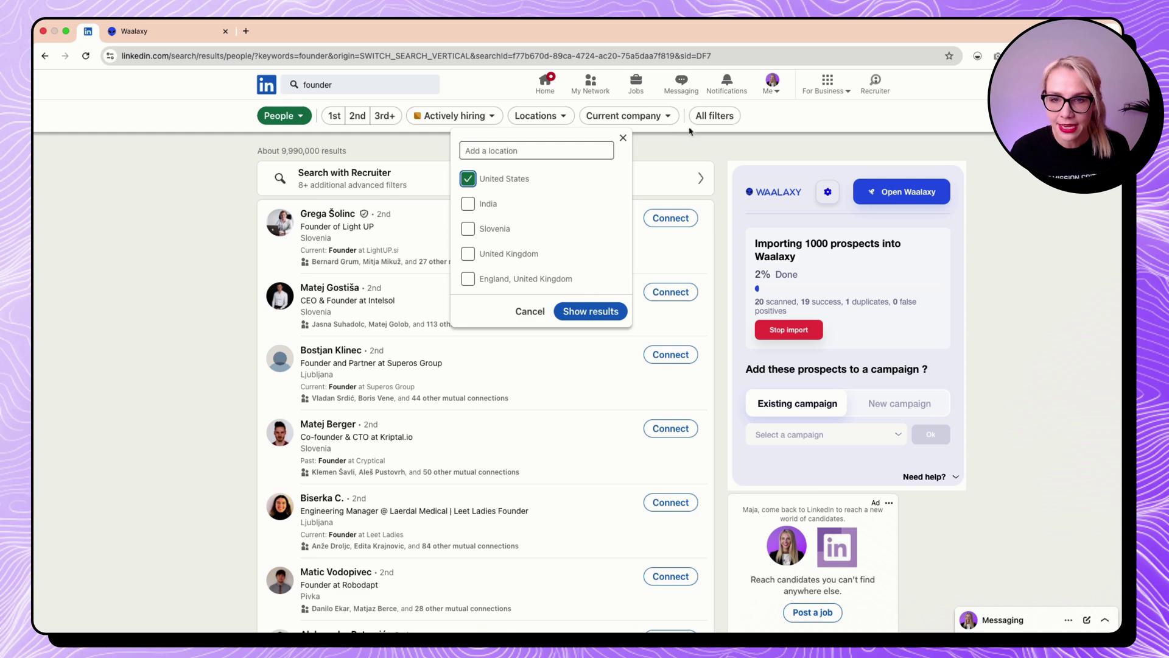
pyautogui.click(583, 315)
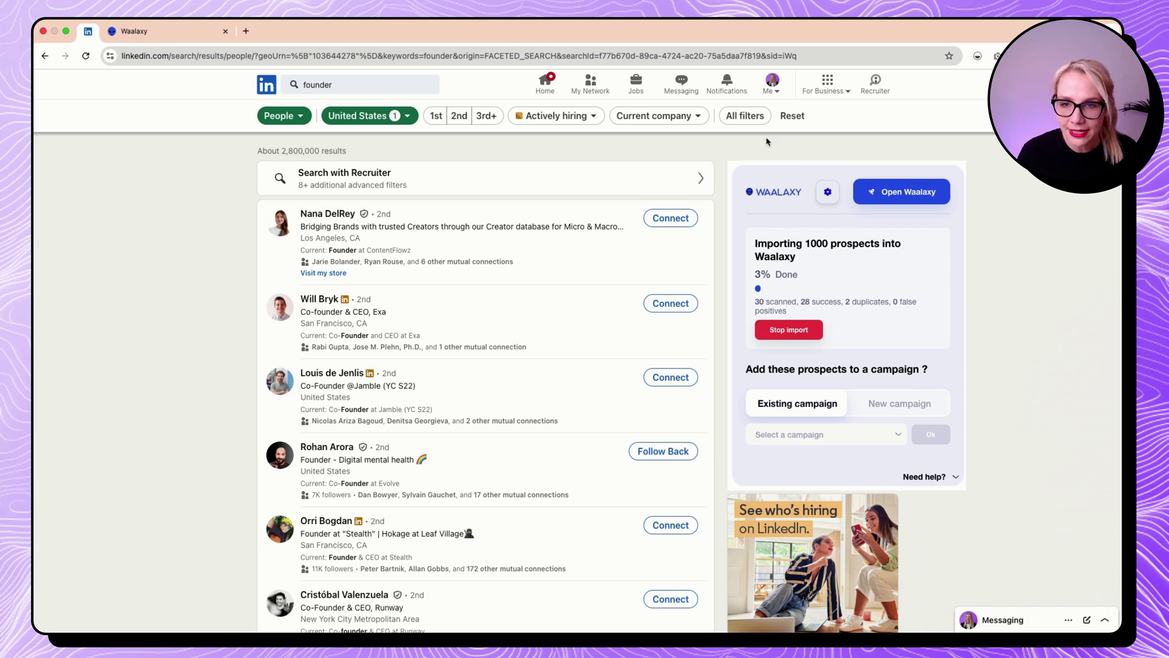
# Restrict the US founder search to followers of the chosen marketing creator using the full set of filters, and show the results.
pyautogui.click(746, 115)
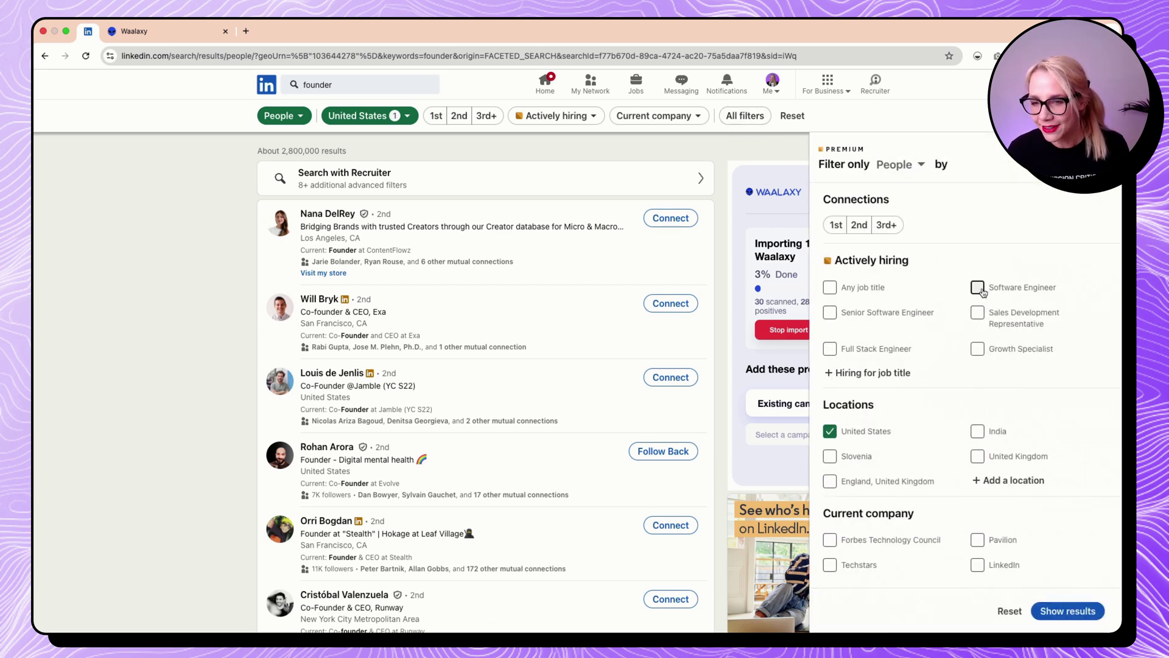
pyautogui.scroll(-2, 984, 292)
pyautogui.scroll(-5, 981, 294)
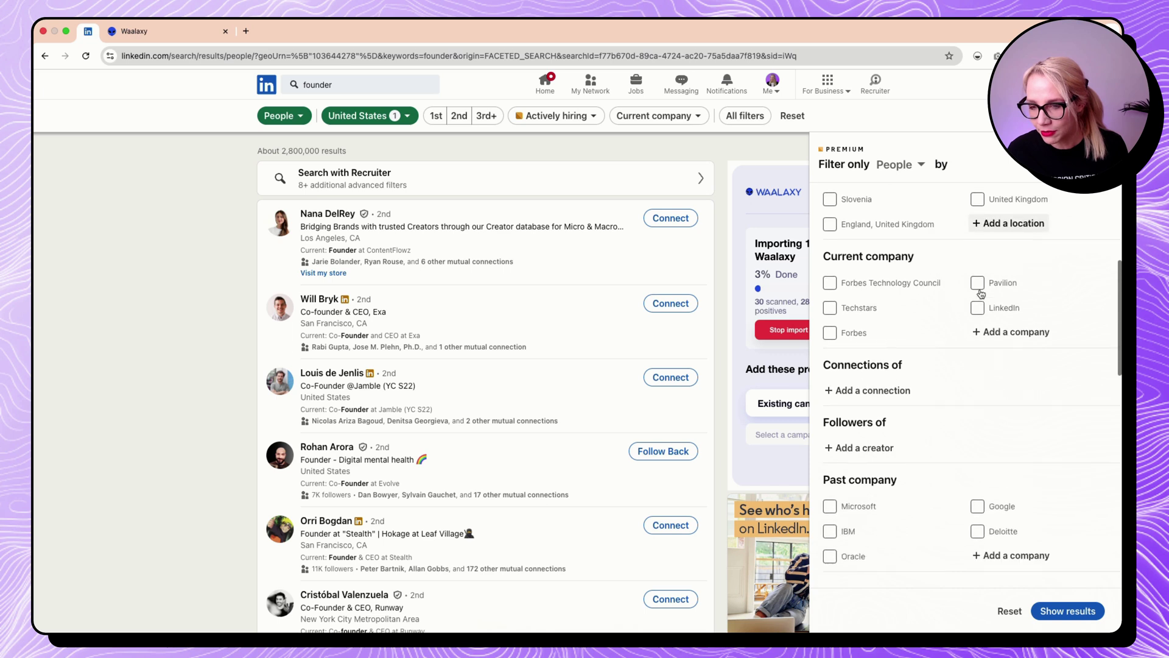
pyautogui.scroll(-3, 982, 294)
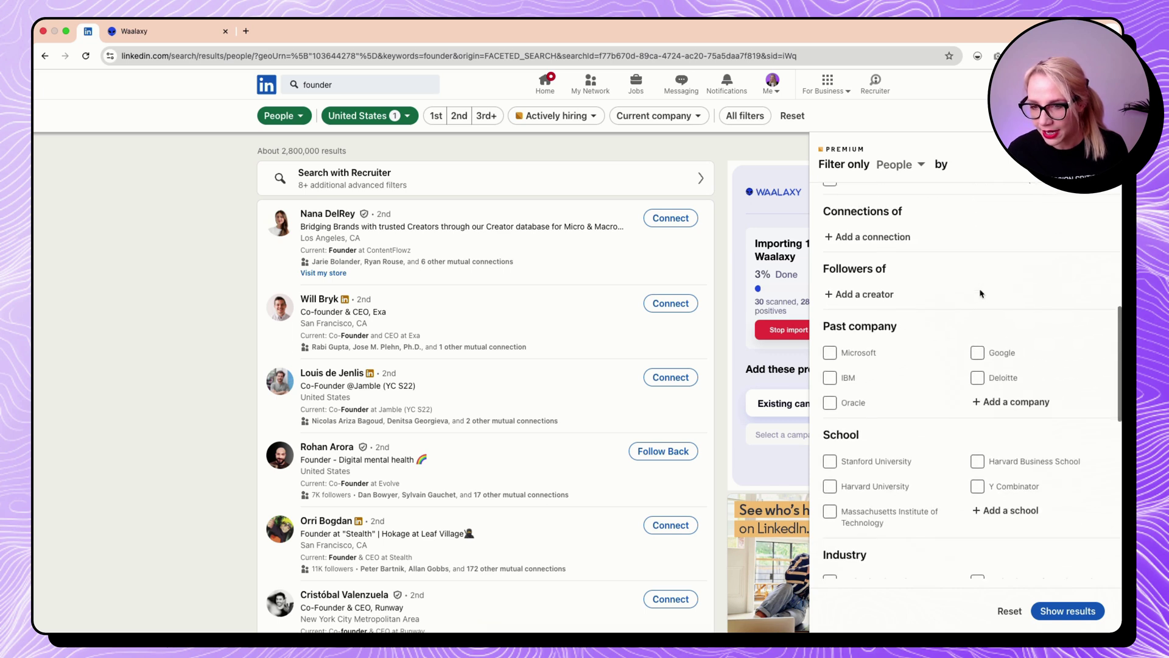
pyautogui.scroll(1, 981, 293)
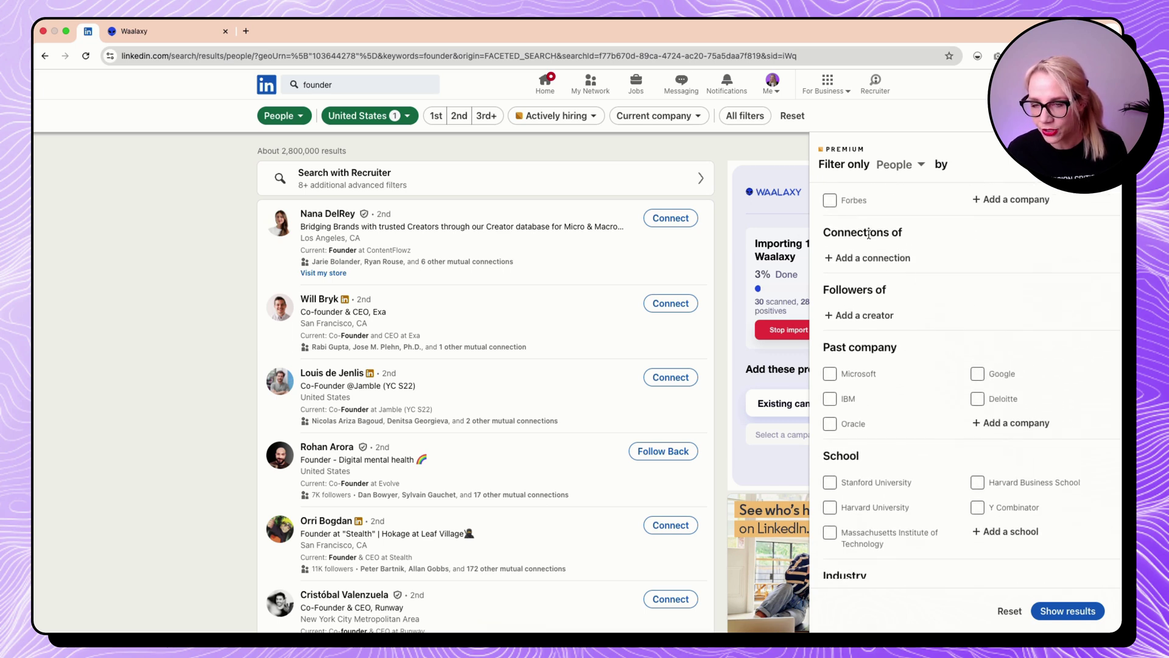
pyautogui.click(863, 318)
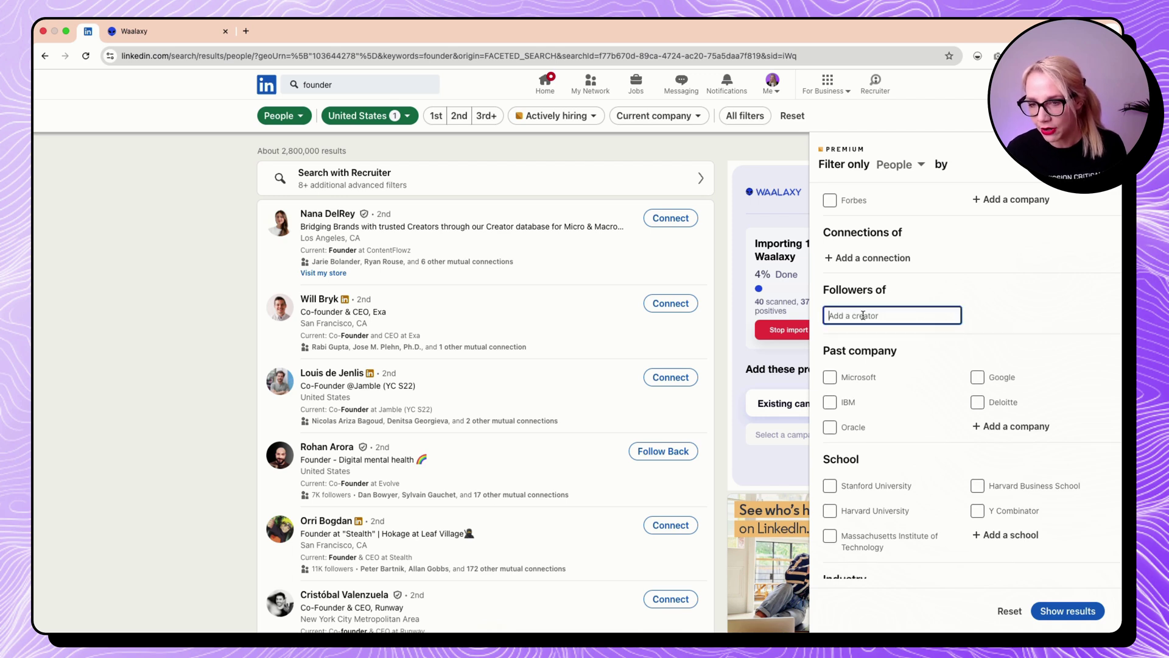
pyautogui.write('kier')
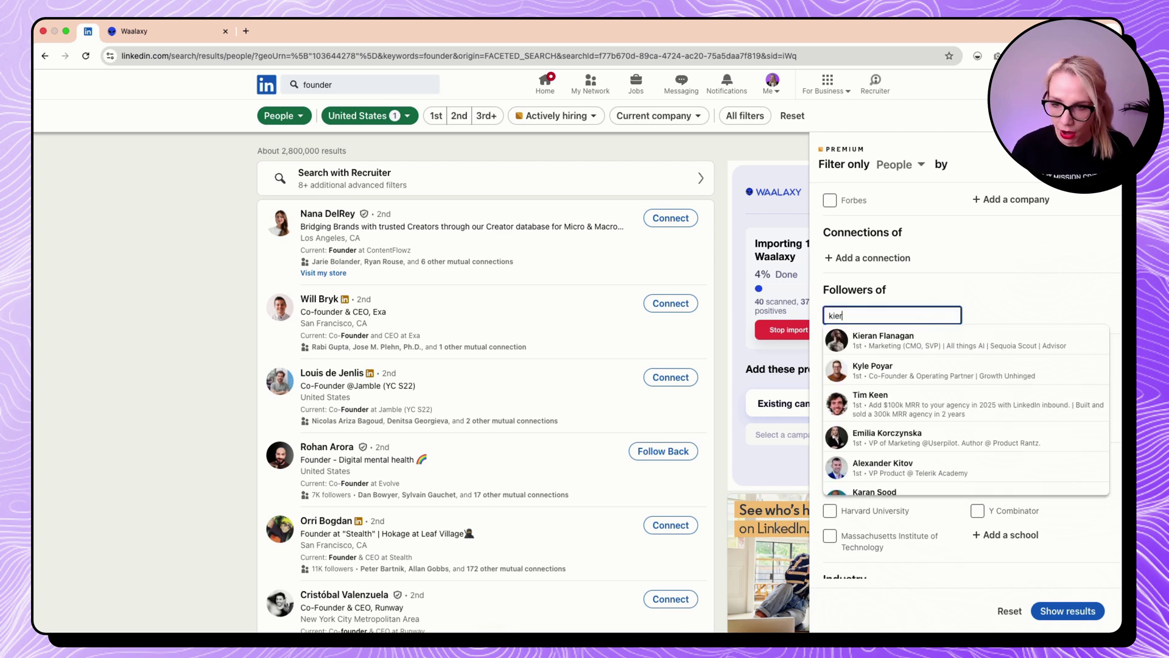
pyautogui.click(940, 345)
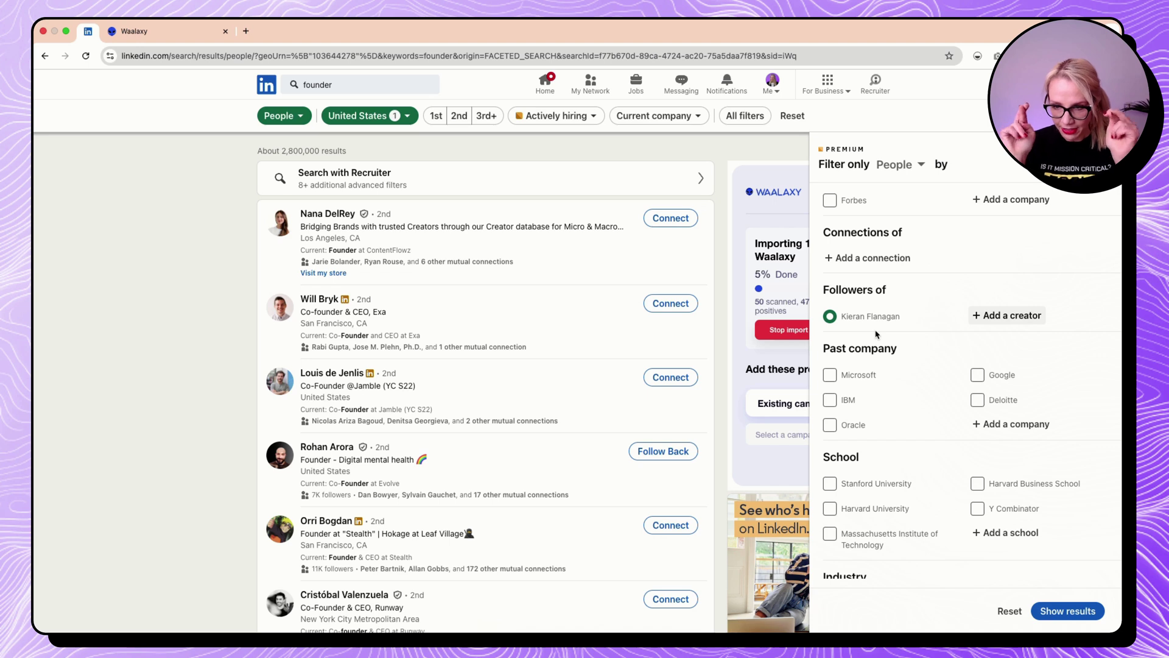
pyautogui.scroll(-2, 900, 362)
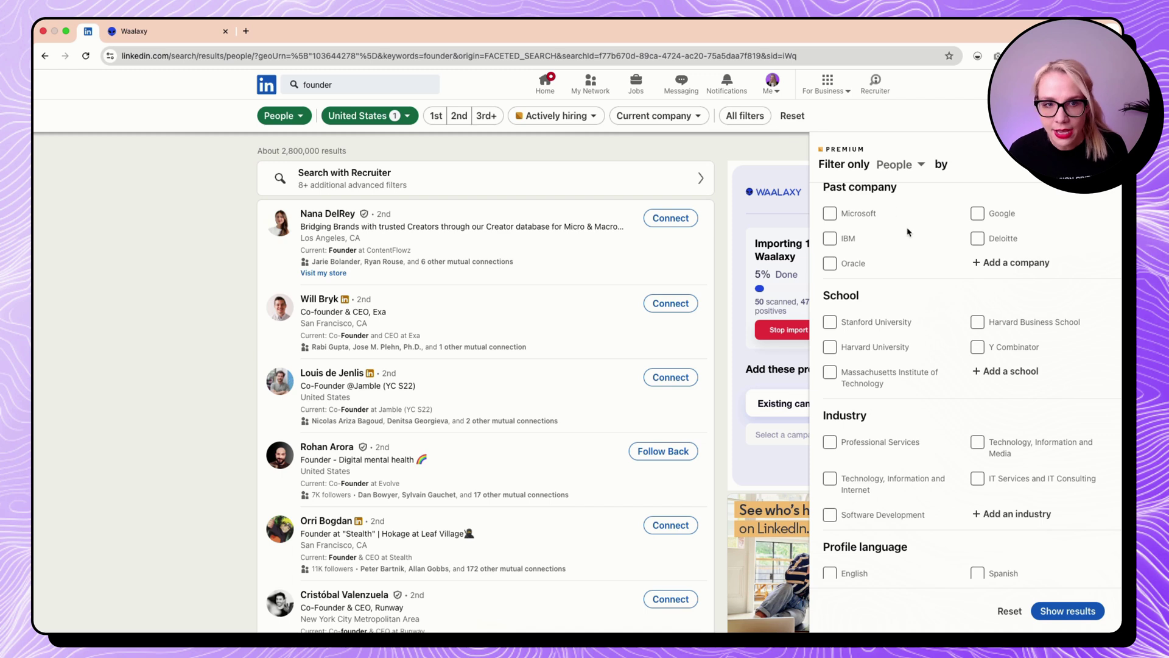
pyautogui.scroll(-7, 923, 420)
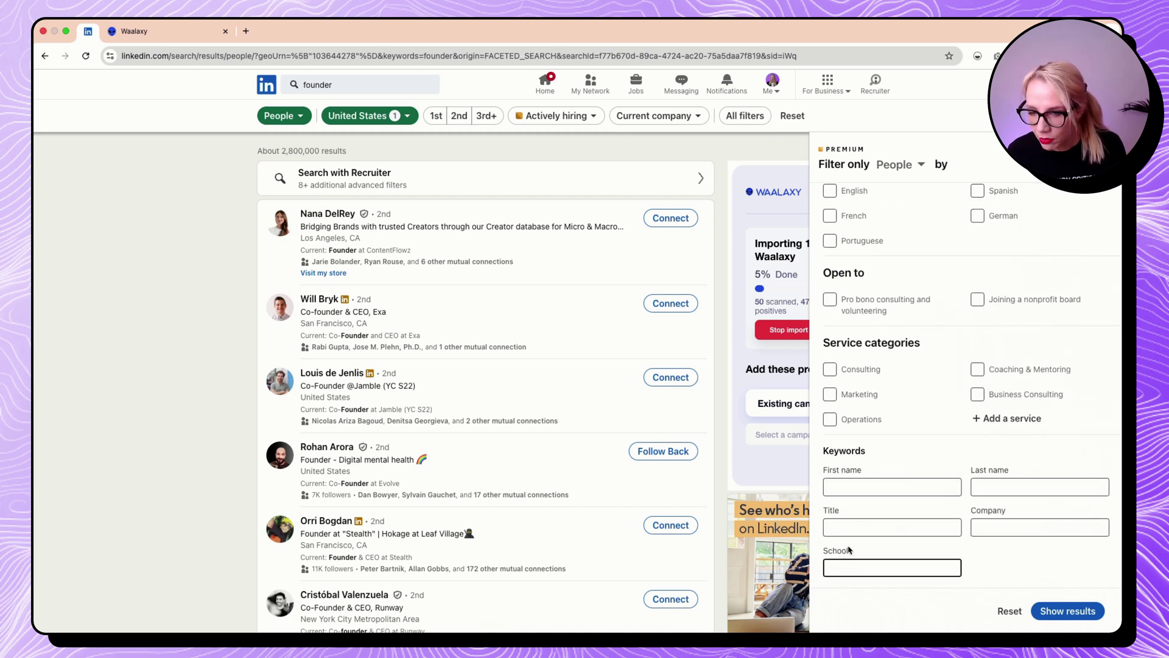
pyautogui.click(849, 528)
pyautogui.click(1066, 611)
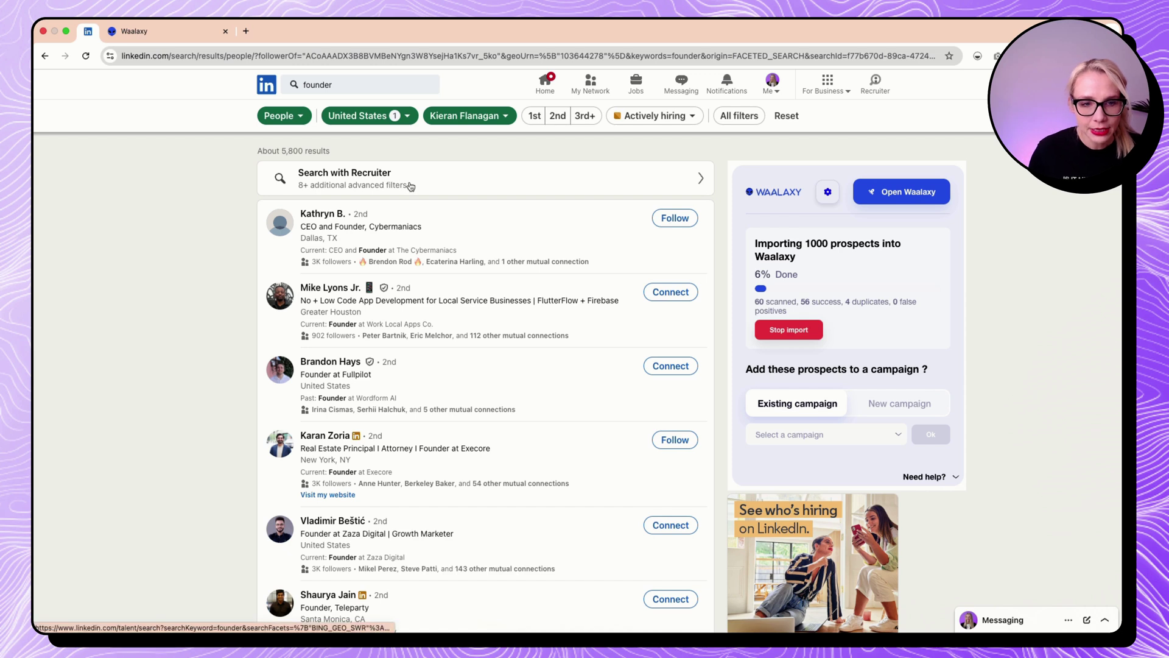
# Narrow the founder results to people whose past company is Microsoft, Google or Amazon.
pyautogui.click(752, 117)
pyautogui.scroll(-5, 919, 381)
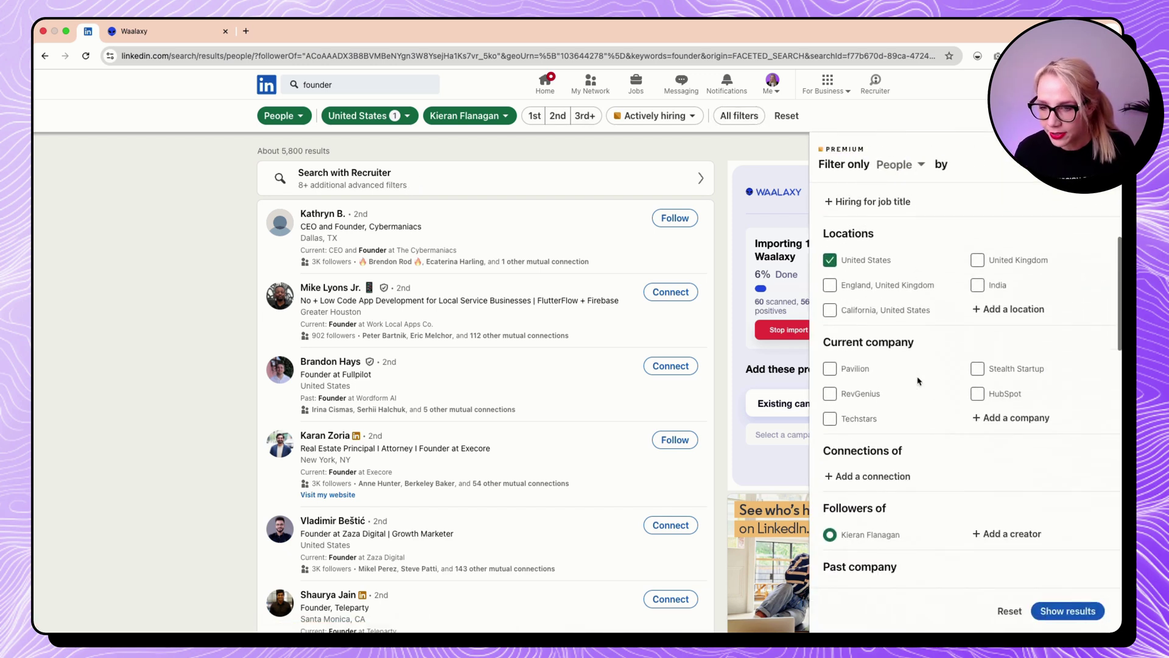
pyautogui.scroll(5, 918, 381)
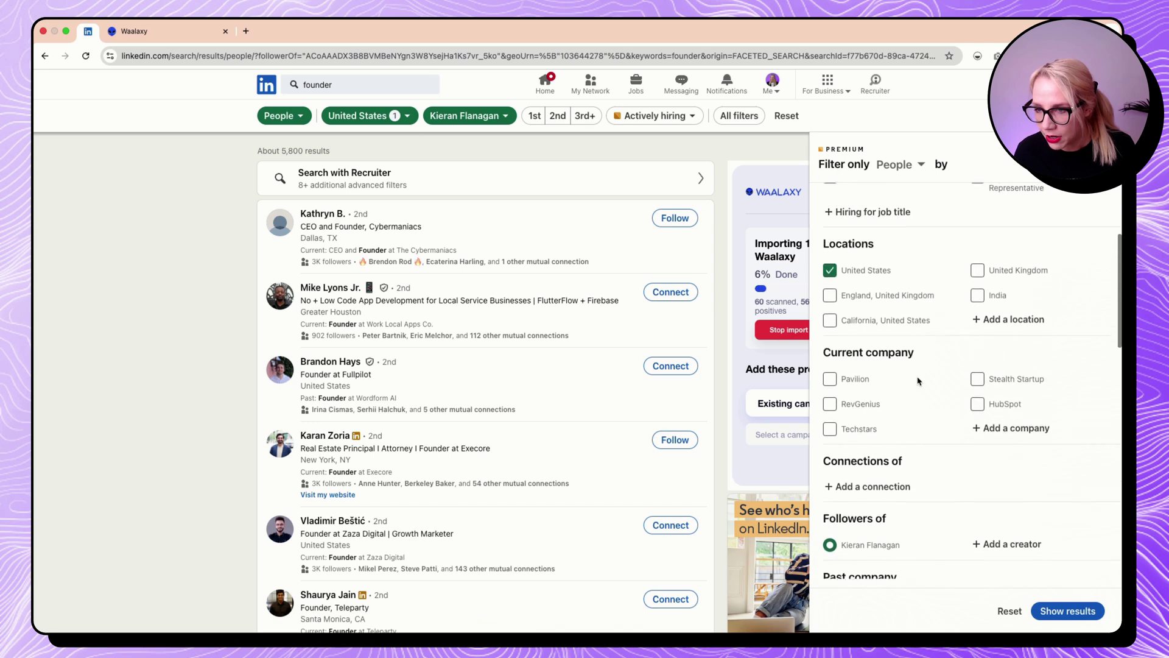
pyautogui.scroll(-2, 918, 381)
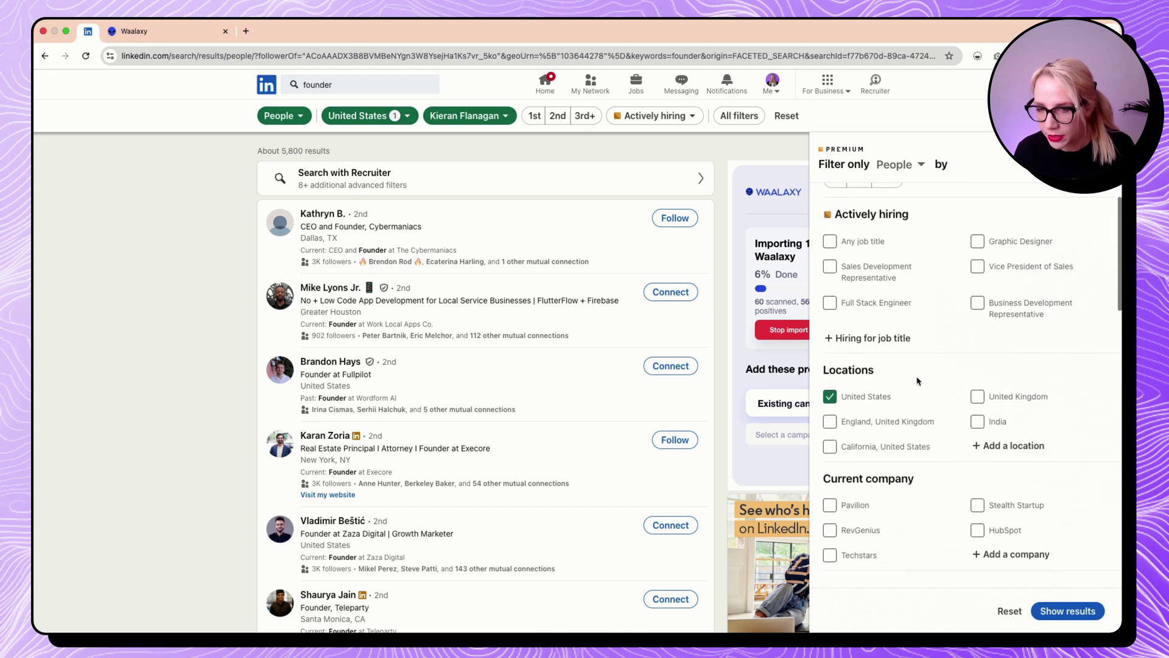
pyautogui.scroll(-4, 918, 381)
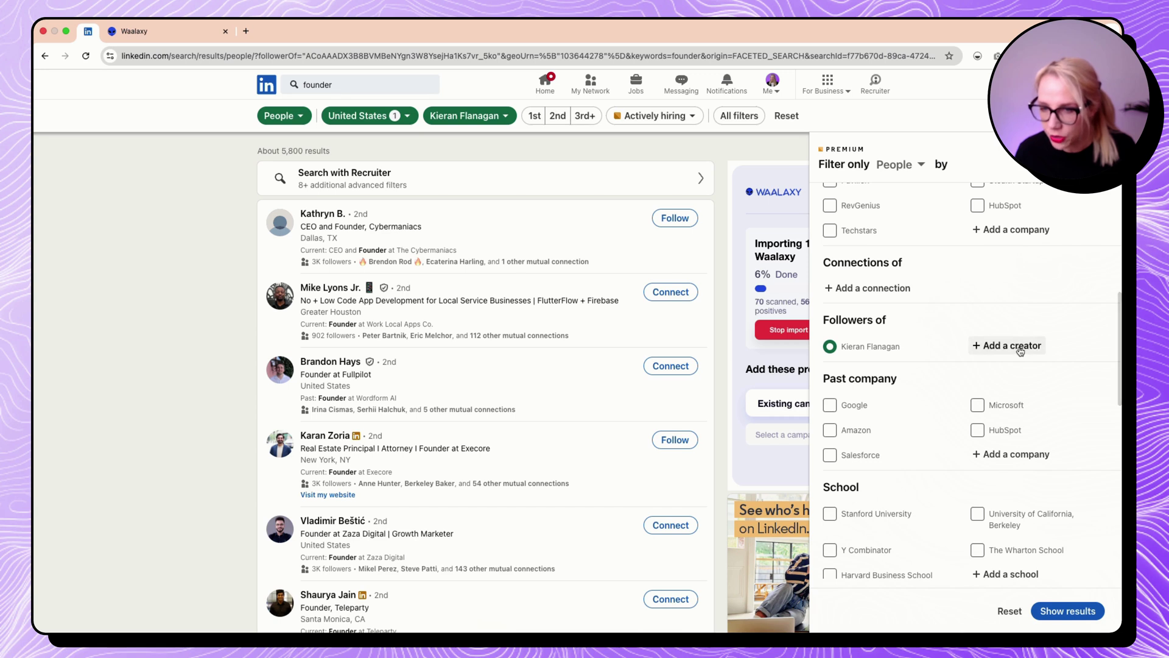
pyautogui.click(1020, 347)
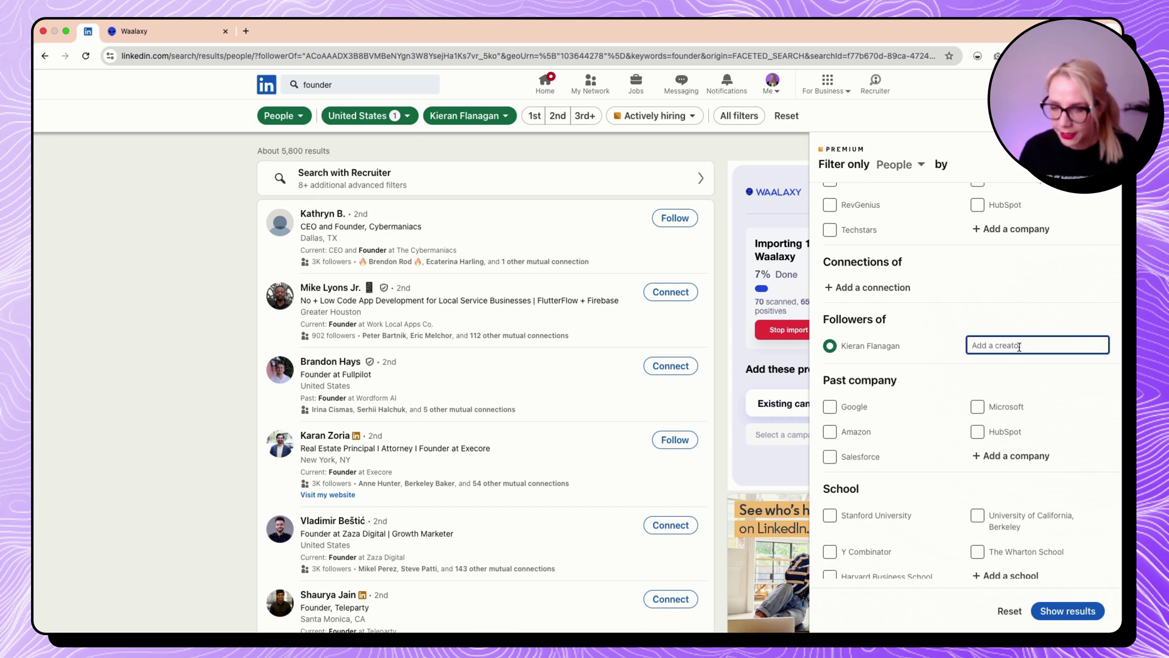
pyautogui.scroll(-3, 987, 366)
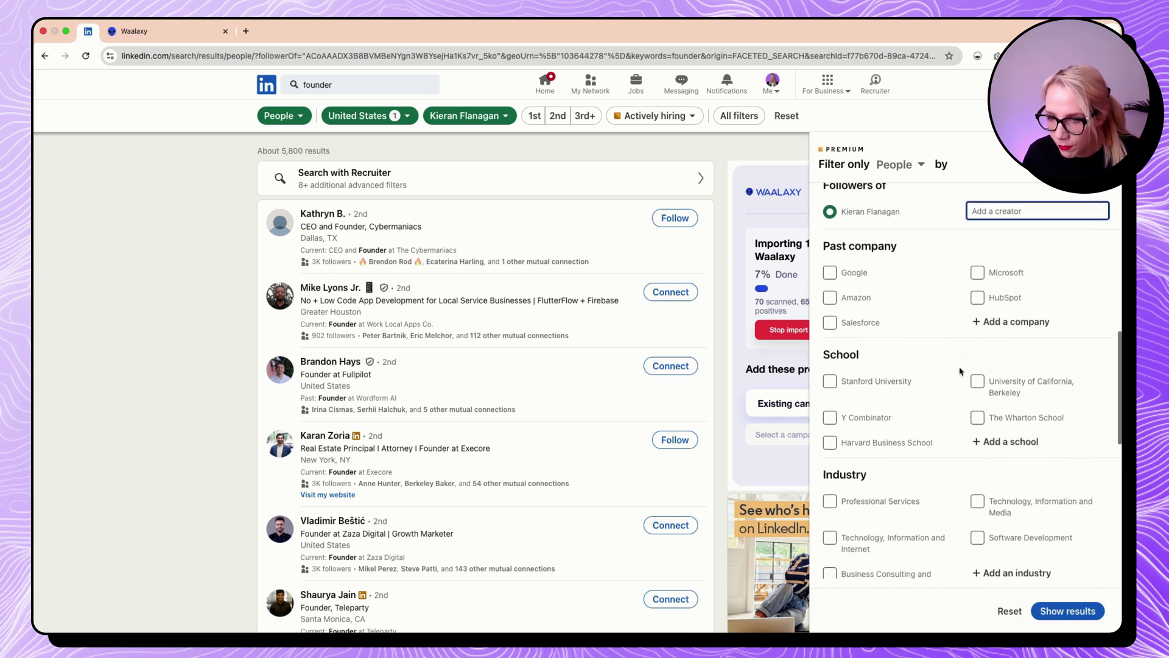
pyautogui.click(978, 268)
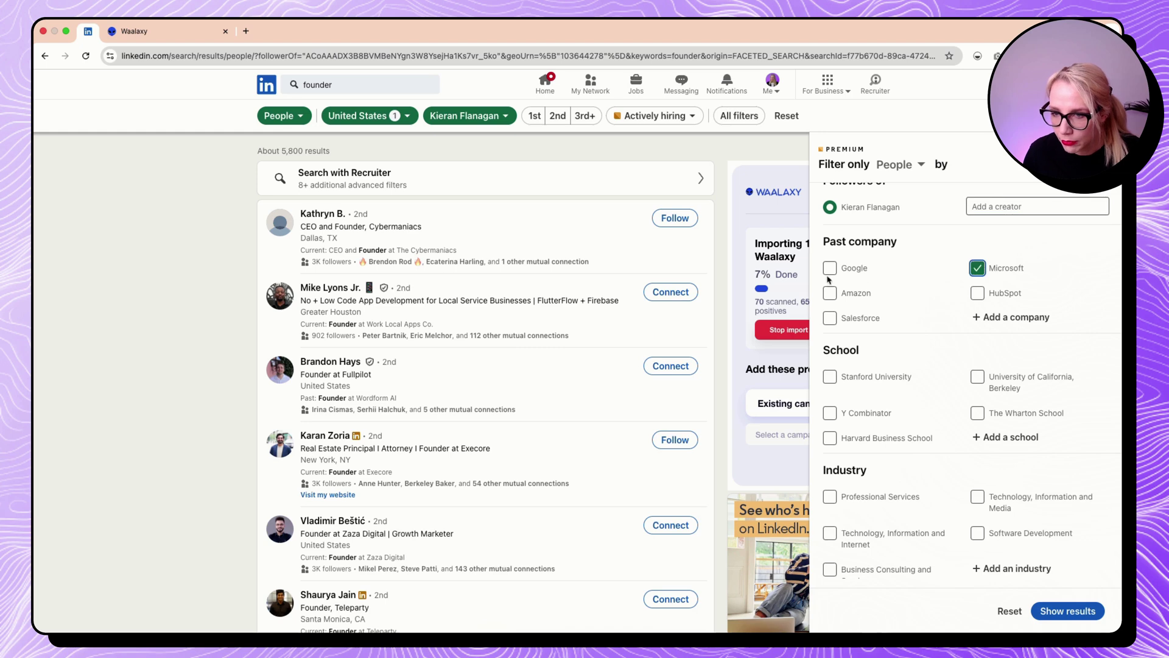
pyautogui.click(829, 268)
pyautogui.click(829, 294)
pyautogui.click(829, 318)
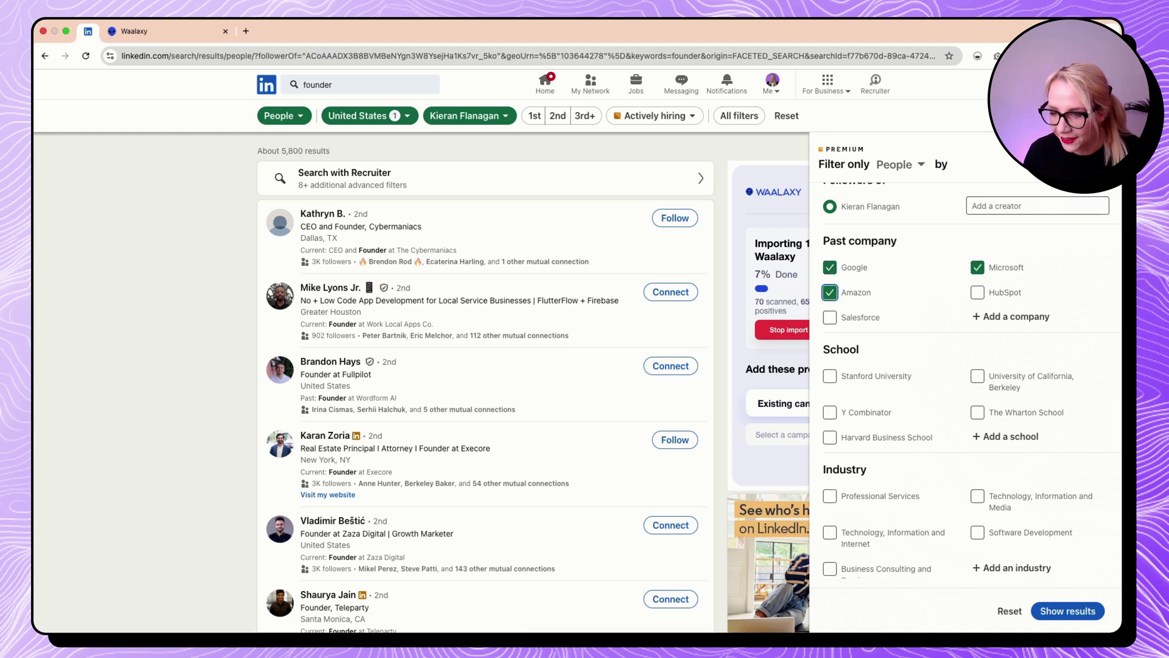
pyautogui.click(1057, 616)
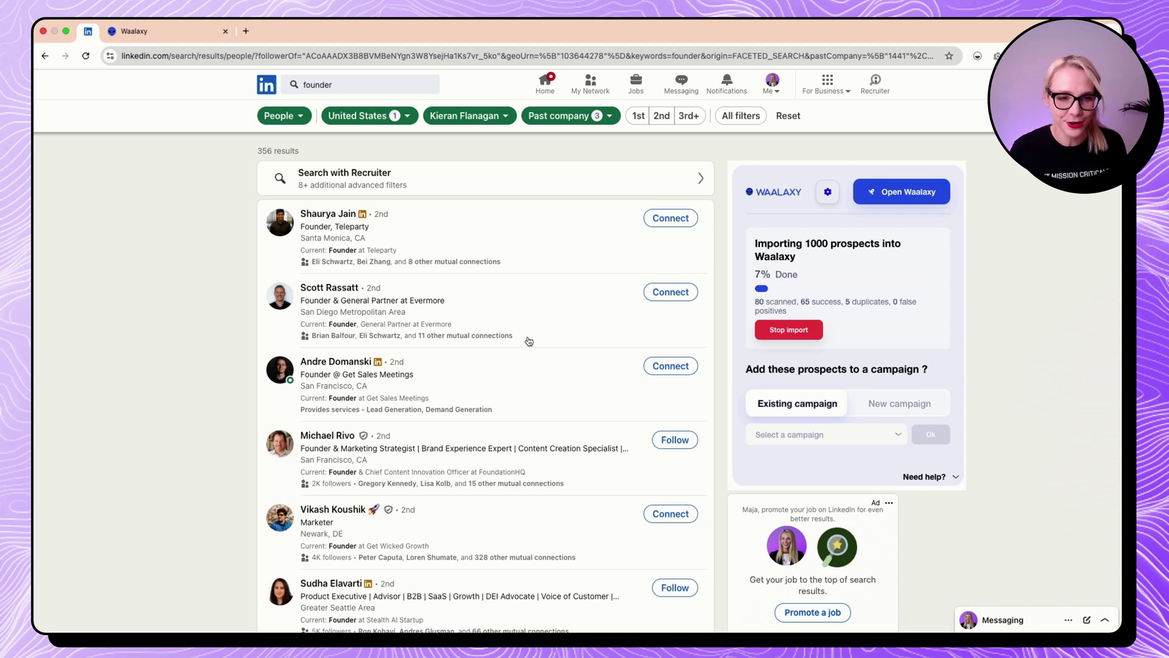
# Stop the running Waalaxy import and import the filtered search results into the list "founder-US-my-network-JAN2025".
pyautogui.click(781, 332)
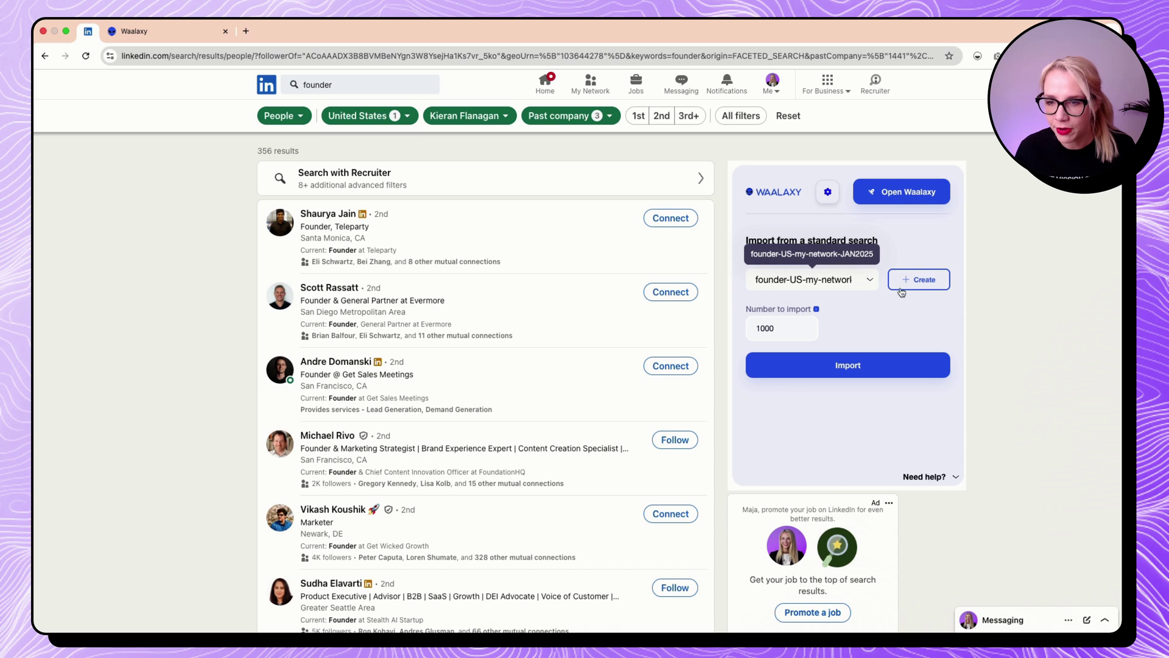
pyautogui.click(871, 368)
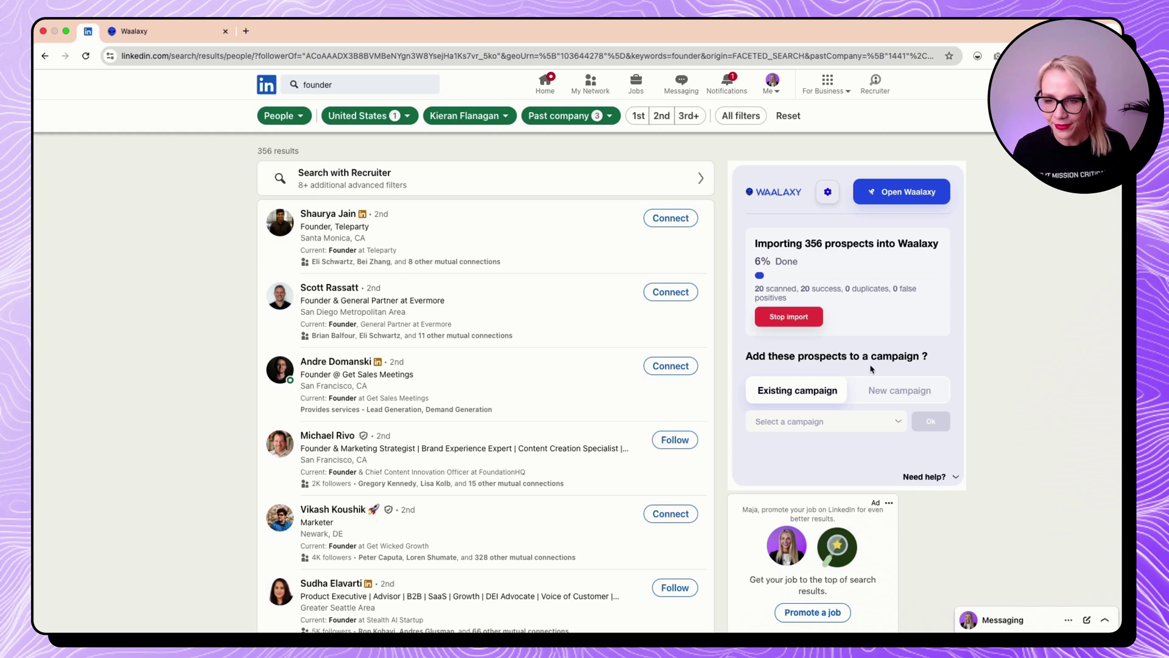
# From the LinkedIn home feed, start a Waalaxy event participant import and open the event "How to Build Communities and Scale with Winning GTM Strategies".
pyautogui.click(271, 89)
pyautogui.click(272, 89)
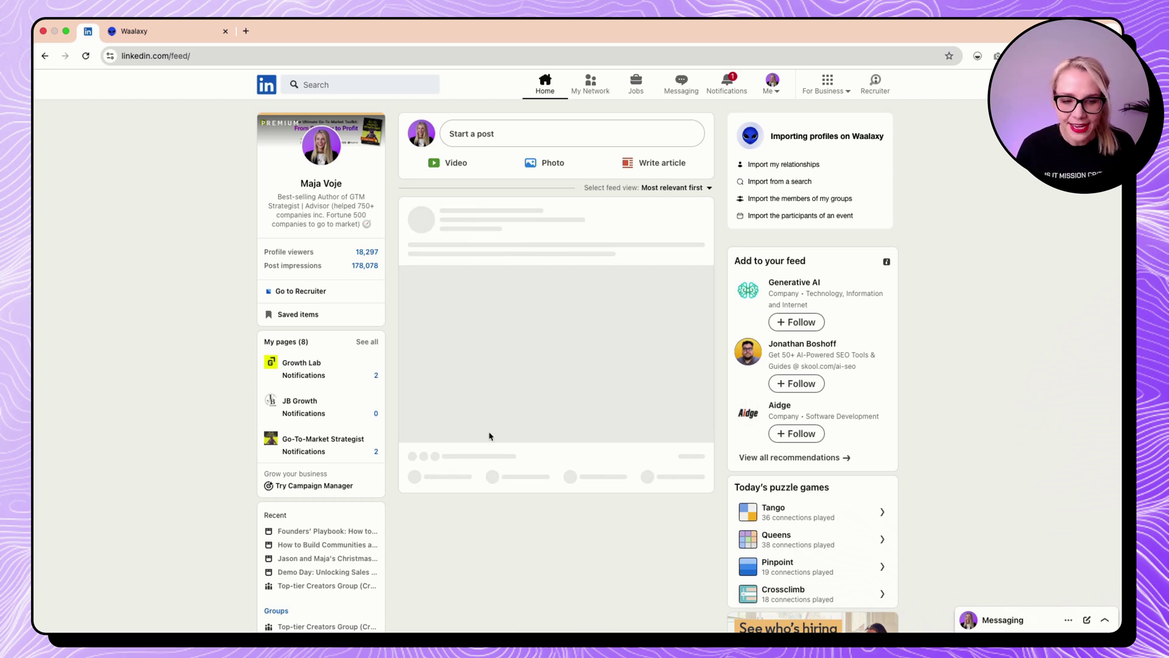
pyautogui.click(775, 217)
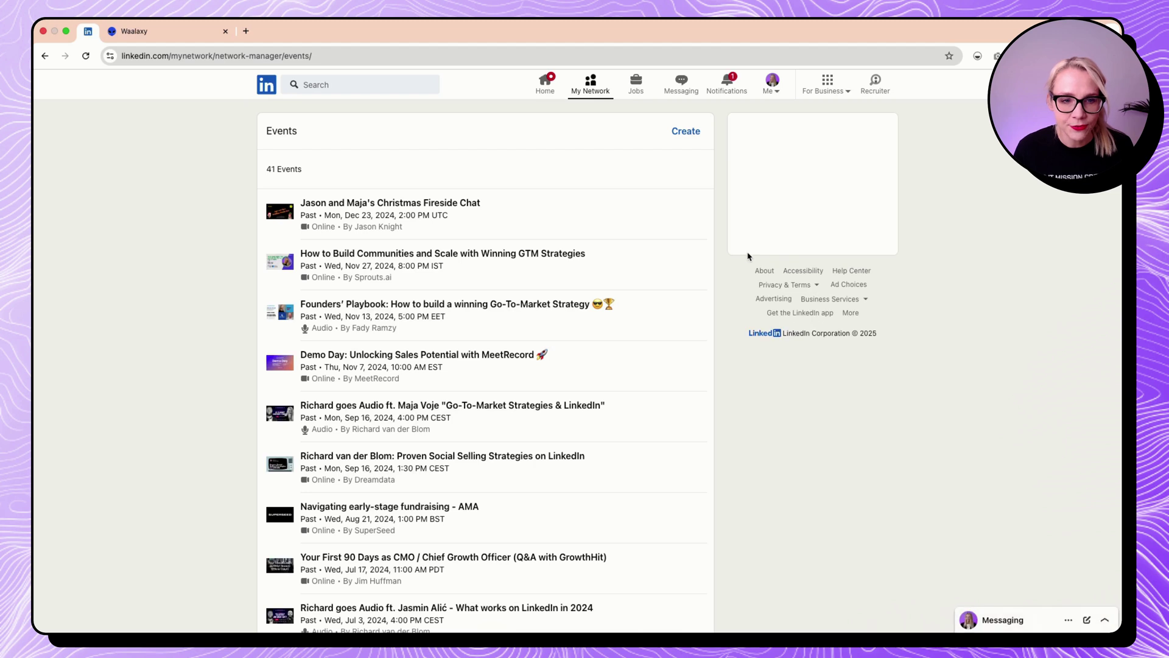
pyautogui.scroll(-1, 499, 345)
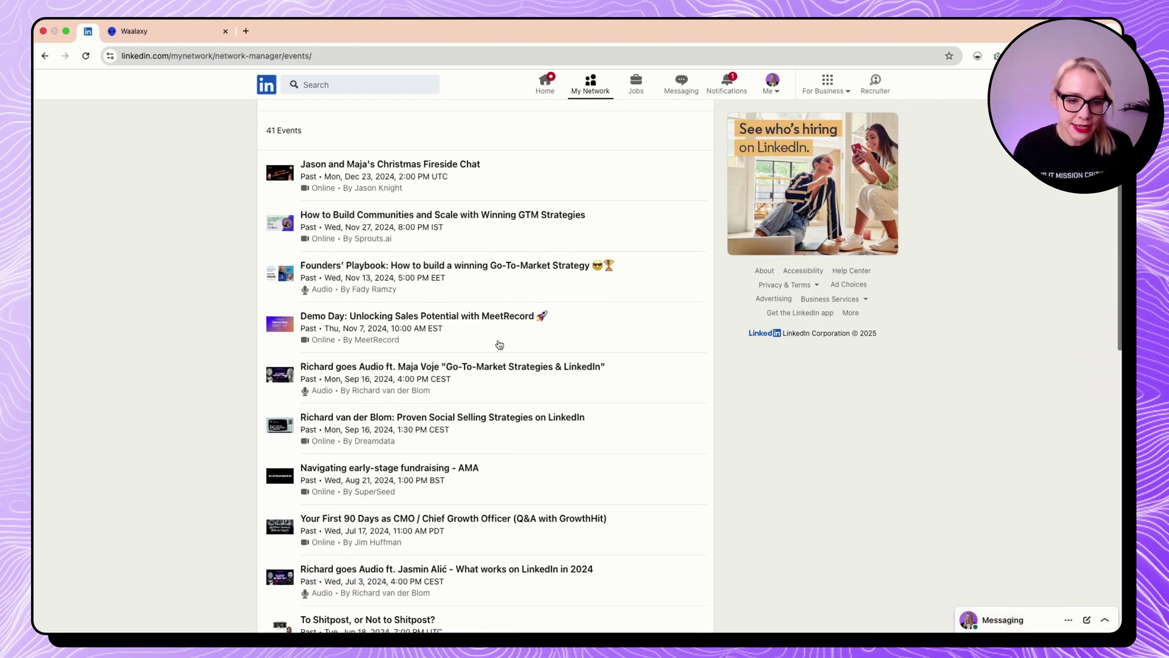
pyautogui.scroll(1, 499, 345)
pyautogui.scroll(-3, 500, 345)
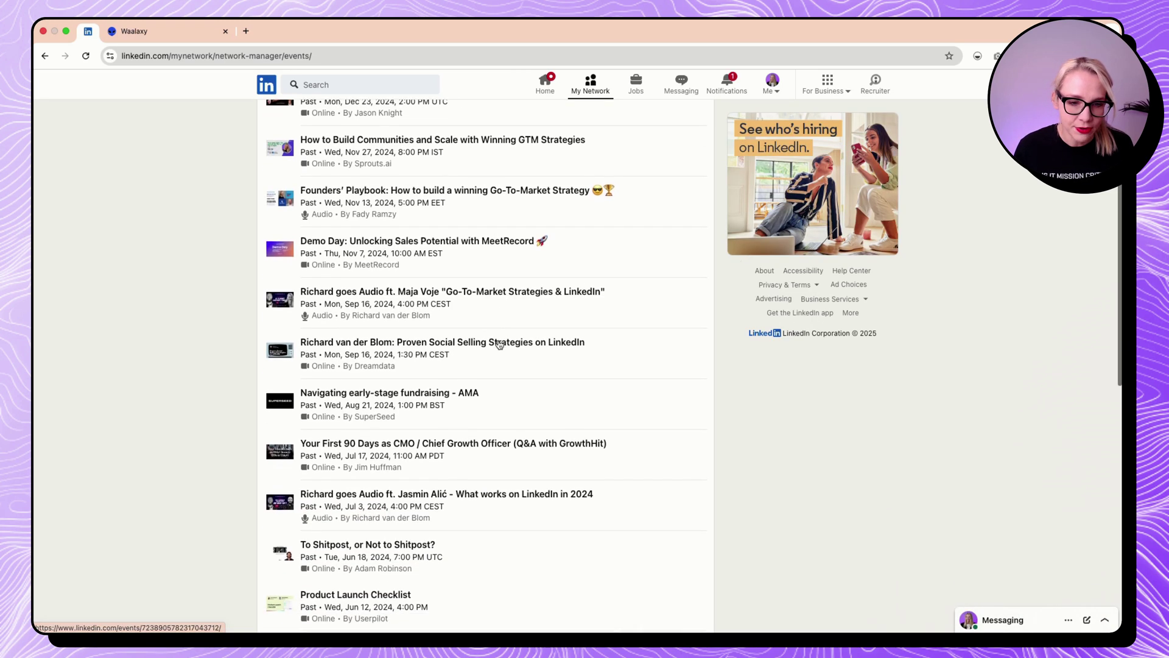
pyautogui.scroll(3, 500, 345)
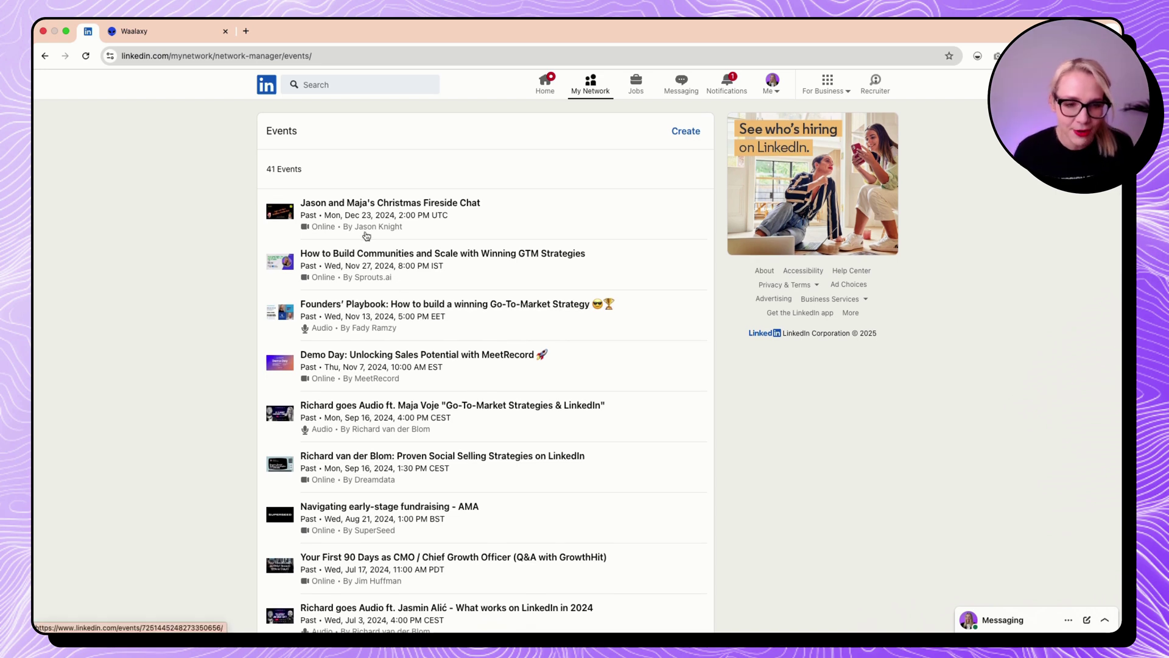
pyautogui.click(376, 256)
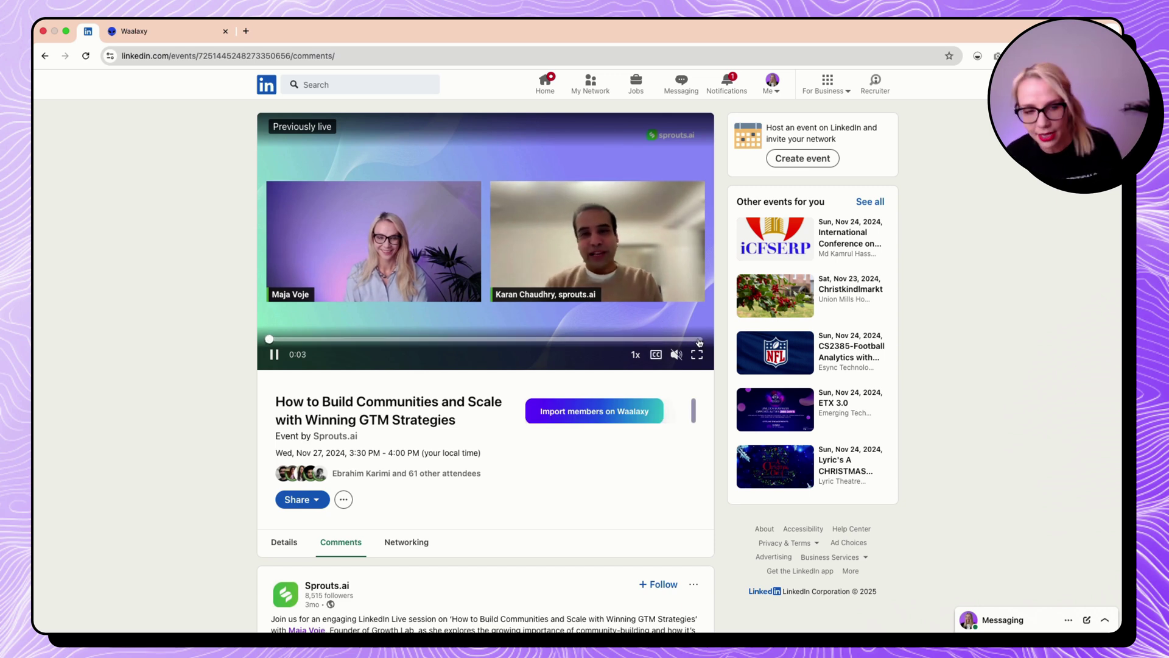
# Skip the event recording to its end, pause it, and bring up the event's attendees for import into Waalaxy.
pyautogui.click(699, 340)
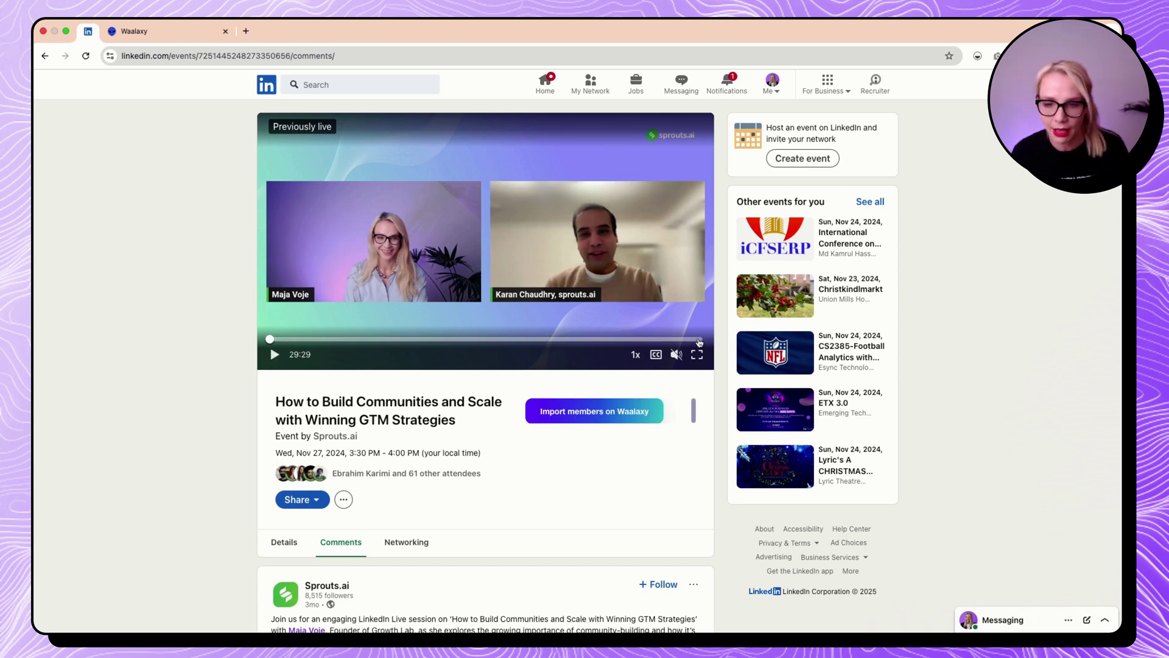
pyautogui.click(274, 354)
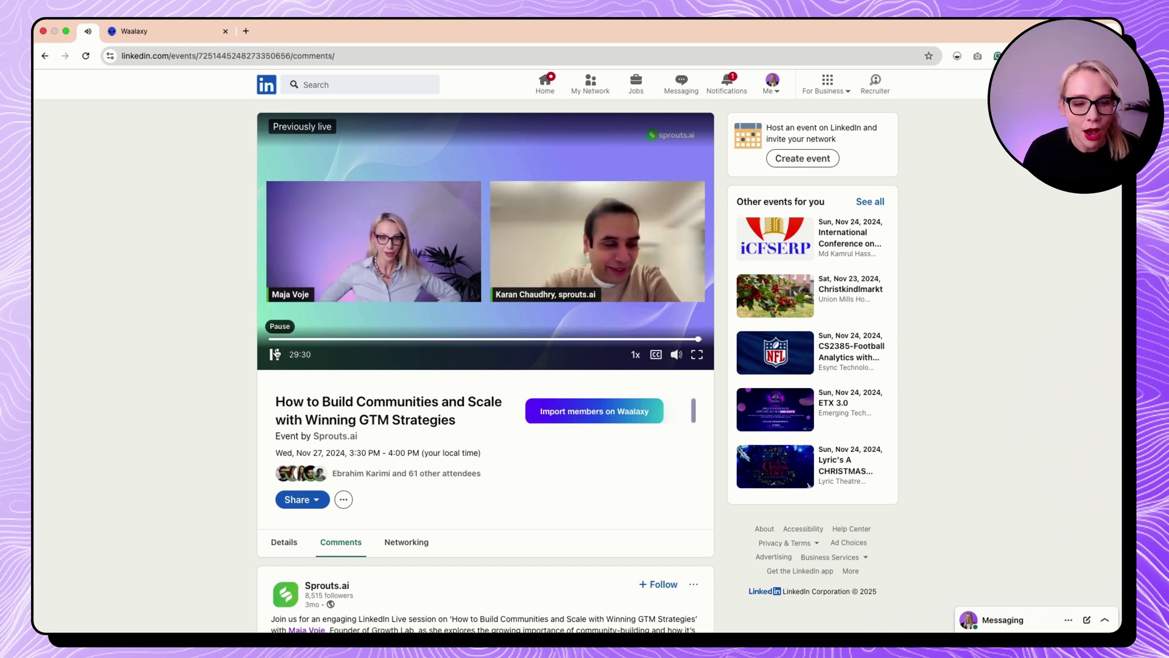
pyautogui.scroll(-3, 454, 450)
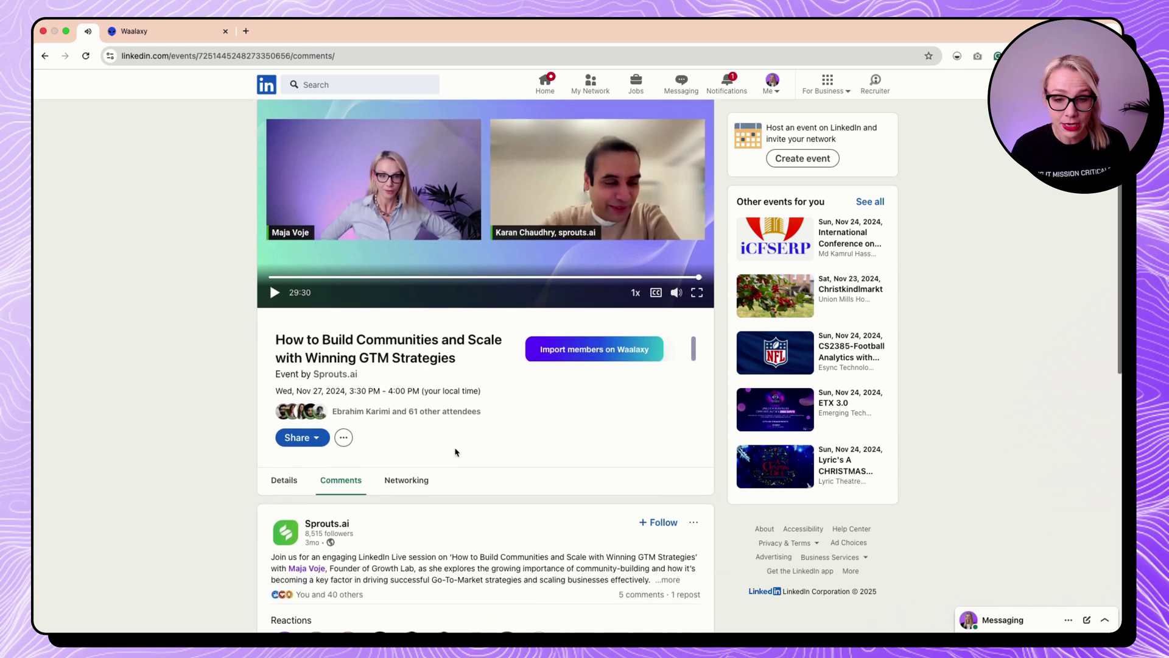
pyautogui.click(592, 303)
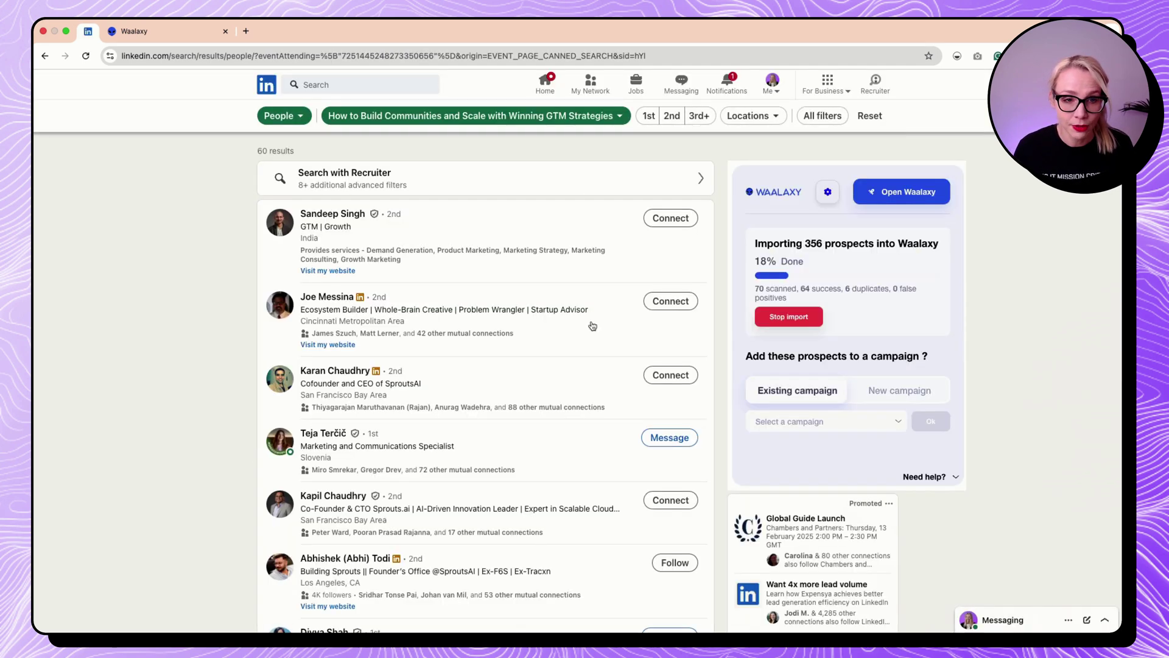
# Look through the event attendee results and stop the Waalaxy import that is still running.
pyautogui.scroll(-1, 430, 437)
pyautogui.scroll(-10, 430, 437)
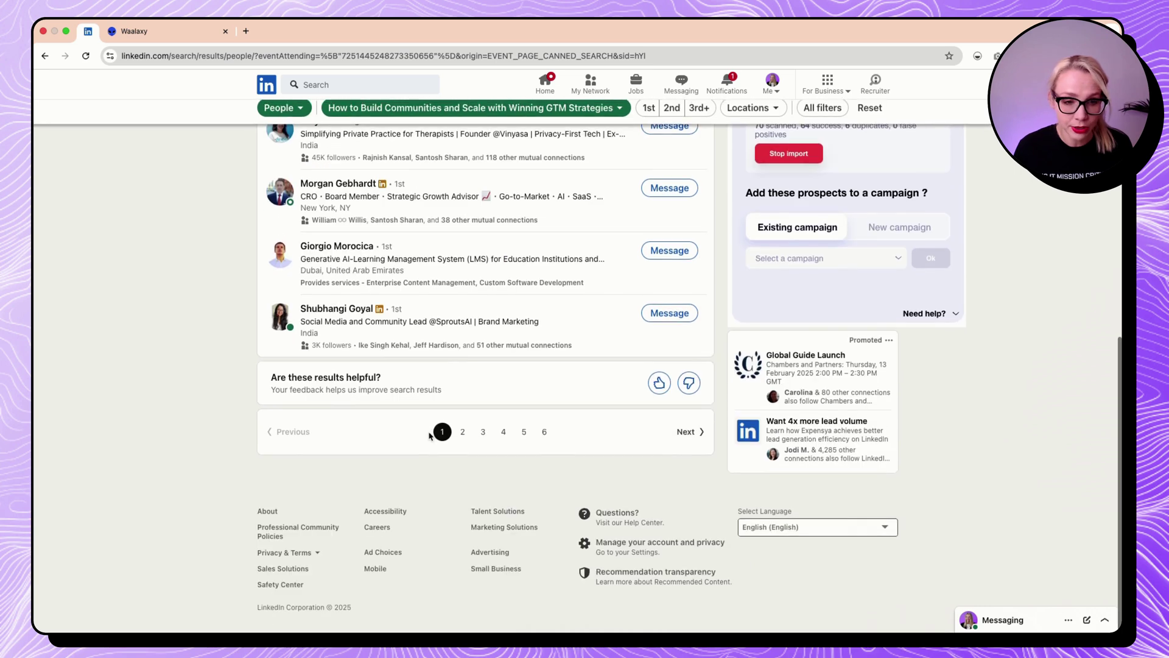
pyautogui.scroll(10, 430, 437)
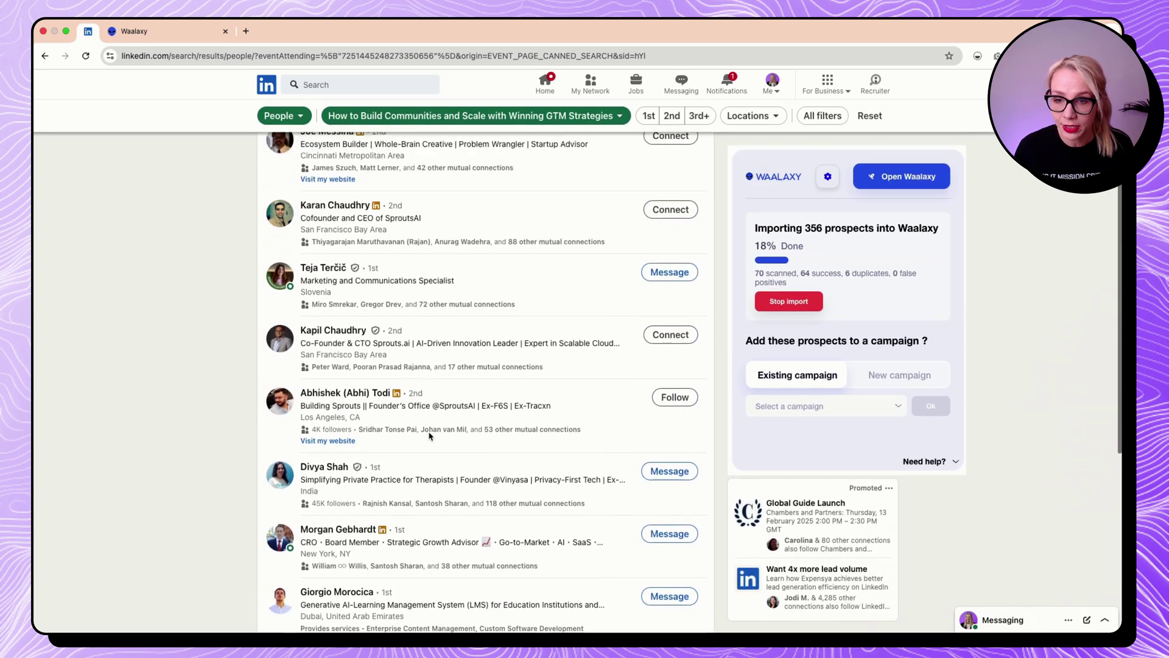
pyautogui.click(787, 315)
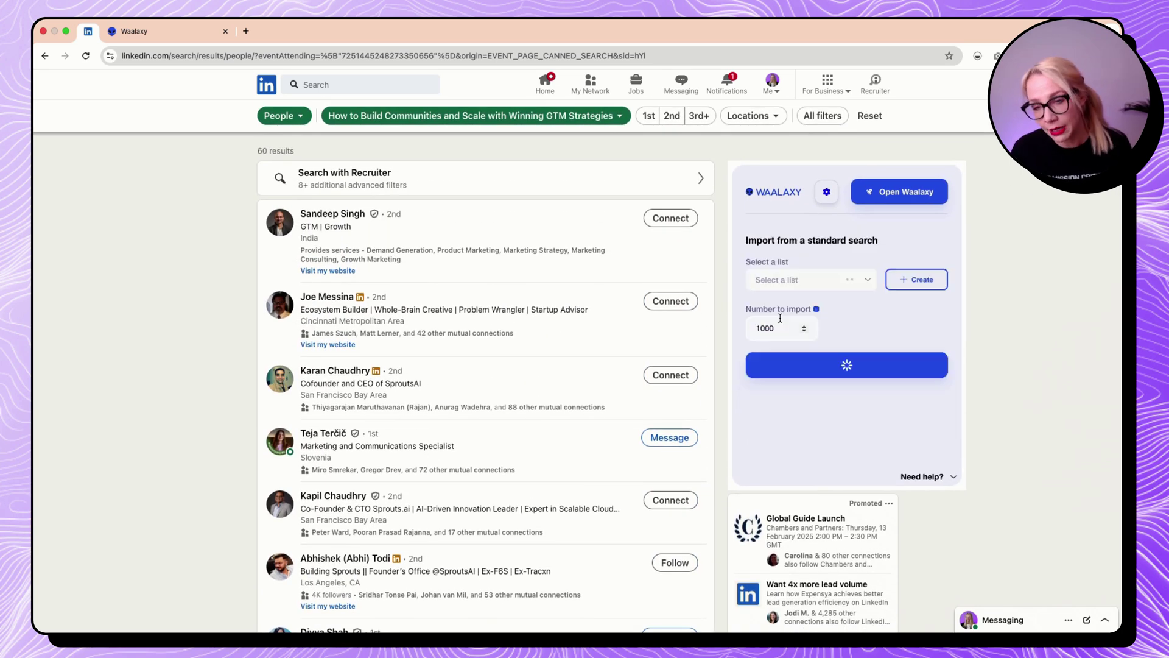
# Create the Waalaxy list "event-nov-sprouts-2024" and import the event attendees into it with the number to import at 1000.
pyautogui.click(800, 288)
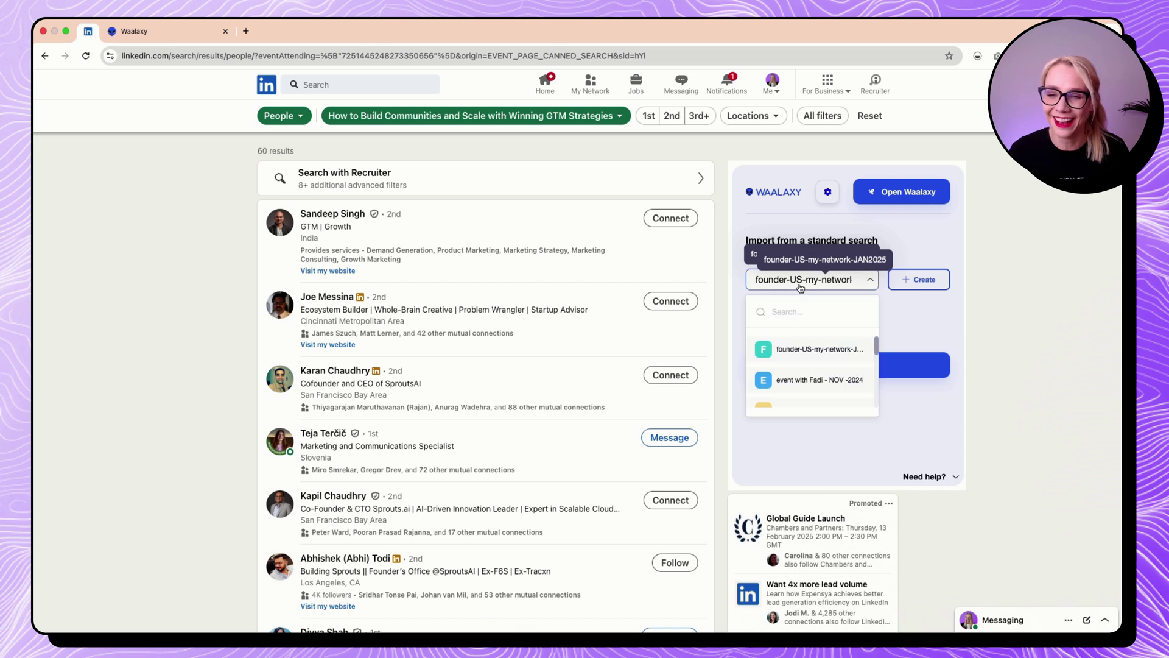
pyautogui.click(898, 280)
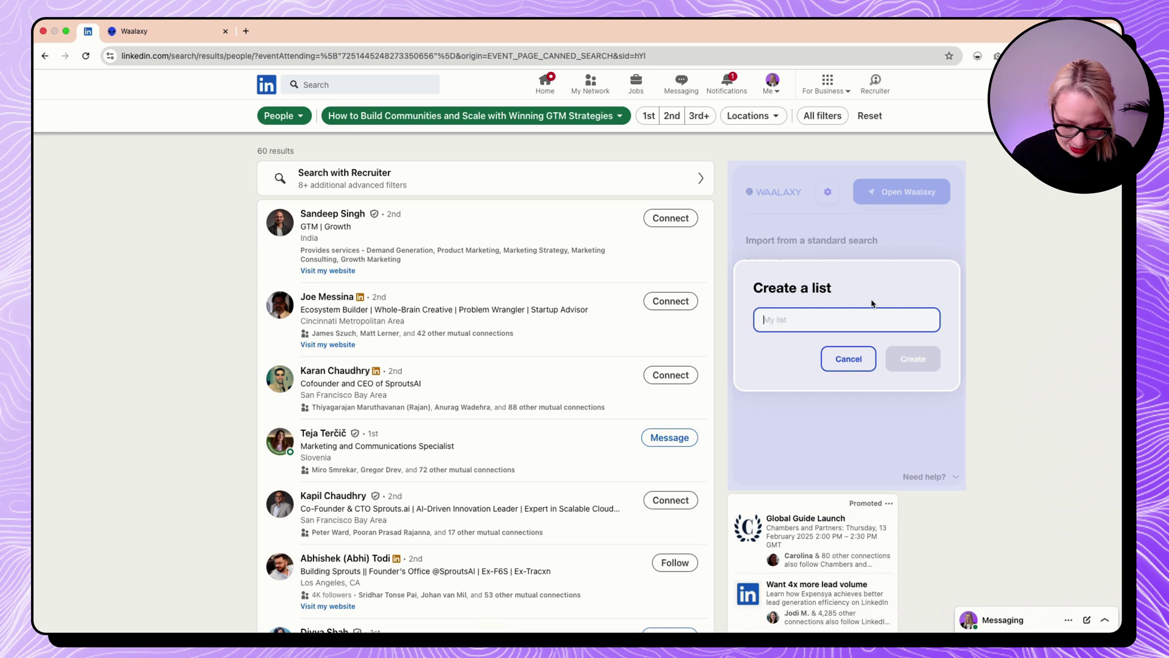
pyautogui.write('event')
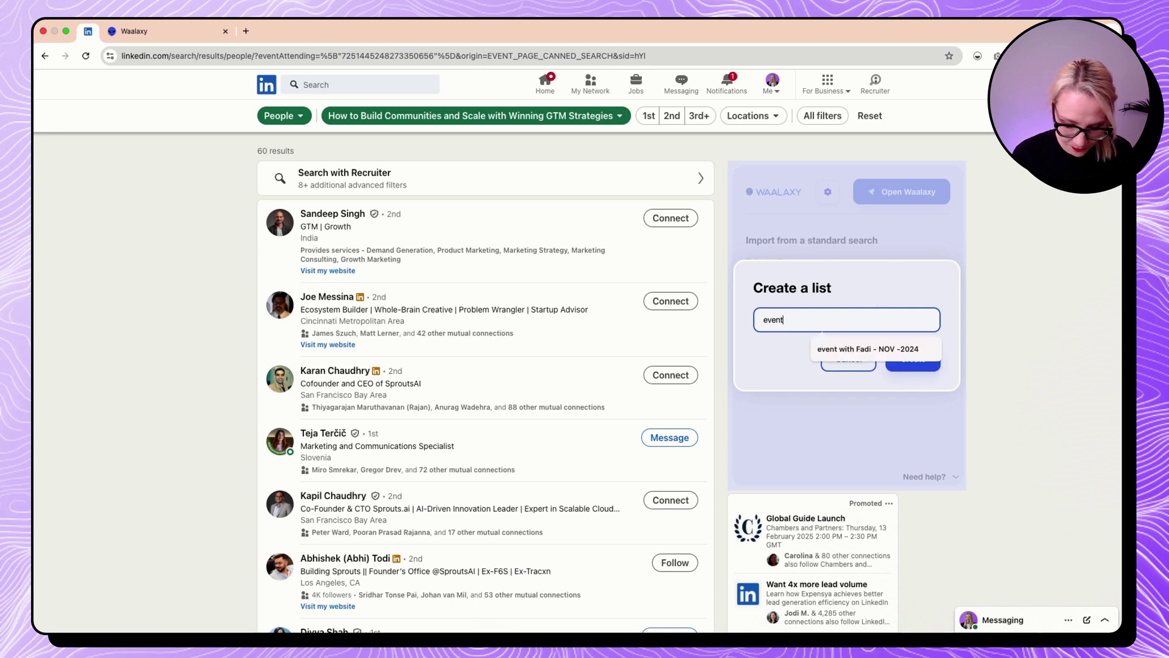
pyautogui.write('-nov-sprouts-2024')
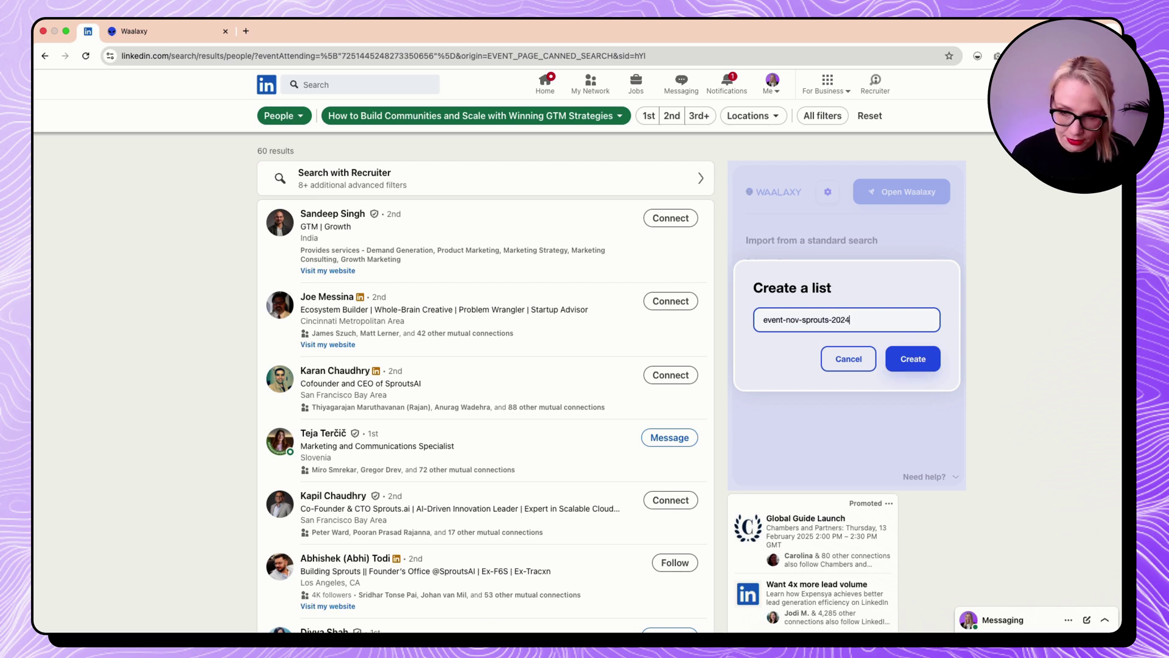
pyautogui.click(935, 363)
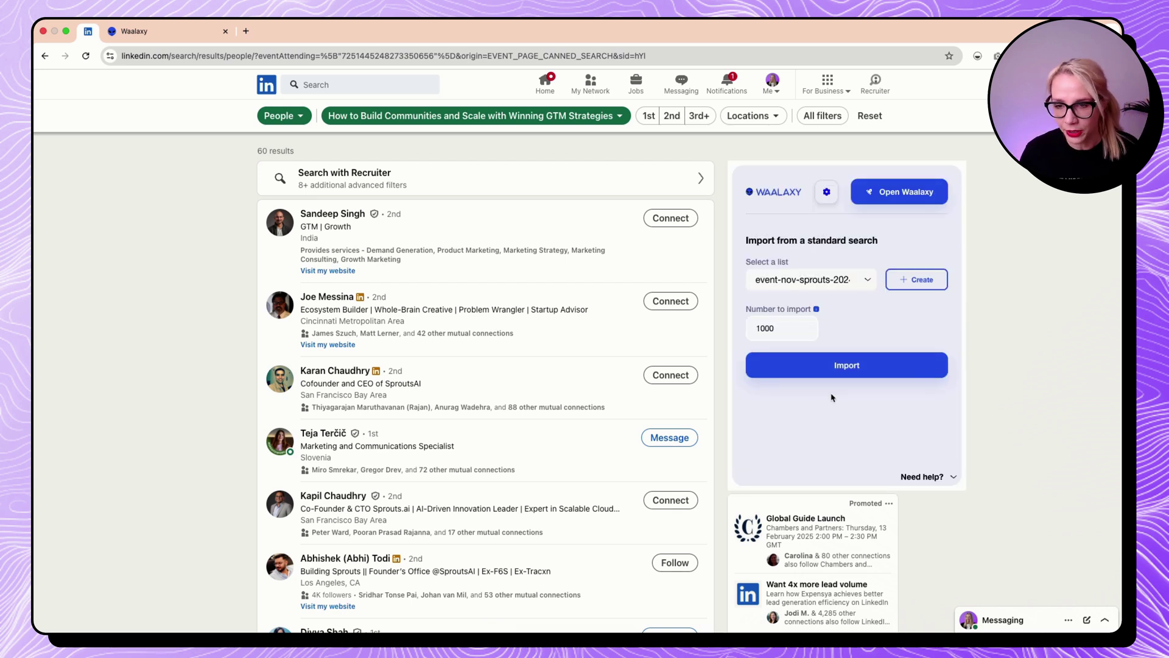
pyautogui.click(815, 365)
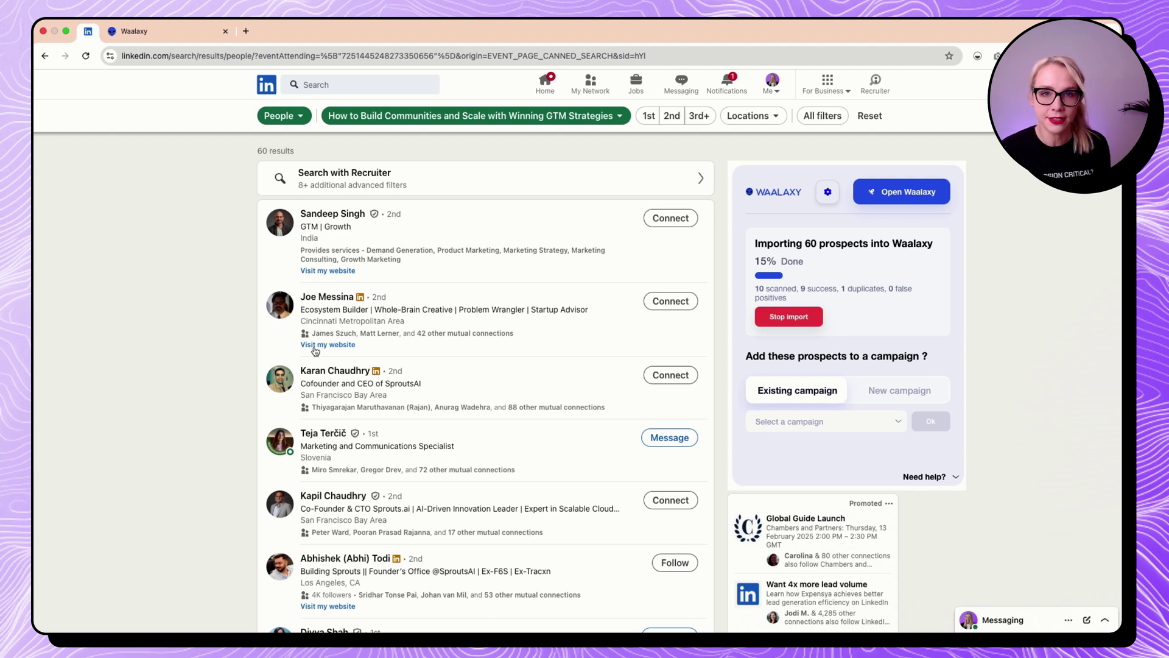
# Switch to the Waalaxy dashboard, dismiss the three import notifications and look over the LinkedIn activity statistics.
pyautogui.click(170, 51)
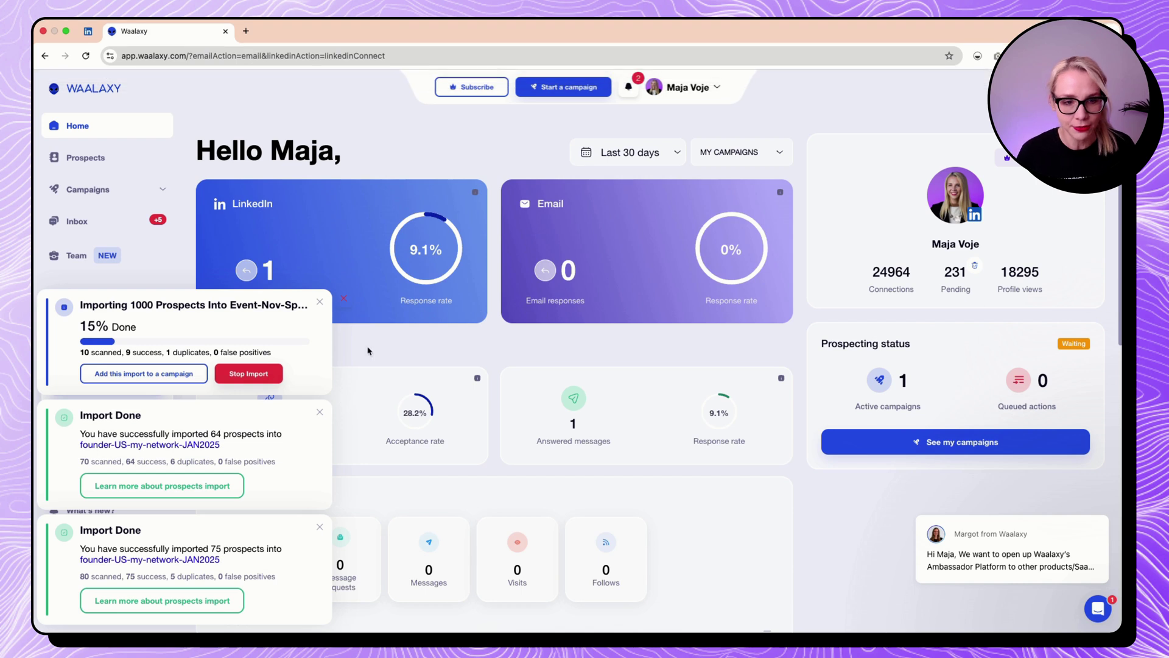
pyautogui.click(321, 302)
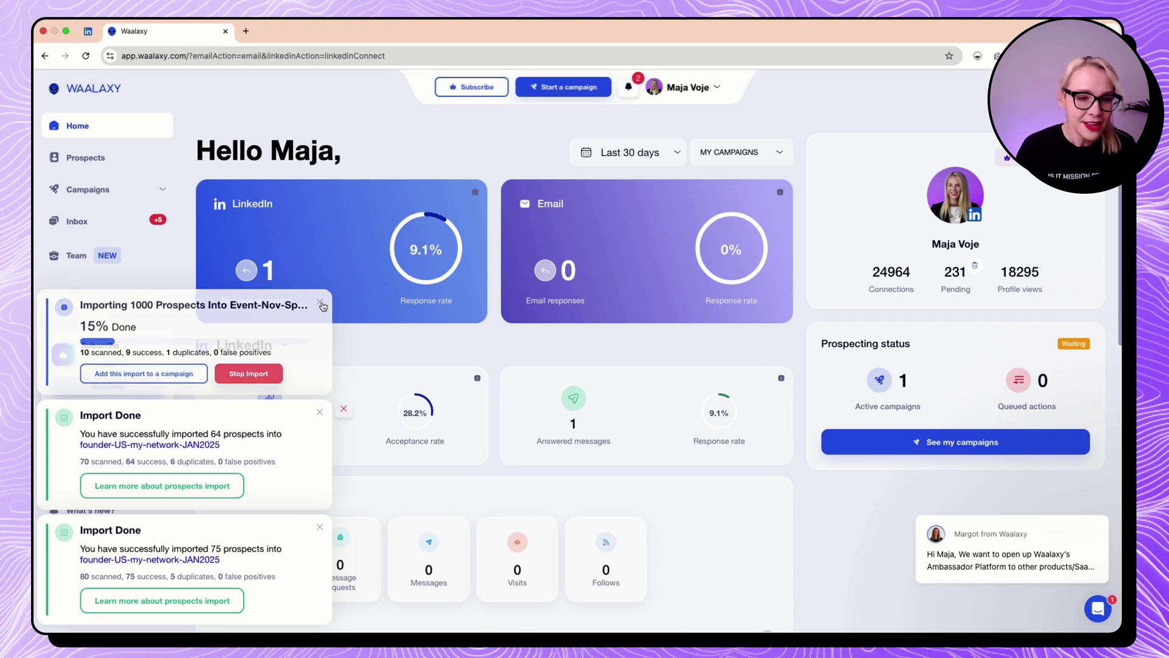
pyautogui.click(320, 413)
pyautogui.click(321, 528)
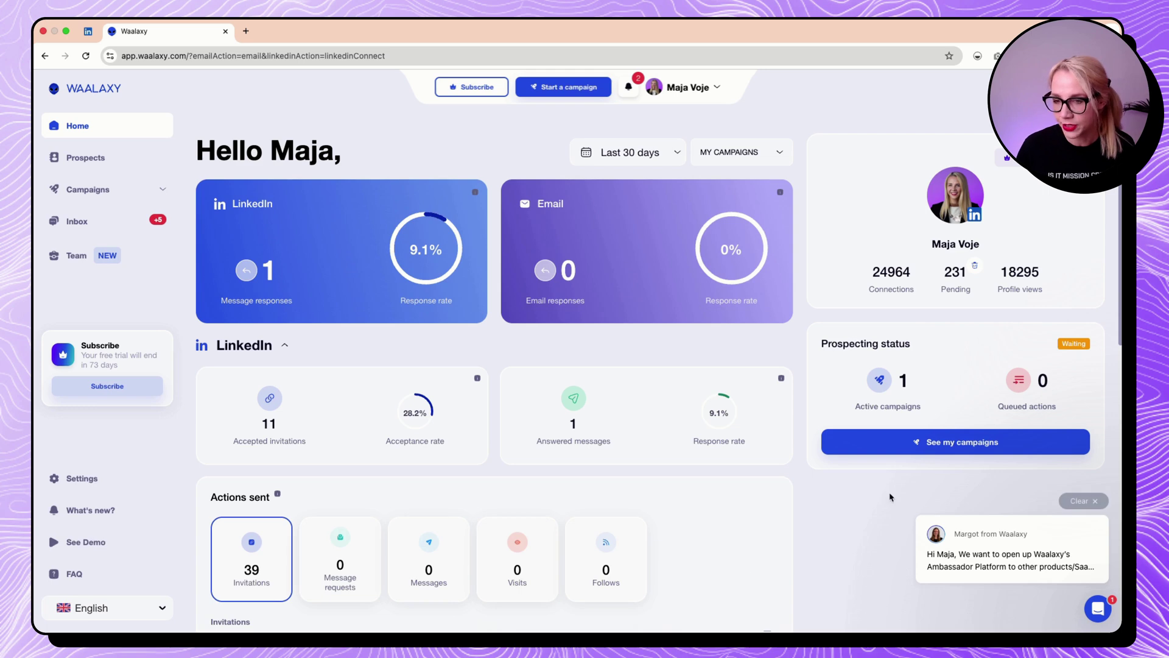
pyautogui.scroll(-1, 519, 488)
pyautogui.scroll(-3, 519, 489)
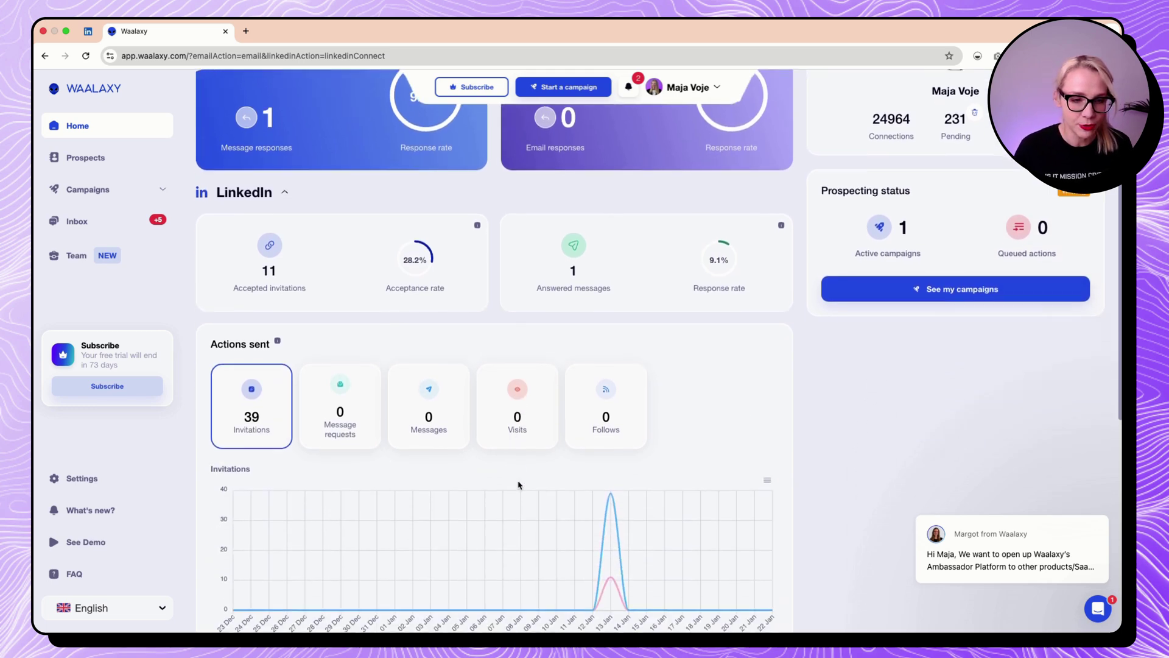
pyautogui.scroll(5, 518, 485)
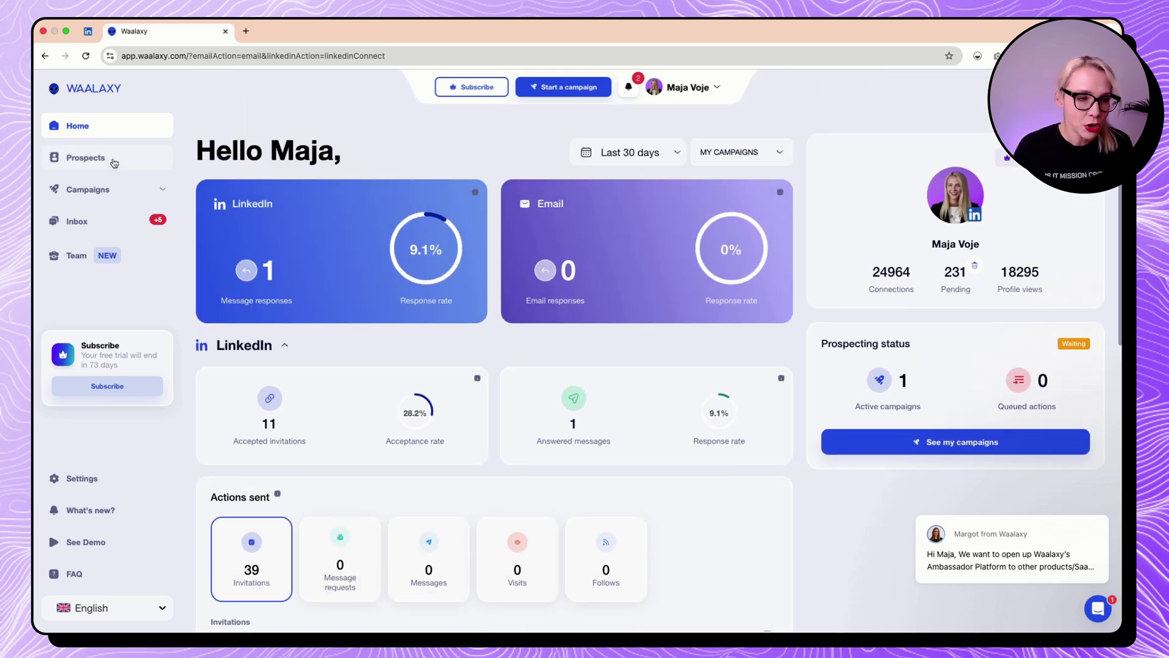
# Start a new "Invitation + 2 messages" campaign and name it "Invitation + 2 Messages #1- AI founders US".
pyautogui.click(101, 197)
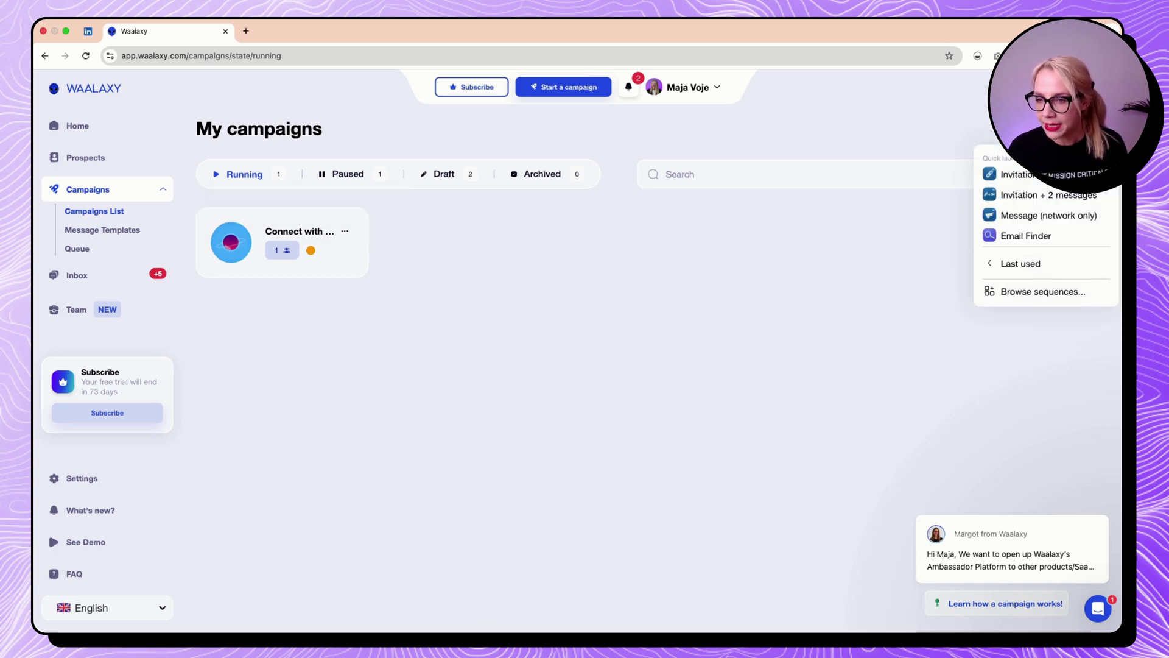
pyautogui.click(1035, 199)
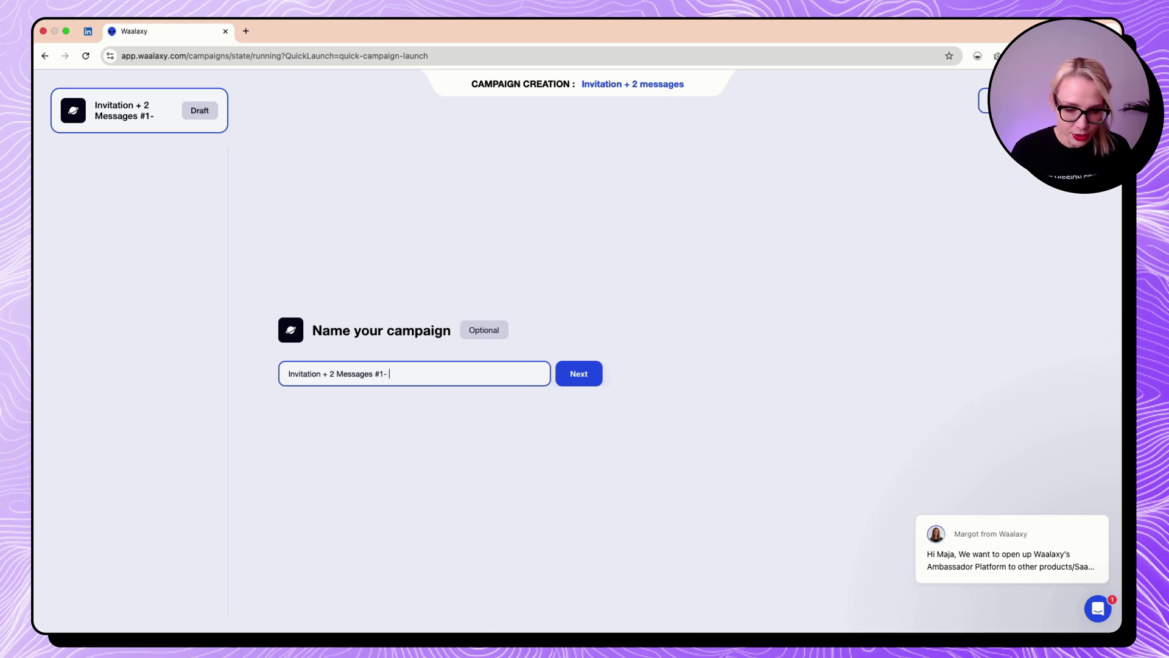
pyautogui.write('AI founders US')
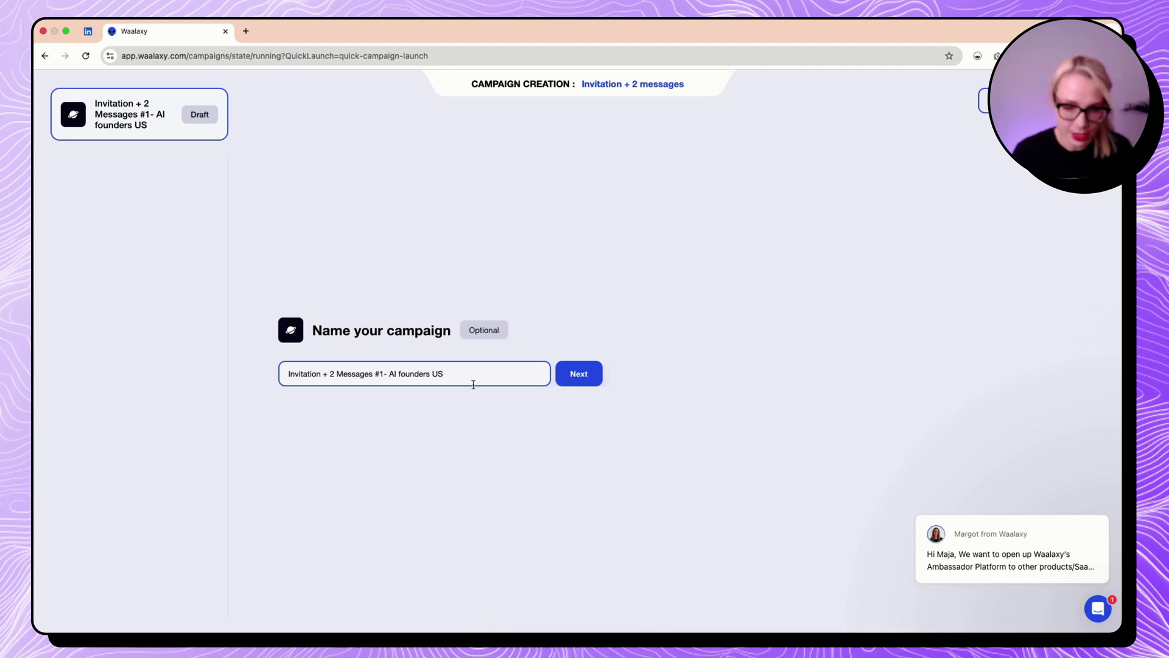
pyautogui.click(586, 375)
pyautogui.click(586, 372)
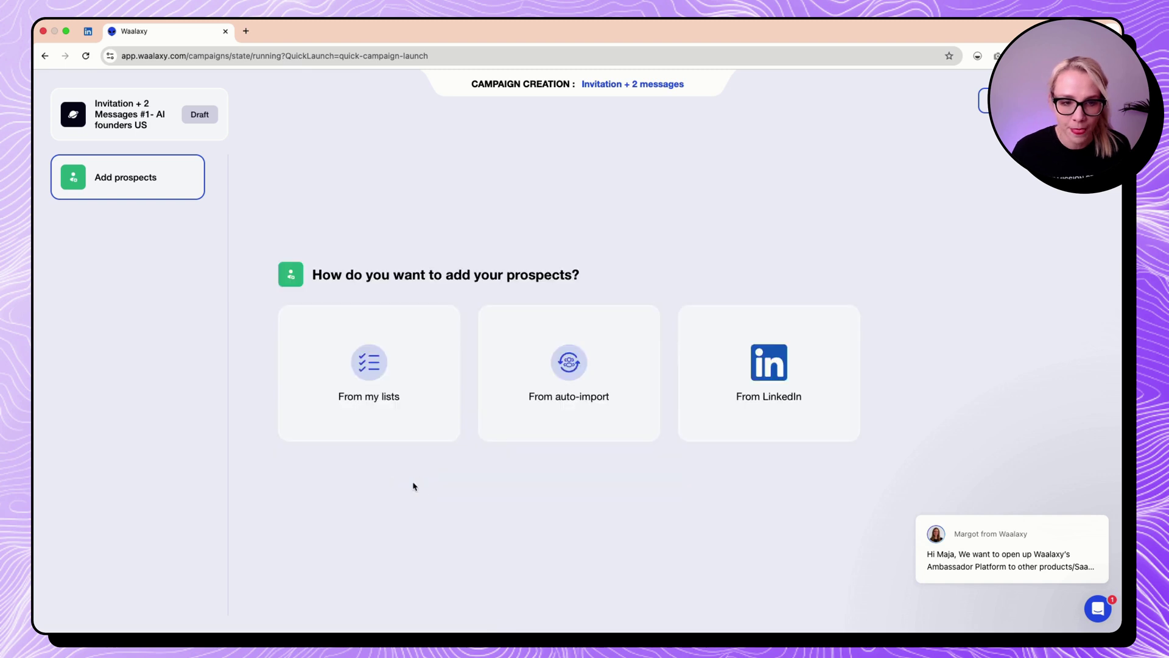
# Add all eligible prospects from the list "founder-US-my-network-JAN2025" to the campaign.
pyautogui.click(368, 373)
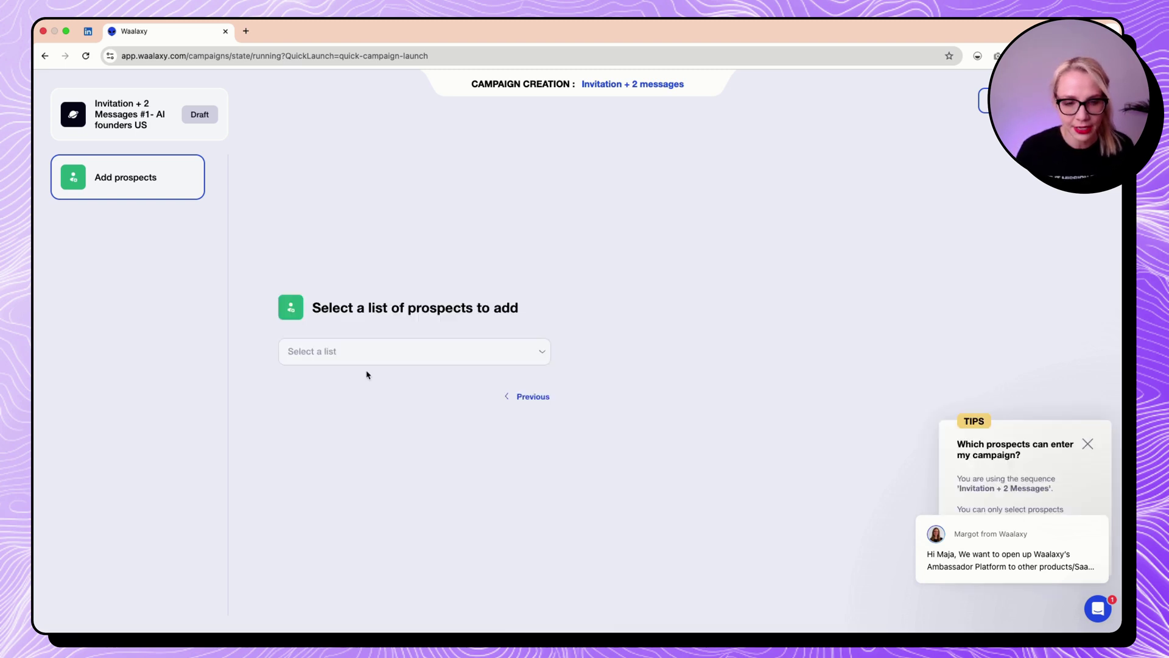
pyautogui.click(354, 354)
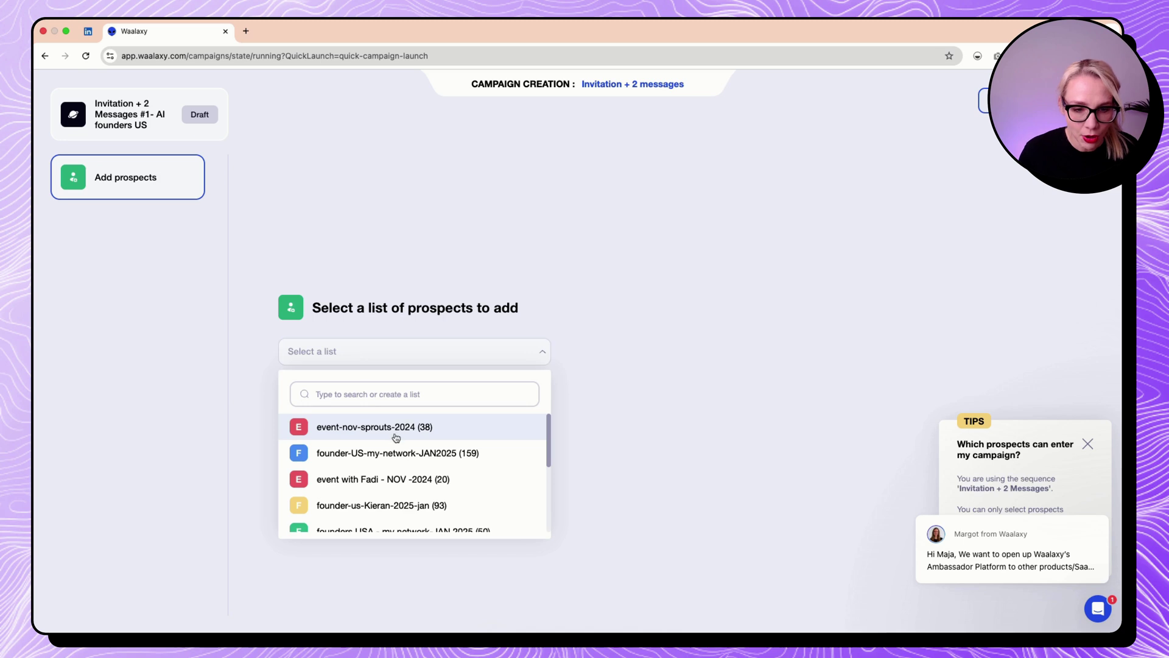
pyautogui.scroll(-1, 396, 438)
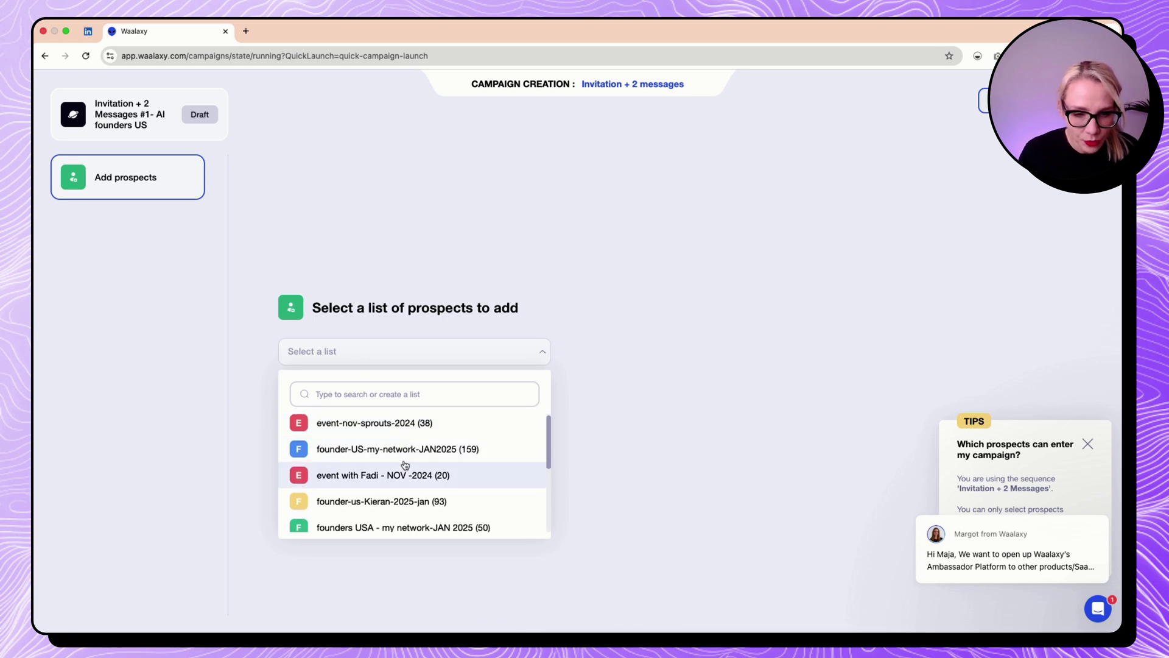
pyautogui.click(409, 458)
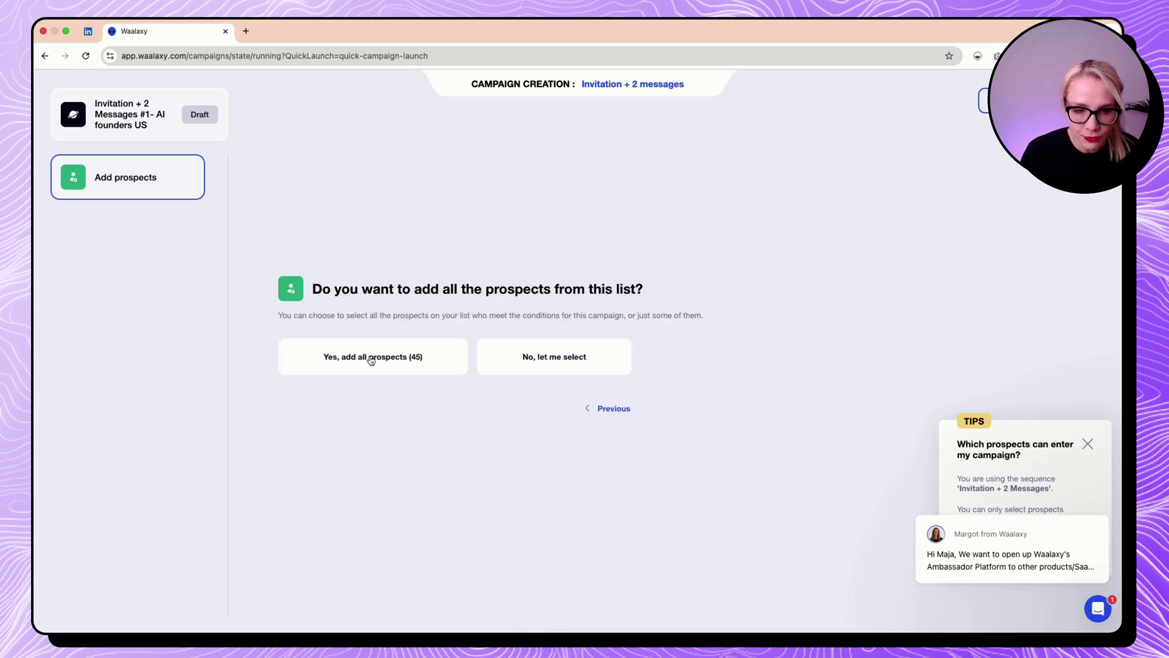
pyautogui.click(403, 367)
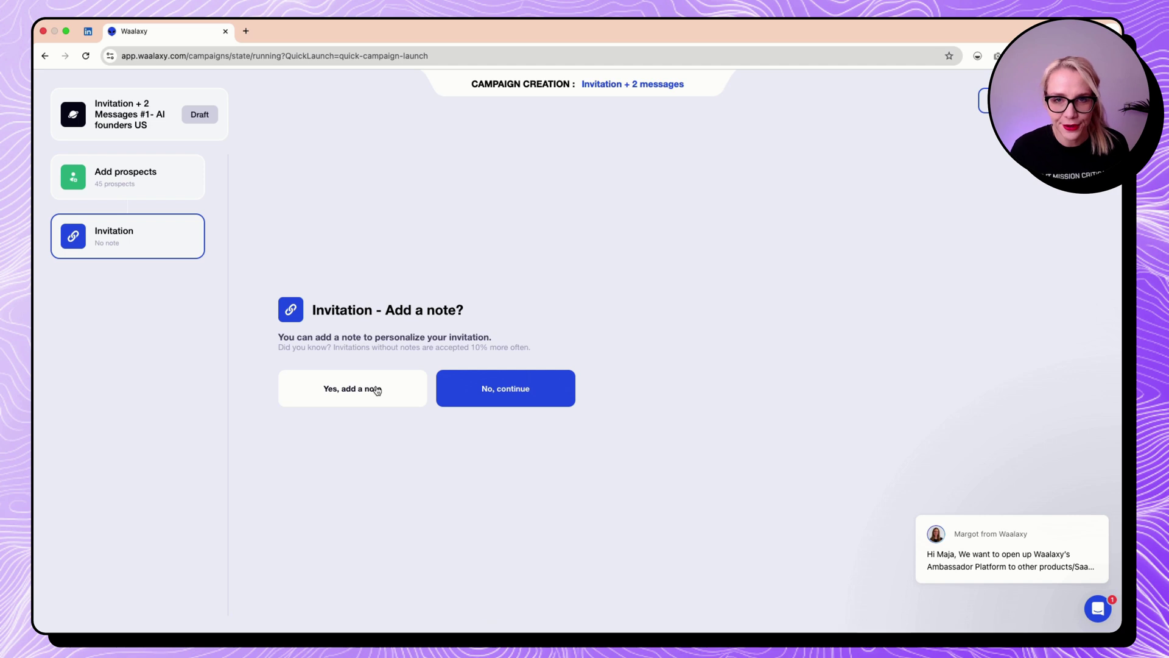
# Leave the invitation without a note and set the delay after its acceptance to 2 days.
pyautogui.click(455, 401)
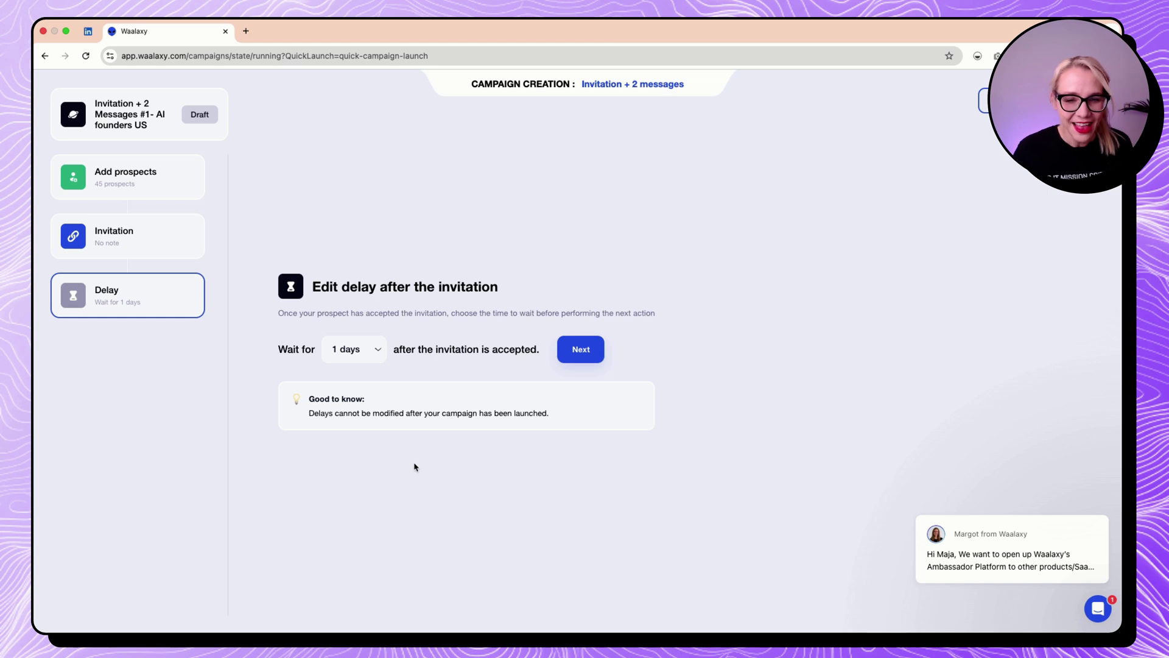
pyautogui.click(357, 348)
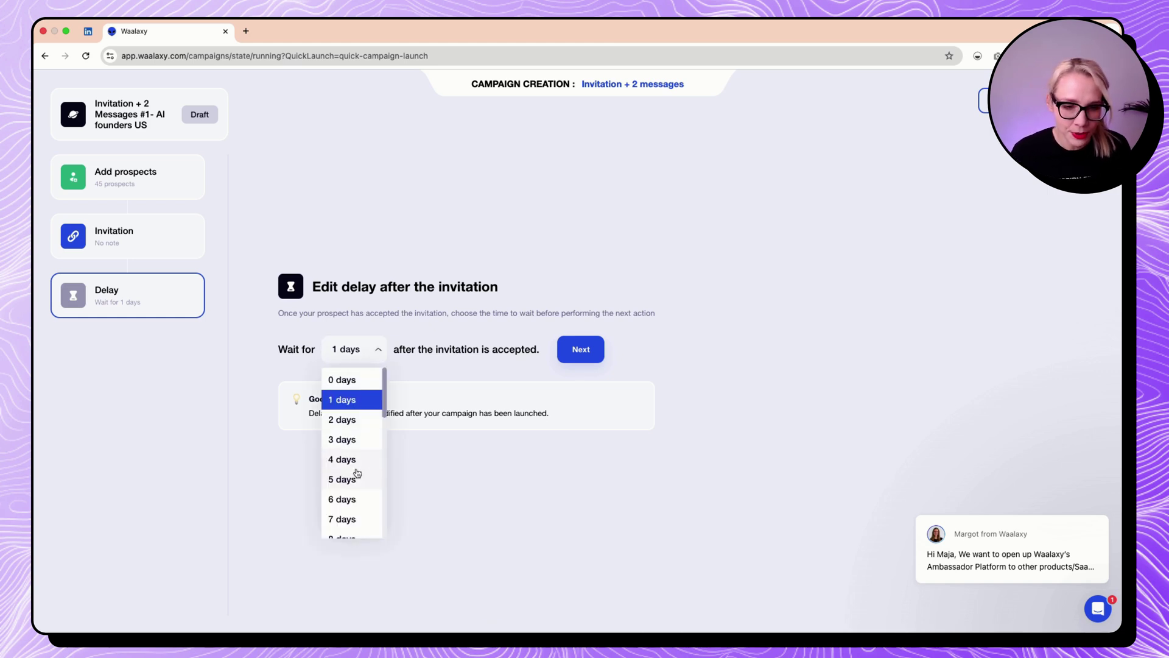
pyautogui.click(362, 423)
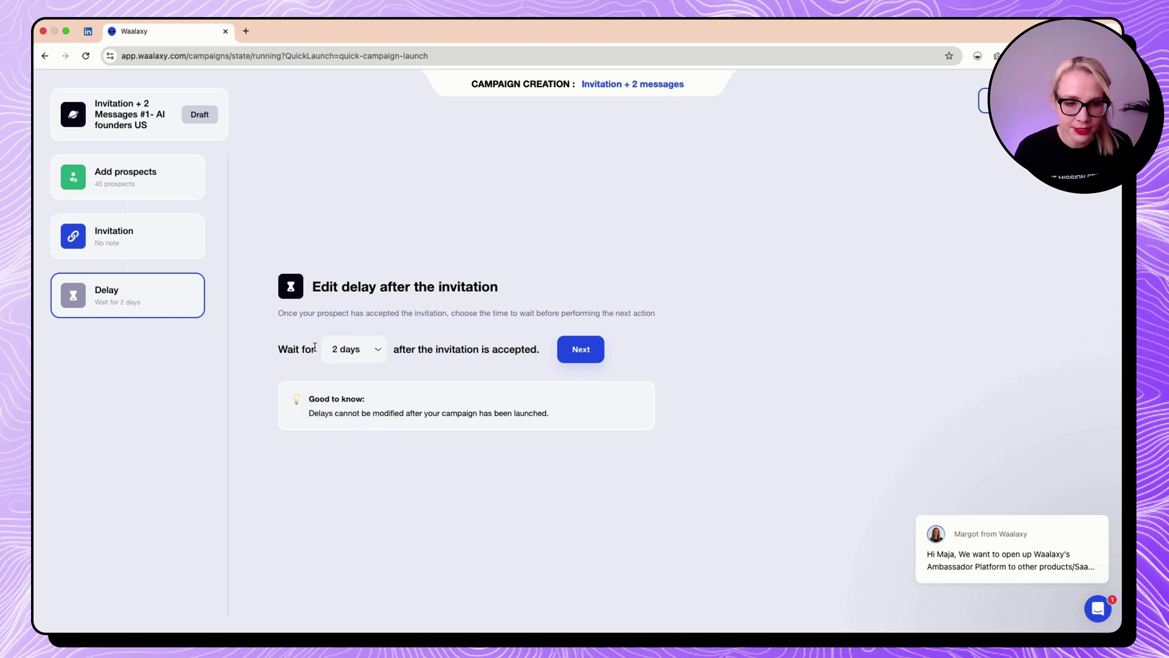
pyautogui.click(598, 353)
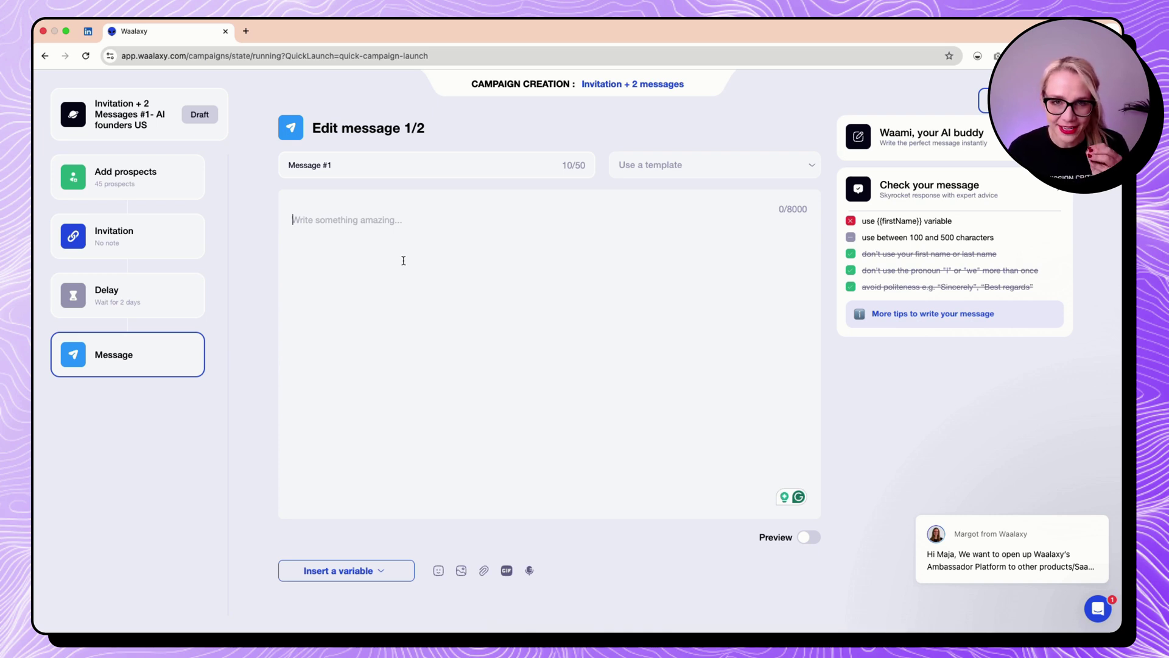
# In the Waami AI assistant for message 1, set the target to "founder" and the value proposition to "GTM for AI consulting".
pyautogui.click(972, 132)
pyautogui.click(946, 232)
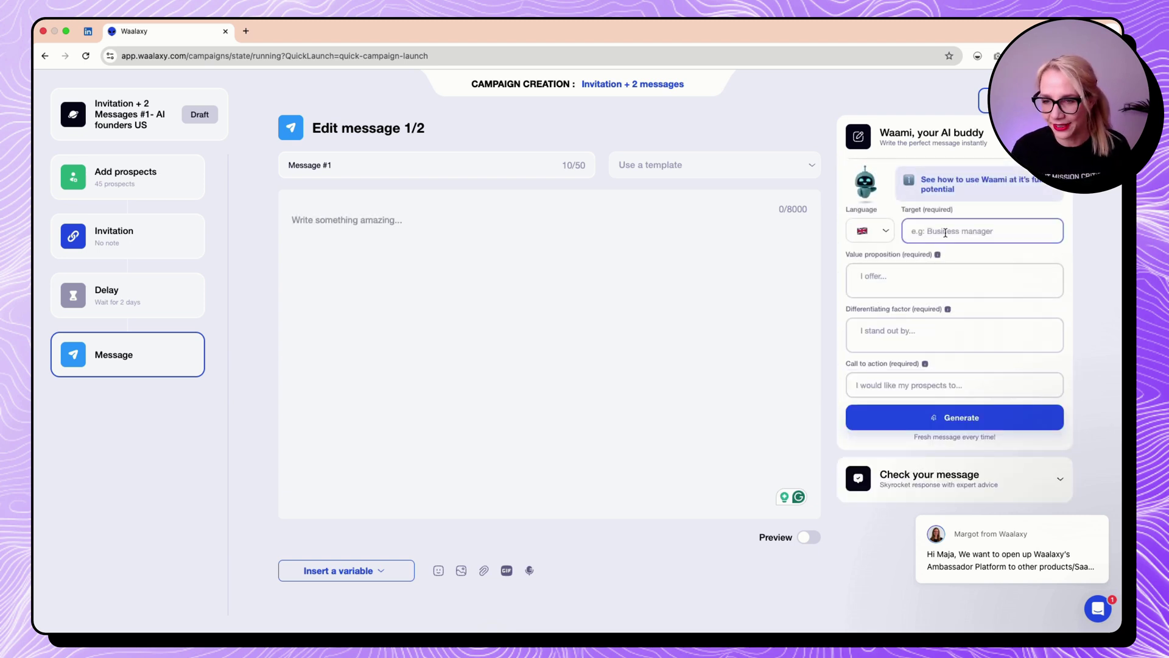
pyautogui.click(946, 232)
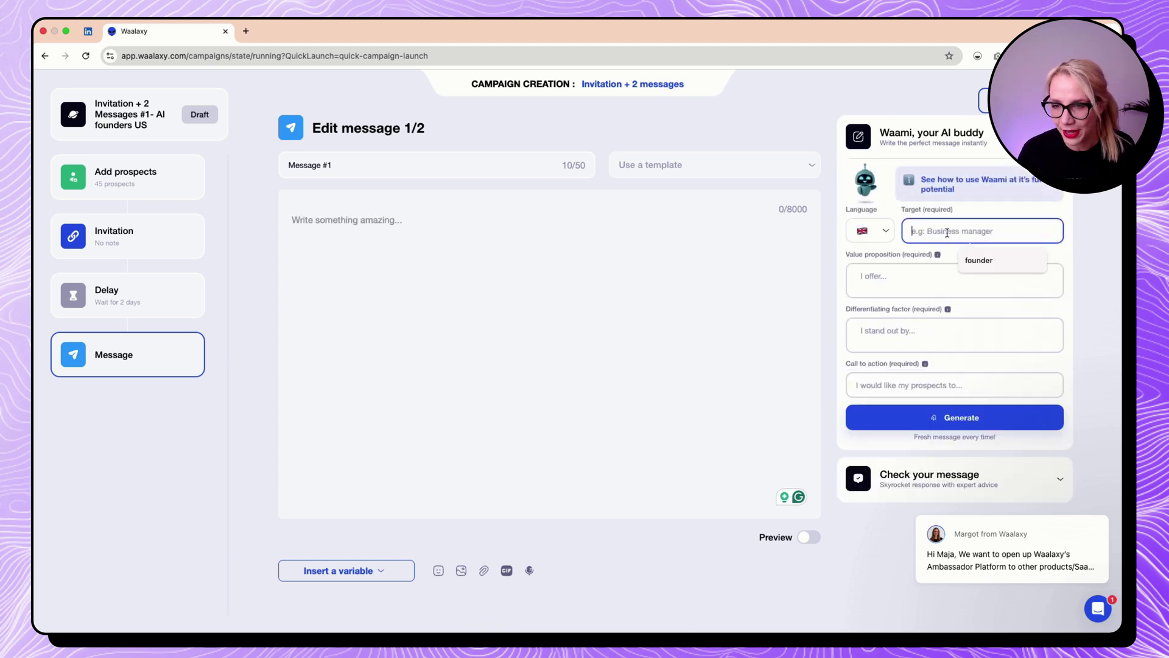
pyautogui.click(980, 262)
pyautogui.click(903, 277)
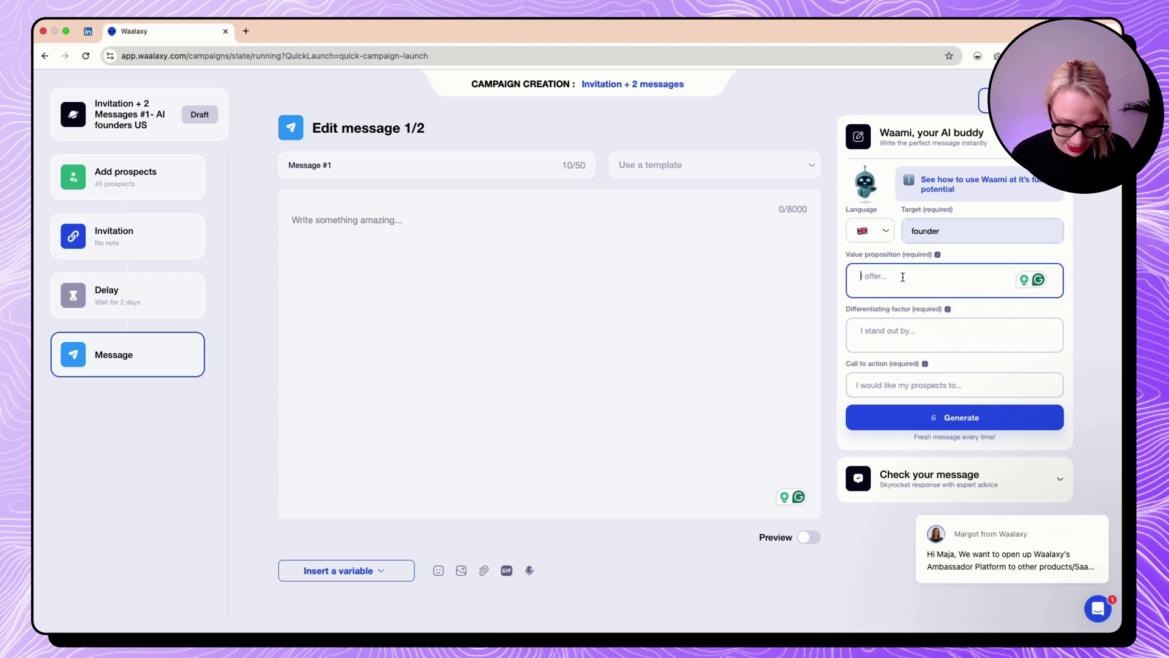
pyautogui.write('GTM fo')
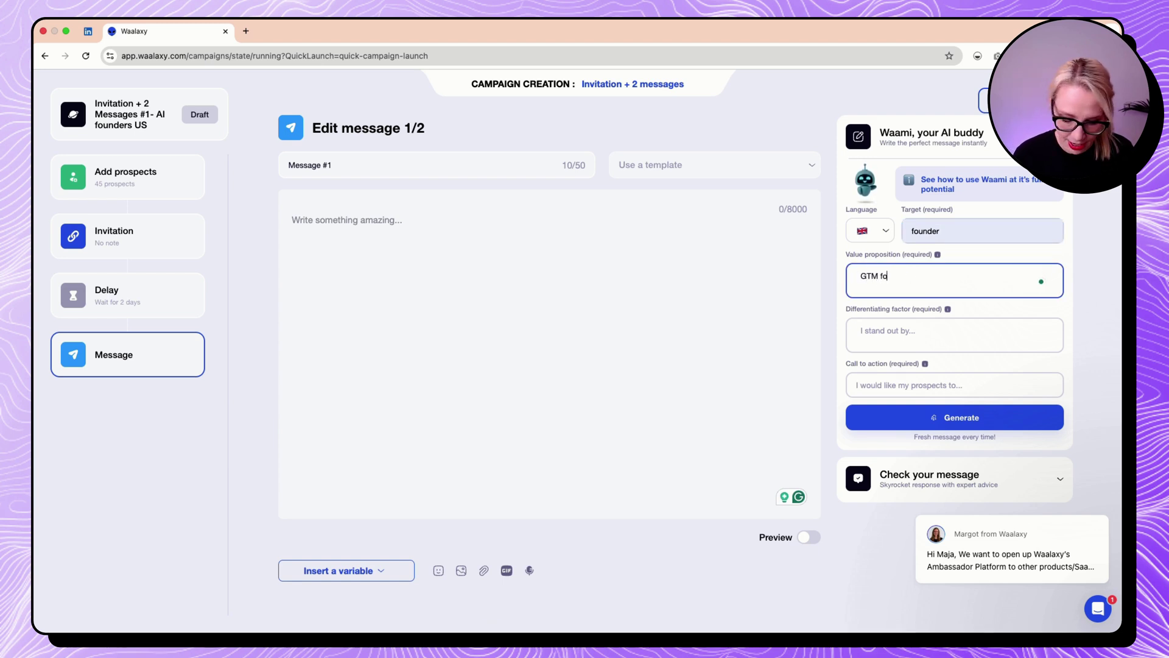
pyautogui.write('r AI consulting')
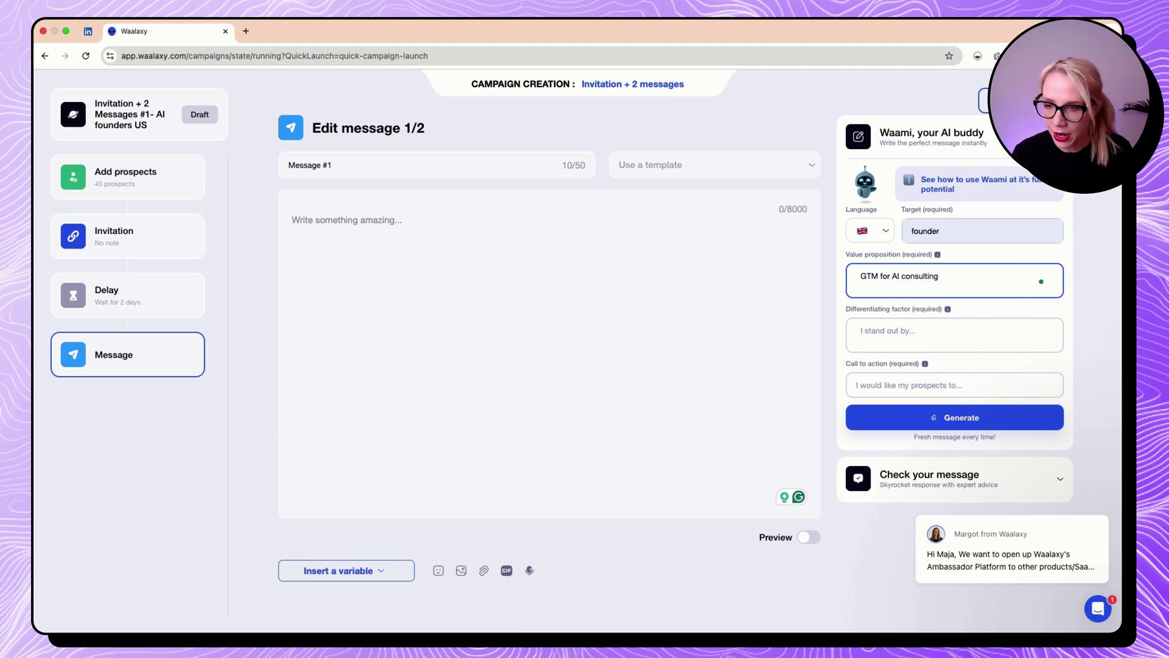
# Enter "1000 users with $0 budget in a week" as the differentiating factor in the Waami AI assistant.
pyautogui.click(904, 336)
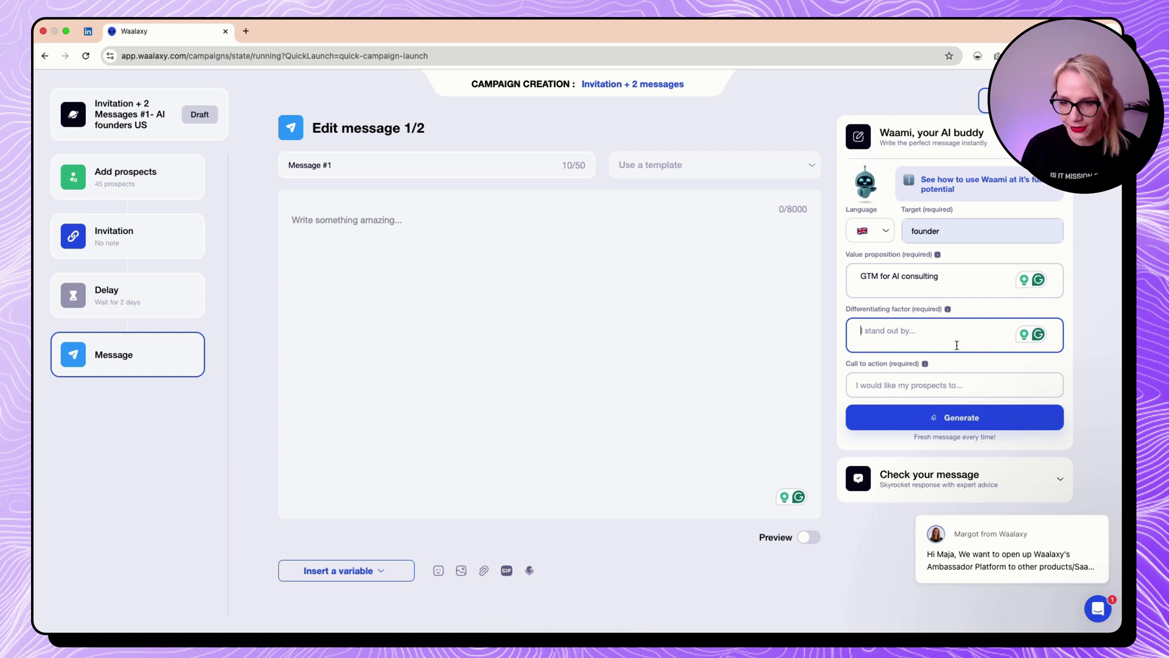
pyautogui.write('11')
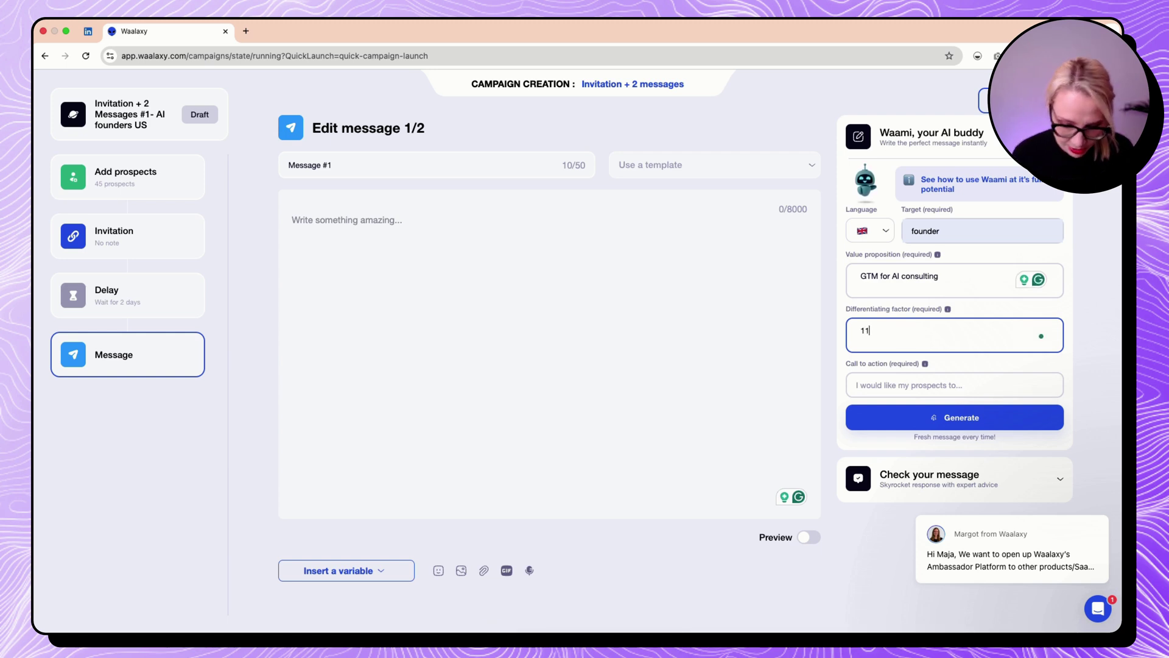
pyautogui.write('000 ')
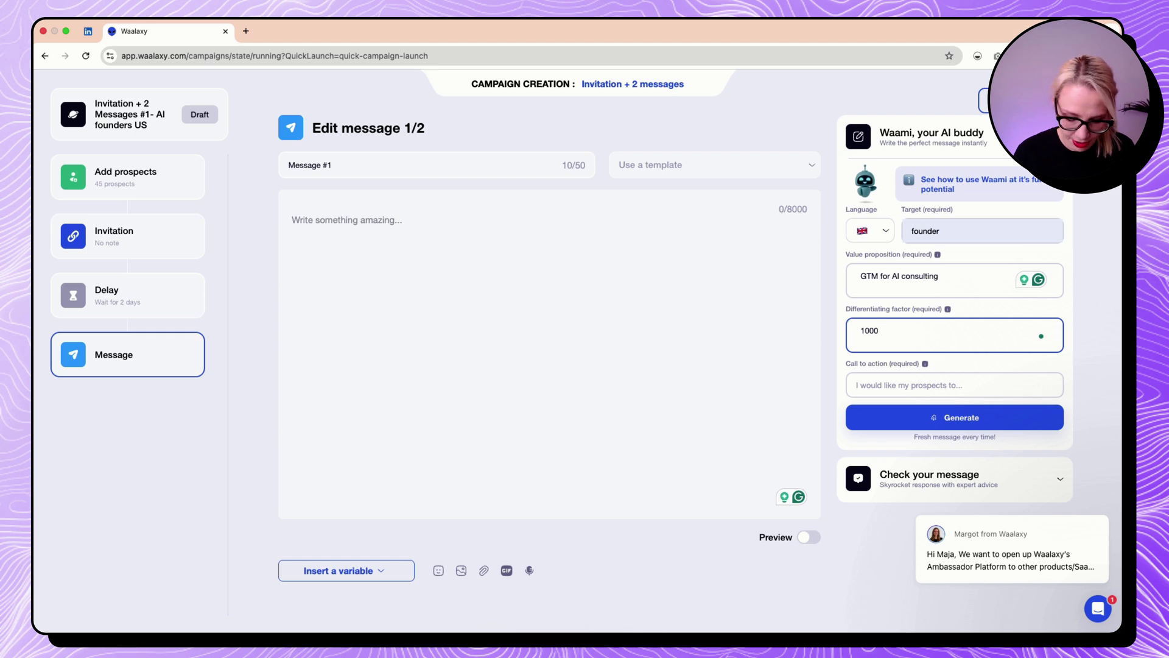
pyautogui.write('users with ')
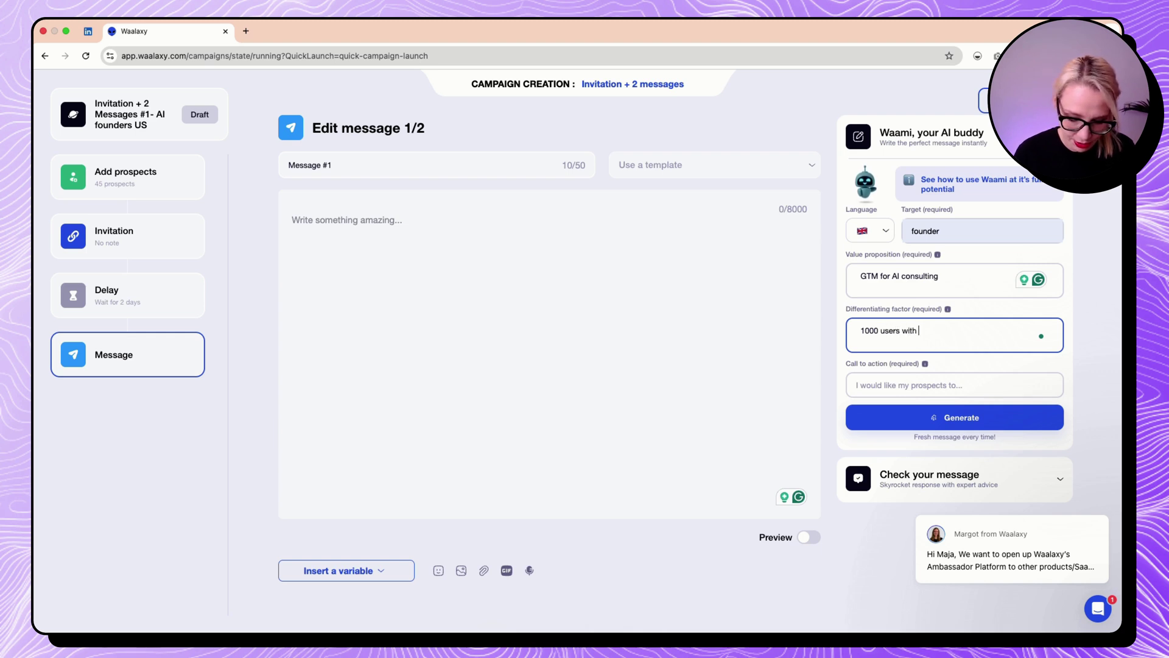
pyautogui.write('4=')
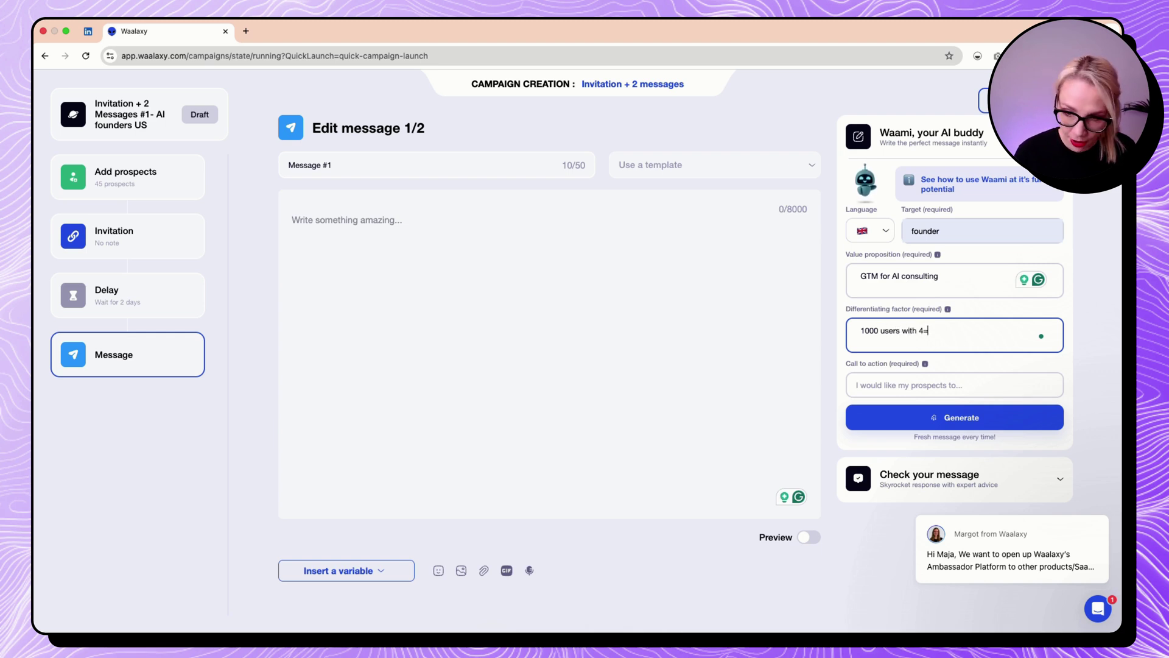
pyautogui.press('BackSpace')
pyautogui.press('BackSpace')
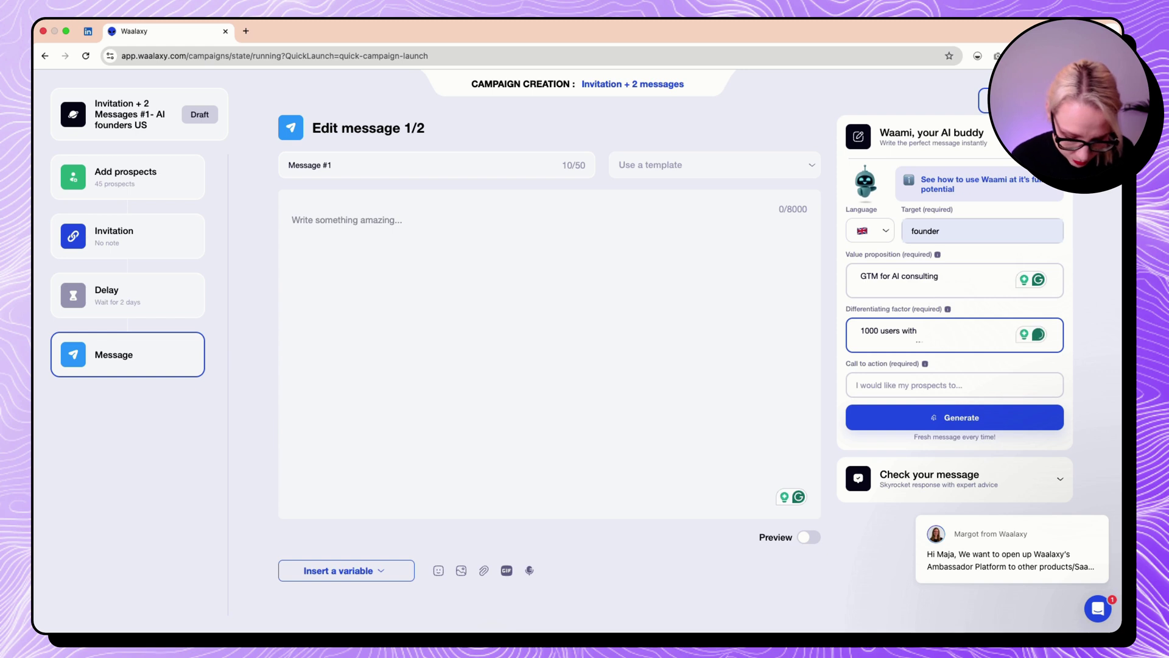
pyautogui.write('$=0')
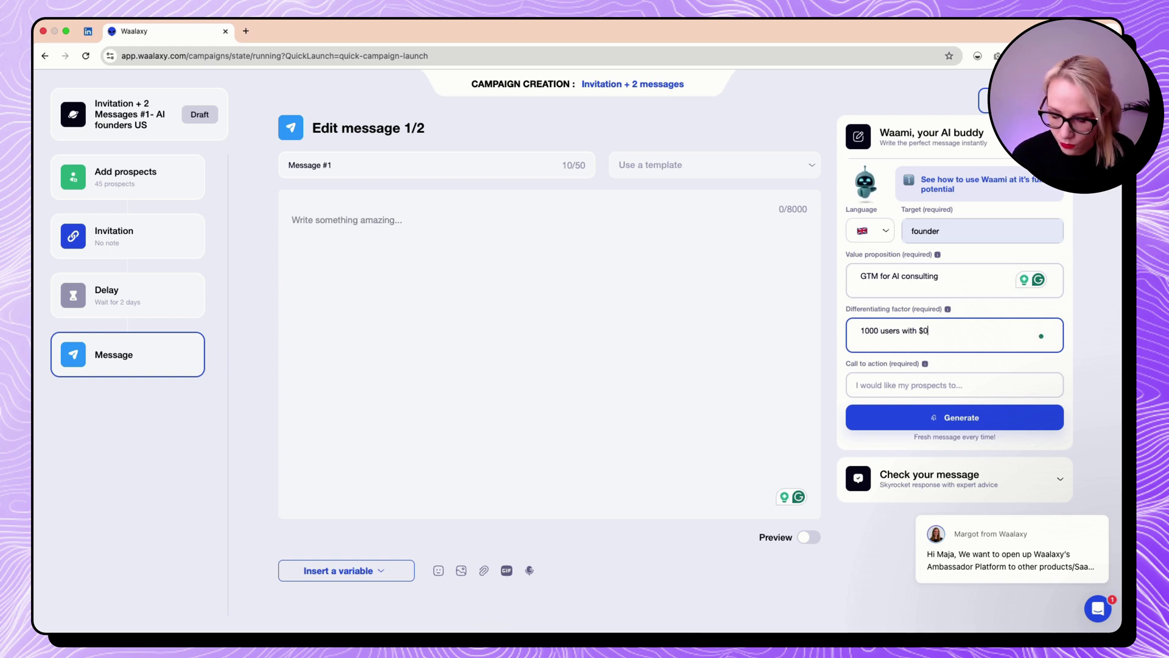
pyautogui.write(' fudget in ')
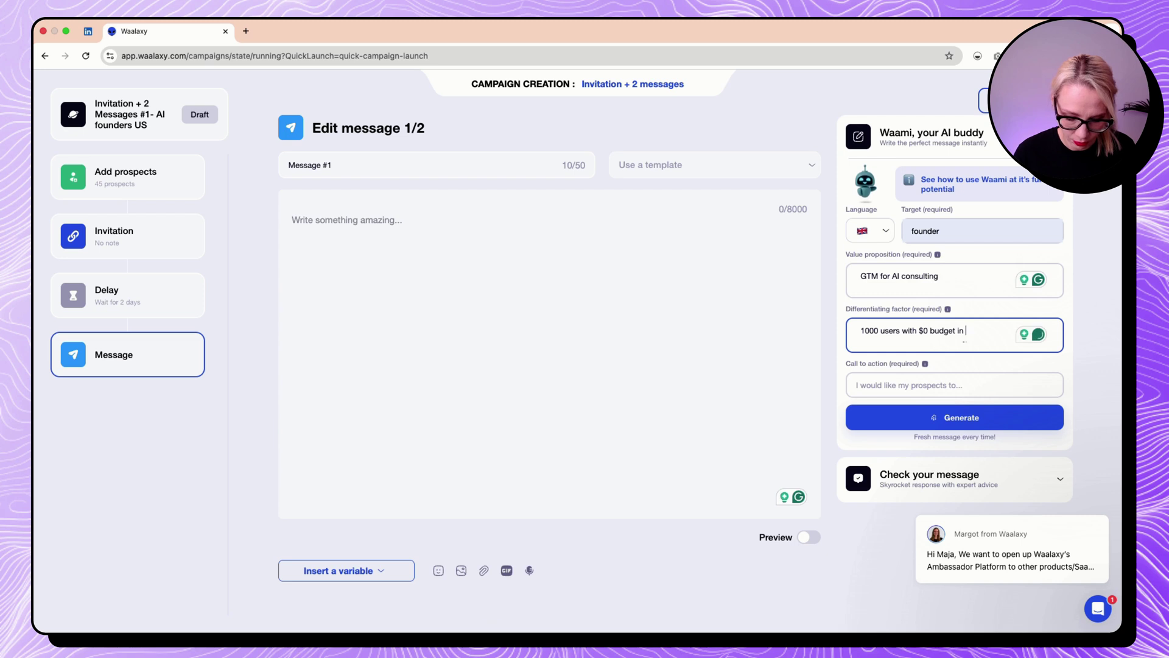
pyautogui.write('a week')
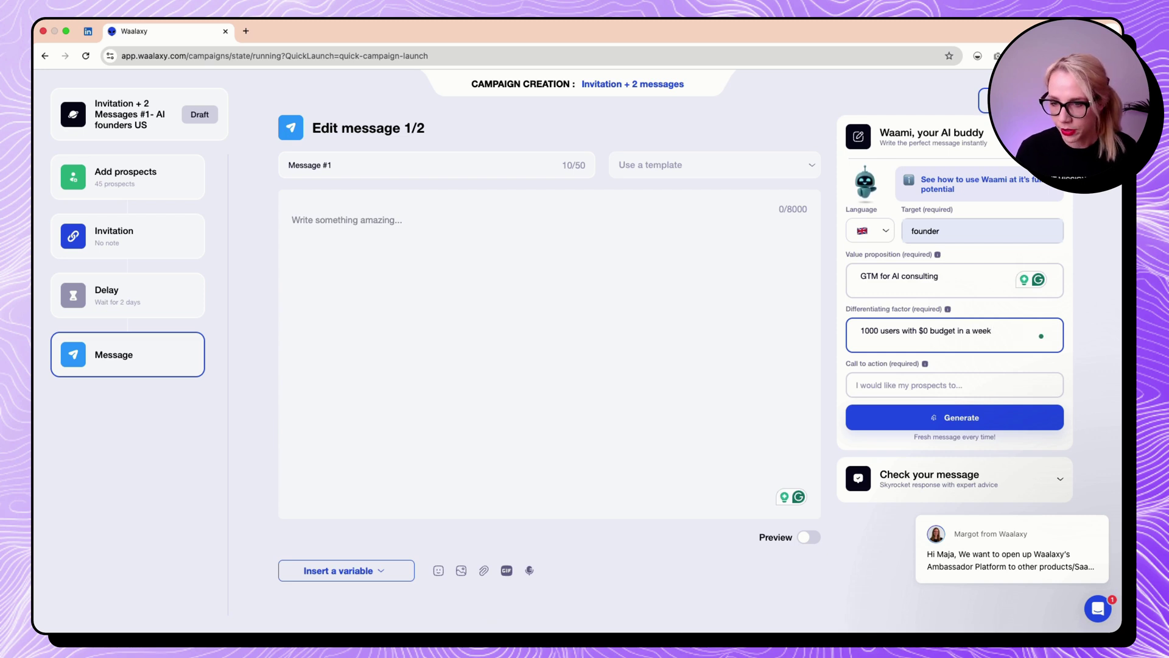
# Set the call to action to "subscribe to my substack" and generate the text of message 1 with Waami.
pyautogui.click(947, 386)
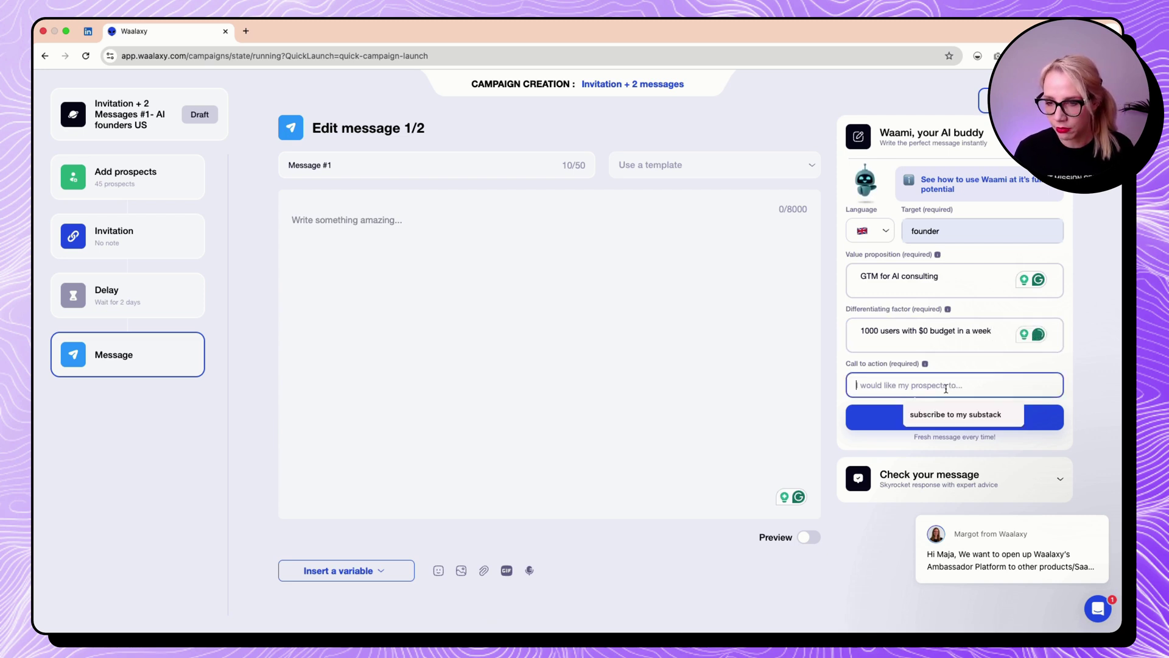
pyautogui.click(955, 414)
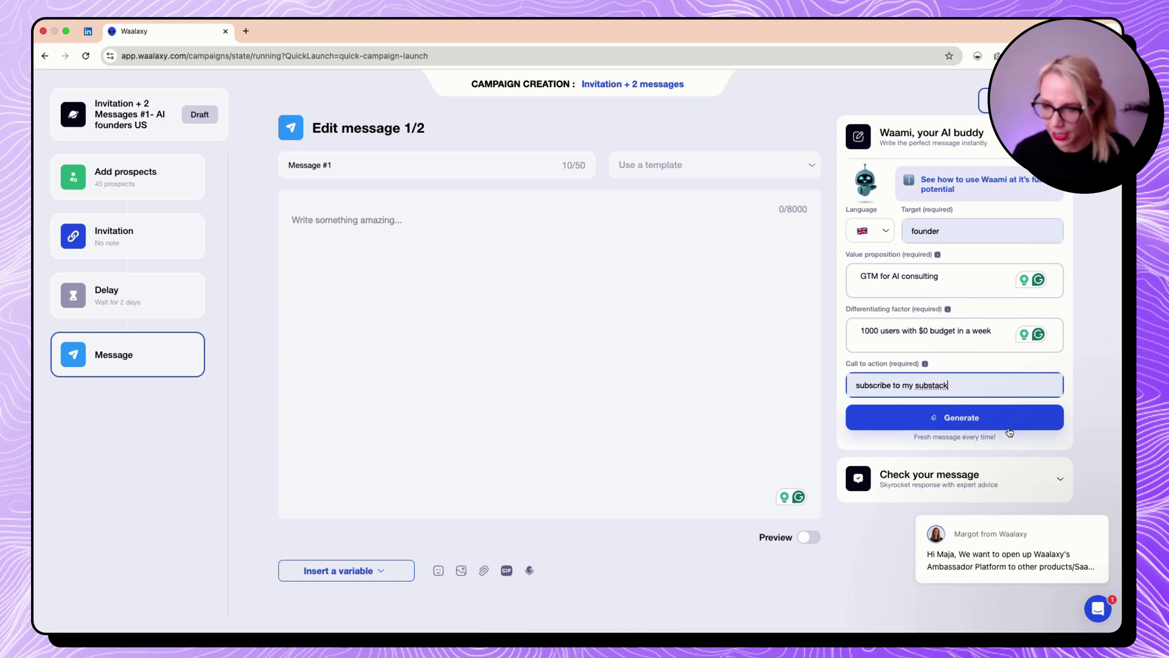
pyautogui.click(957, 425)
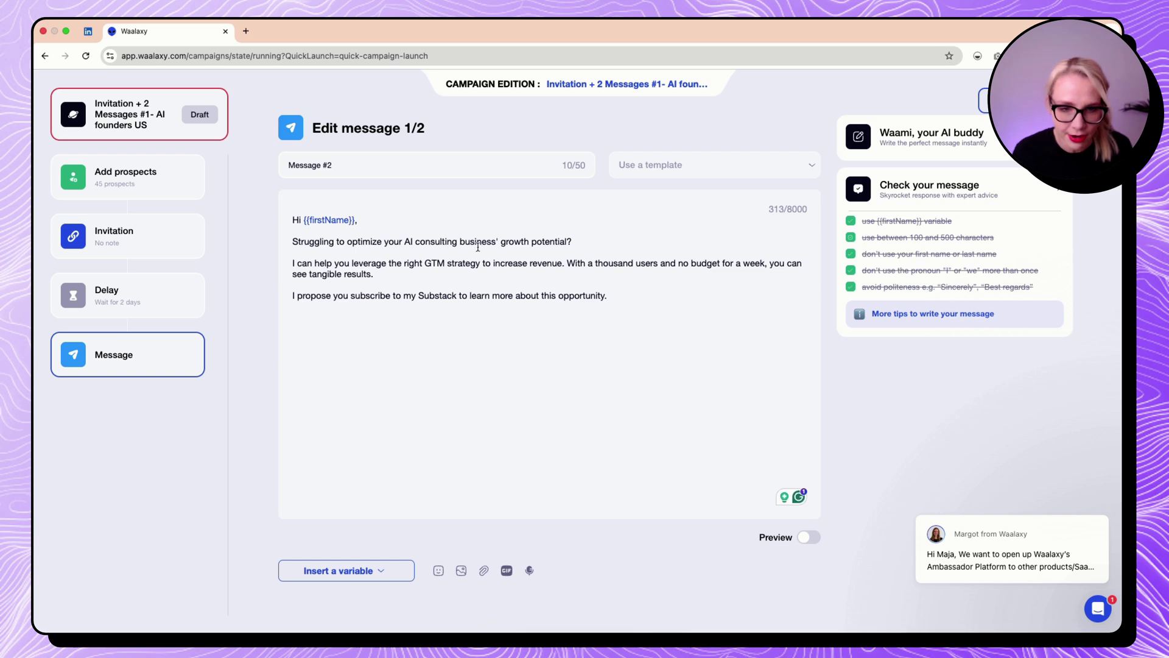
# Replace the generated message's opening question with "Are you launching an AI product in 2025?".
pyautogui.click(588, 244)
pyautogui.moveTo(589, 245); pyautogui.dragTo(419, 243)
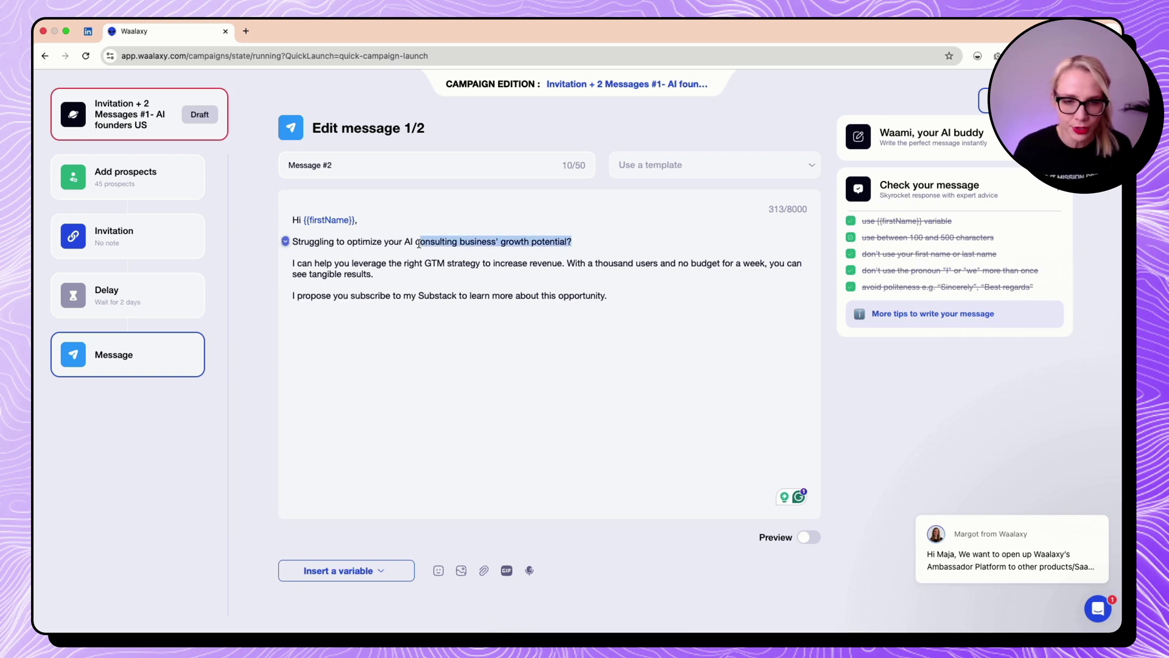
pyautogui.click(417, 244)
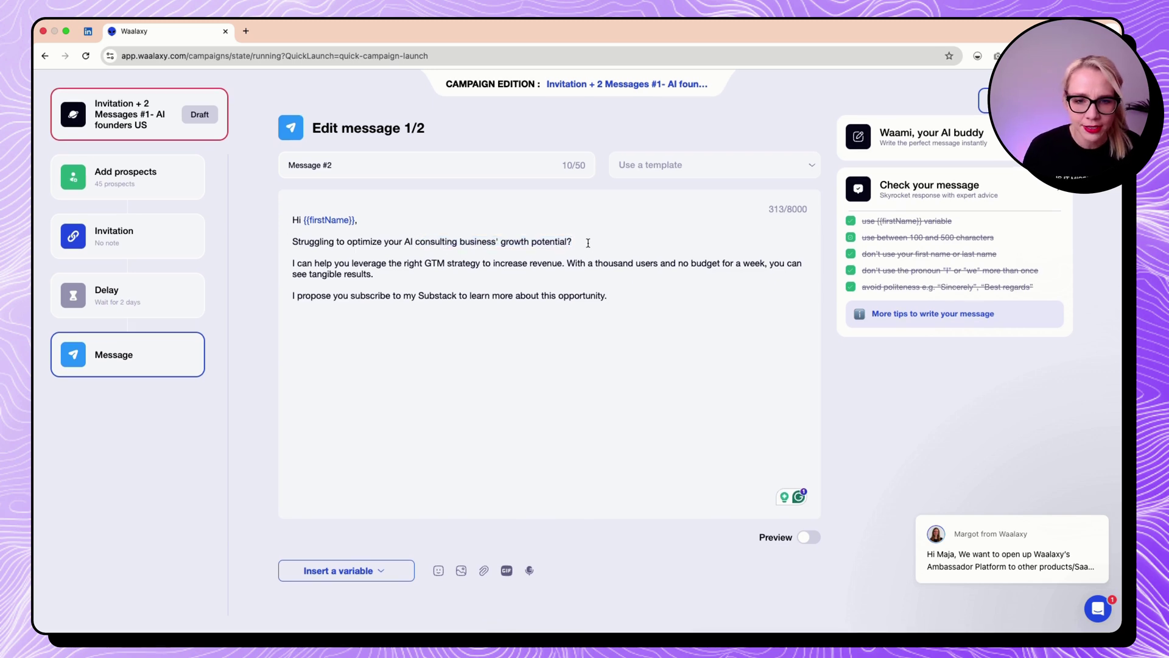
pyautogui.tripleClick(354, 247)
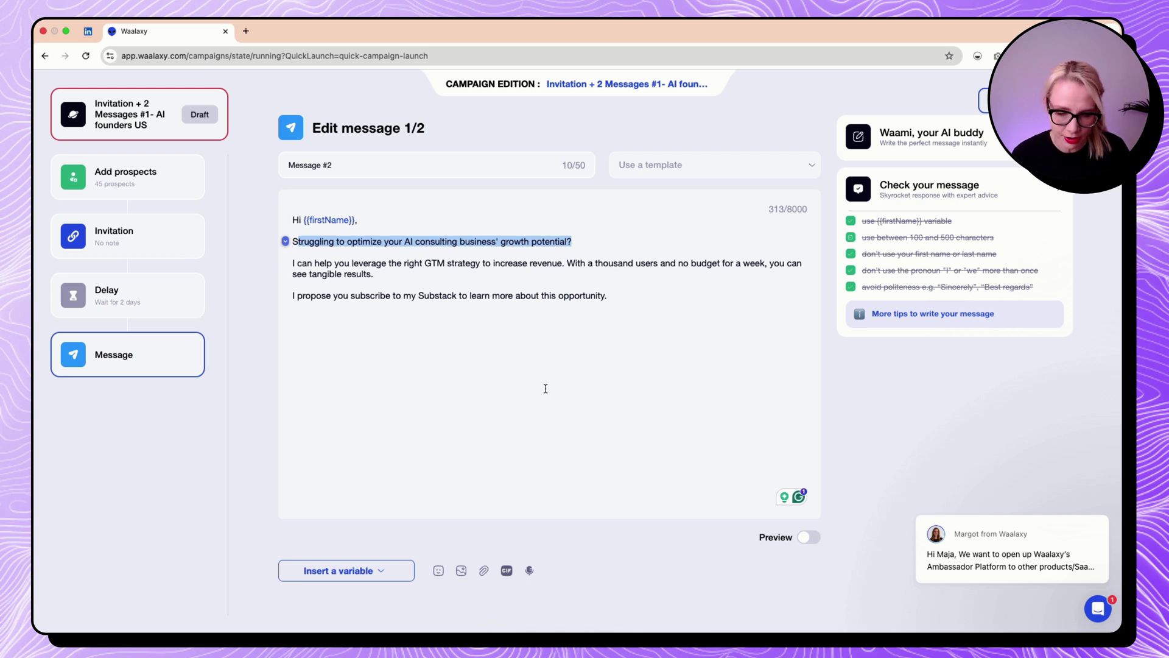
pyautogui.press('BackSpace')
pyautogui.write('Are ')
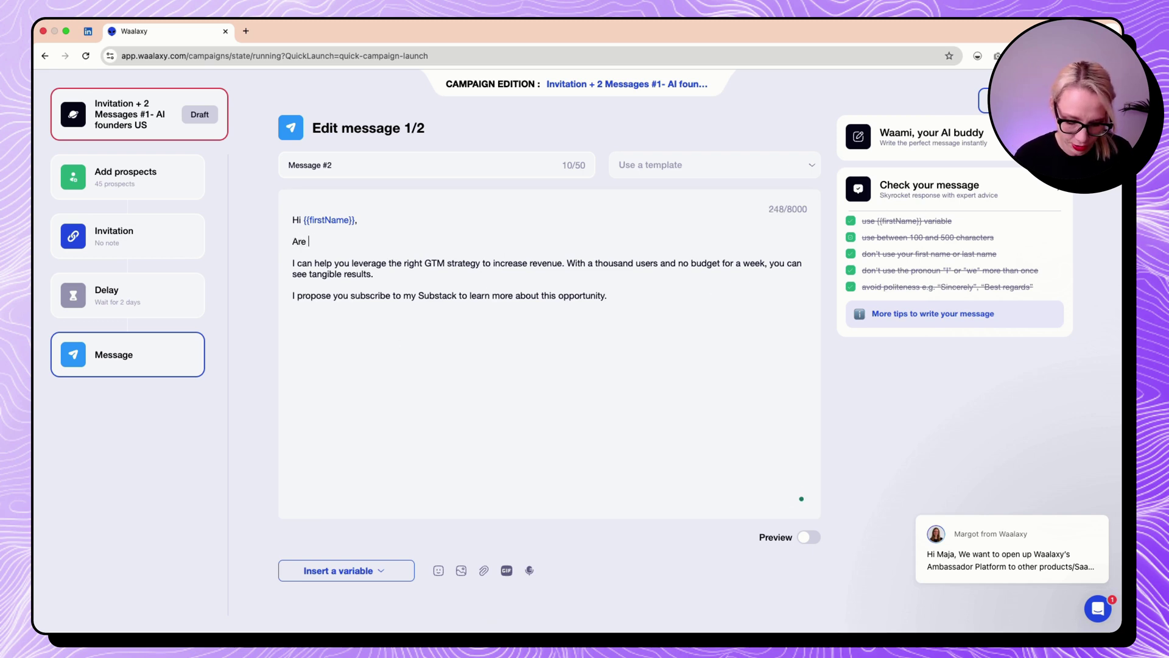
pyautogui.write('you launching an')
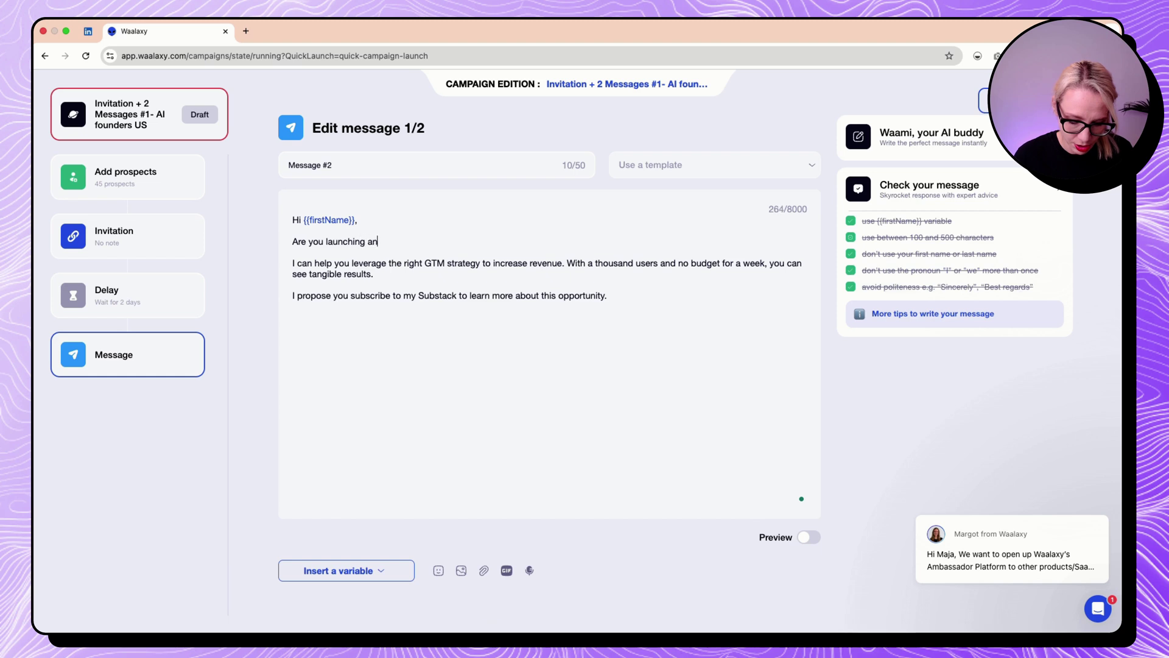
pyautogui.write(' AI product')
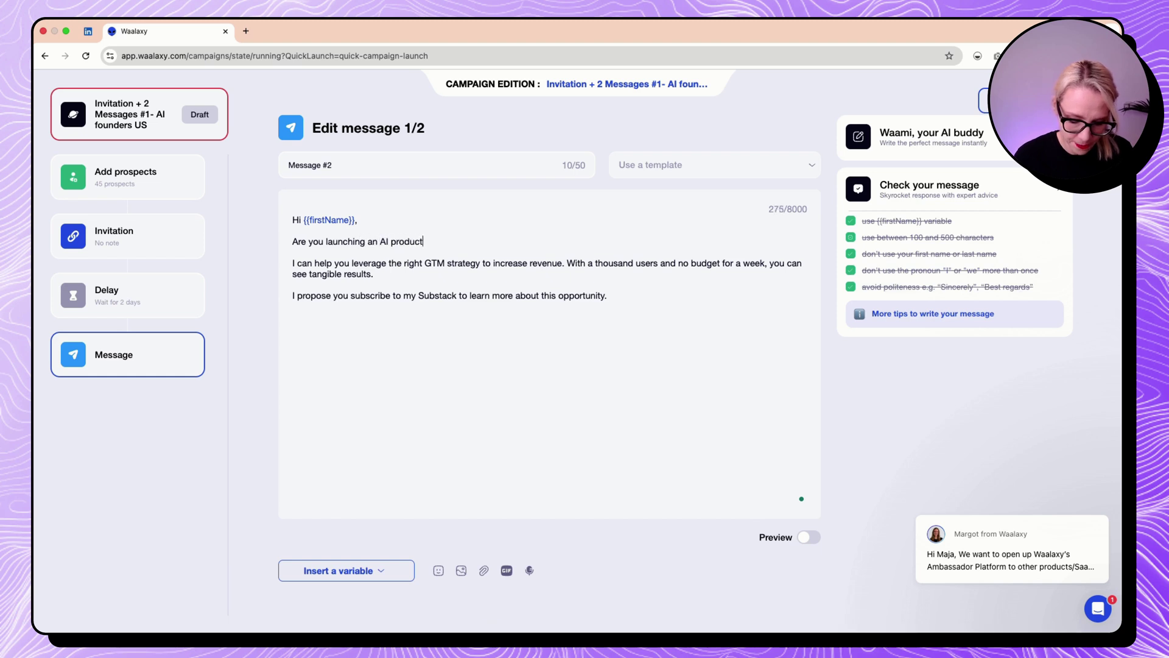
pyautogui.write(' in 2902')
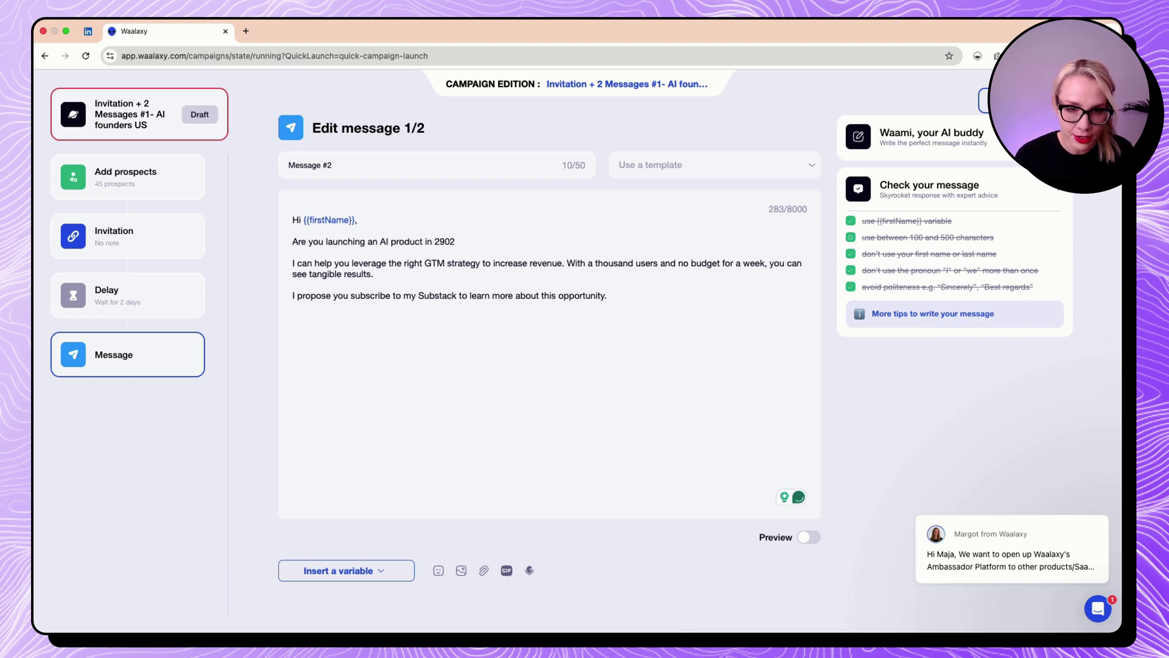
pyautogui.press('BackSpace')
pyautogui.press('BackSpace')
pyautogui.press('BackSpace')
pyautogui.write('025?')
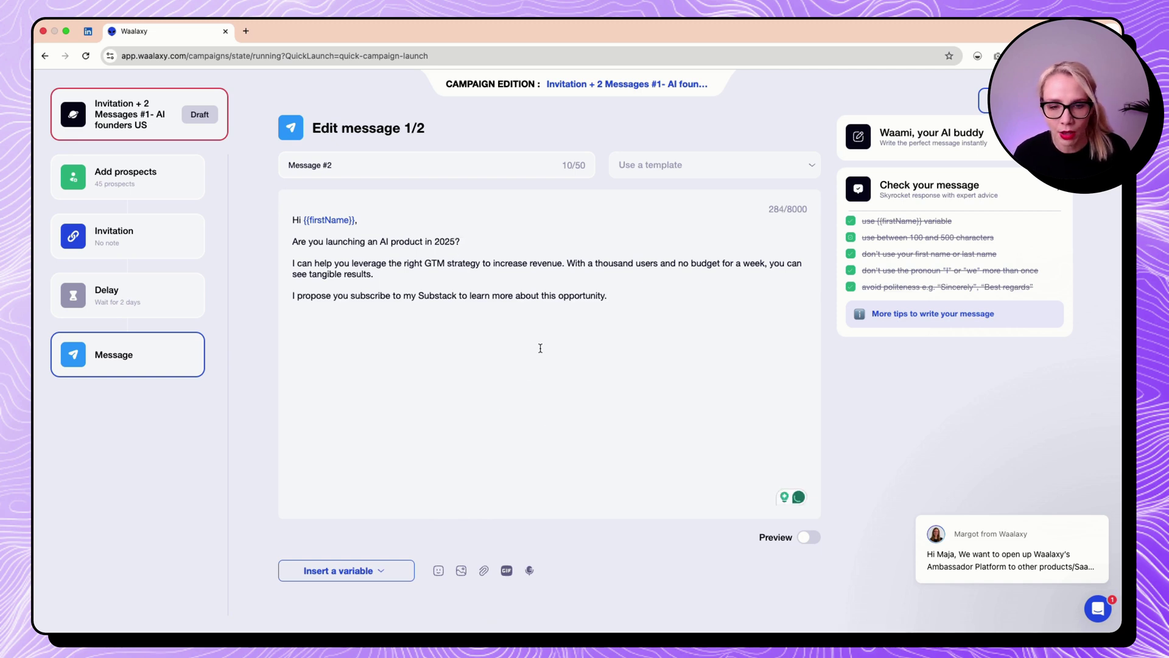
# Remove "to increase revenue" from the GTM strategy sentence so that it ends after "strategy.".
pyautogui.moveTo(564, 262); pyautogui.dragTo(483, 263)
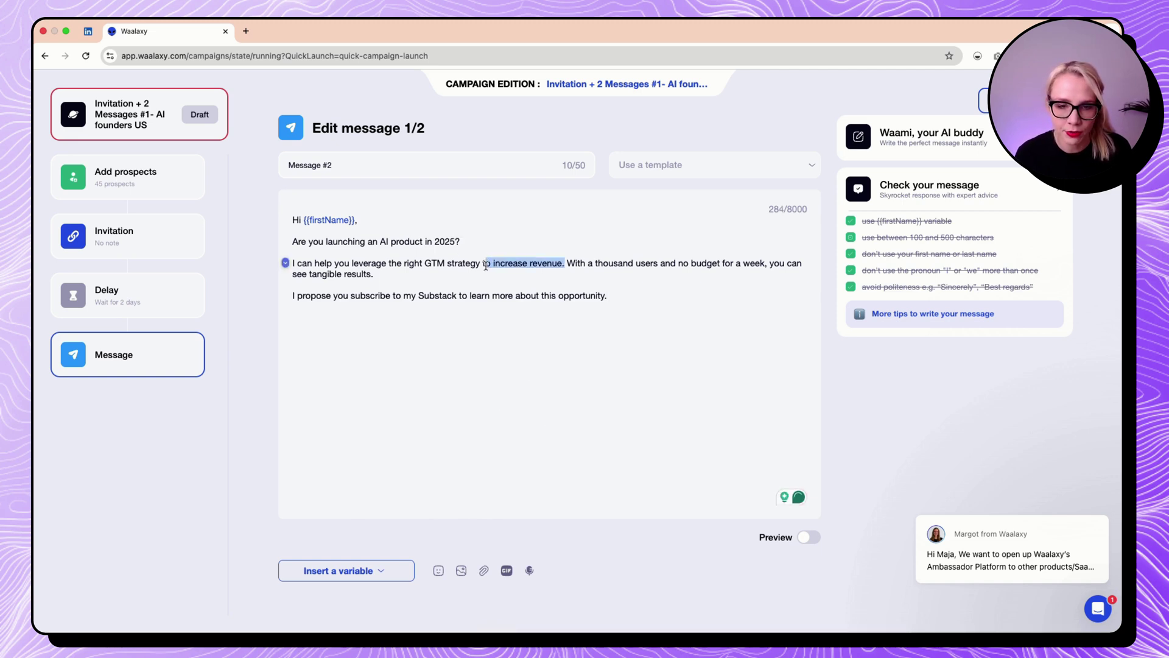
pyautogui.press('BackSpace')
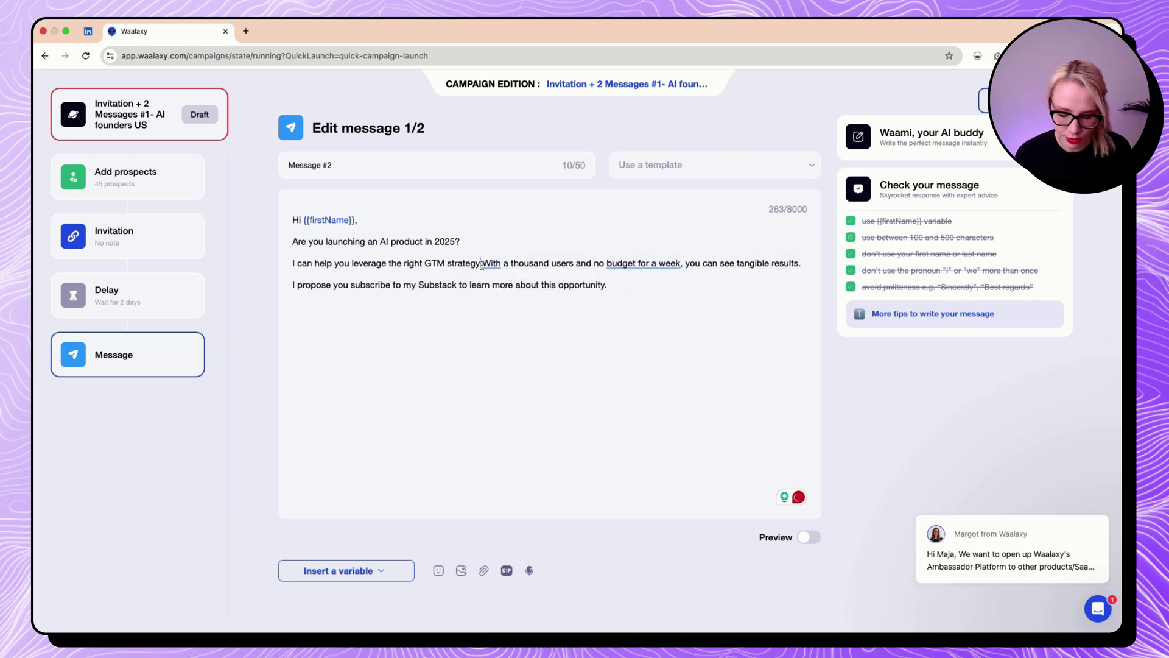
pyautogui.write('.')
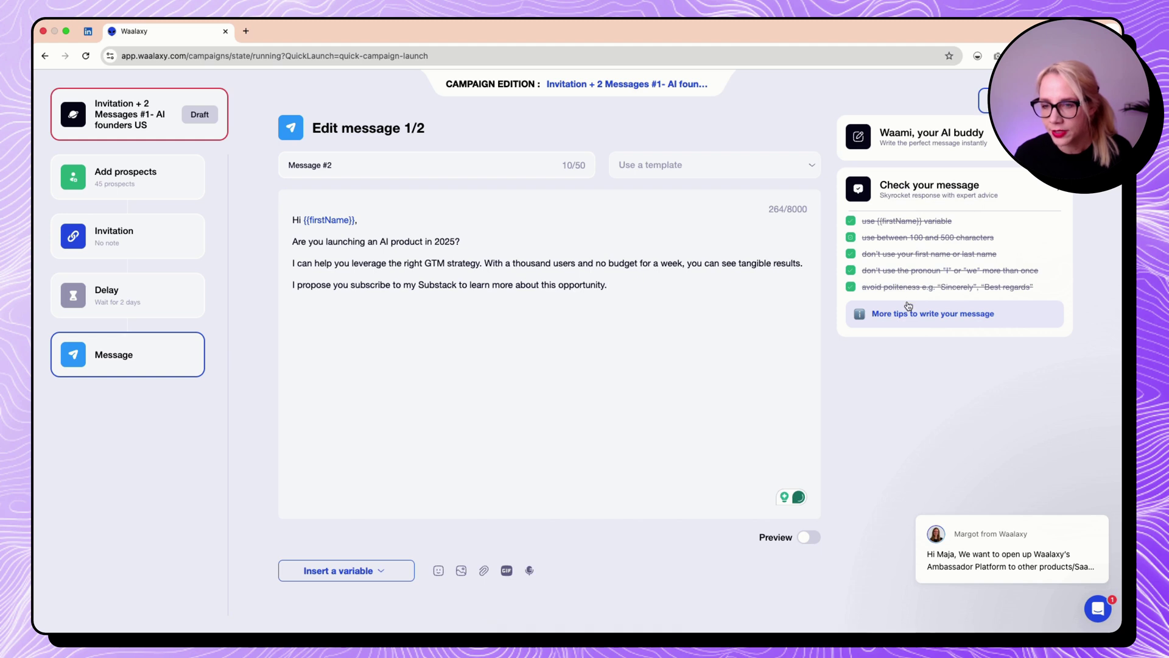
pyautogui.click(921, 152)
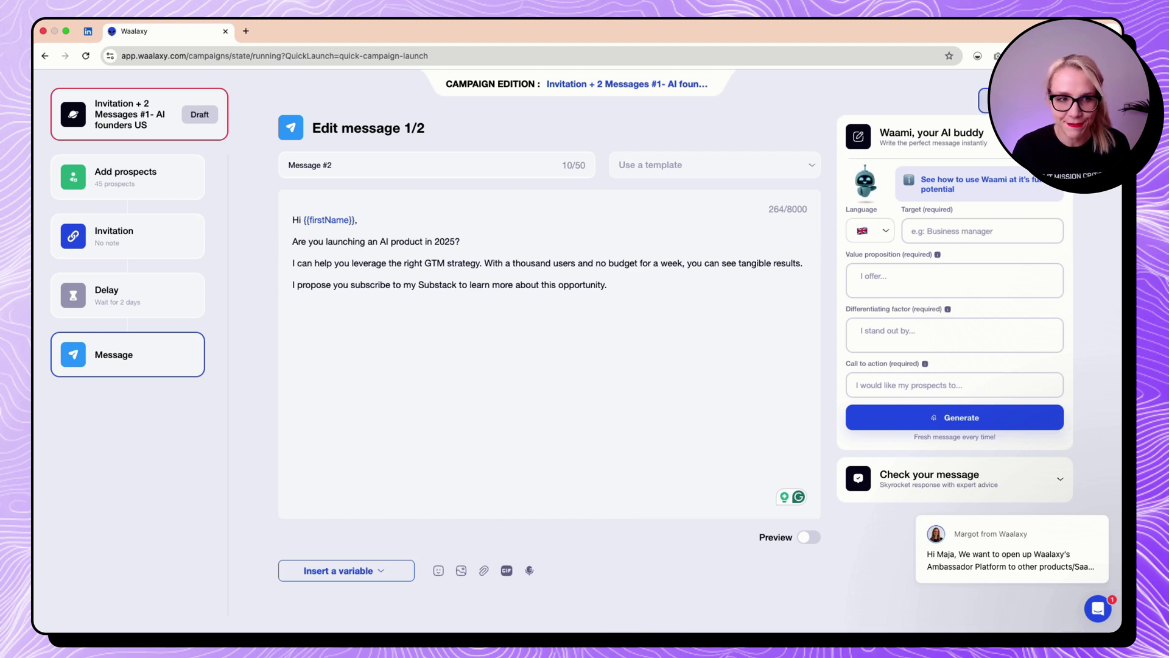
pyautogui.click(204, 137)
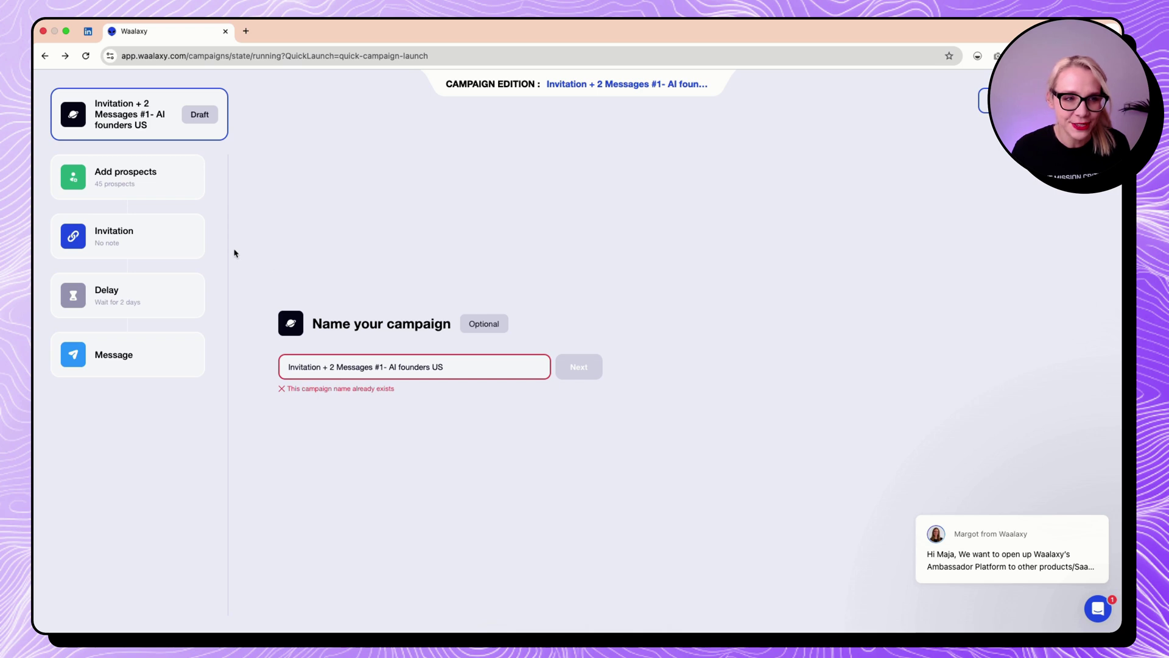
# Go to the home dashboard at app.waalaxy.com and examine the LinkedIn response rates, accepted invitations and actions sent.
pyautogui.moveTo(450, 55); pyautogui.dragTo(190, 64)
pyautogui.press('BackSpace')
pyautogui.press('Return')
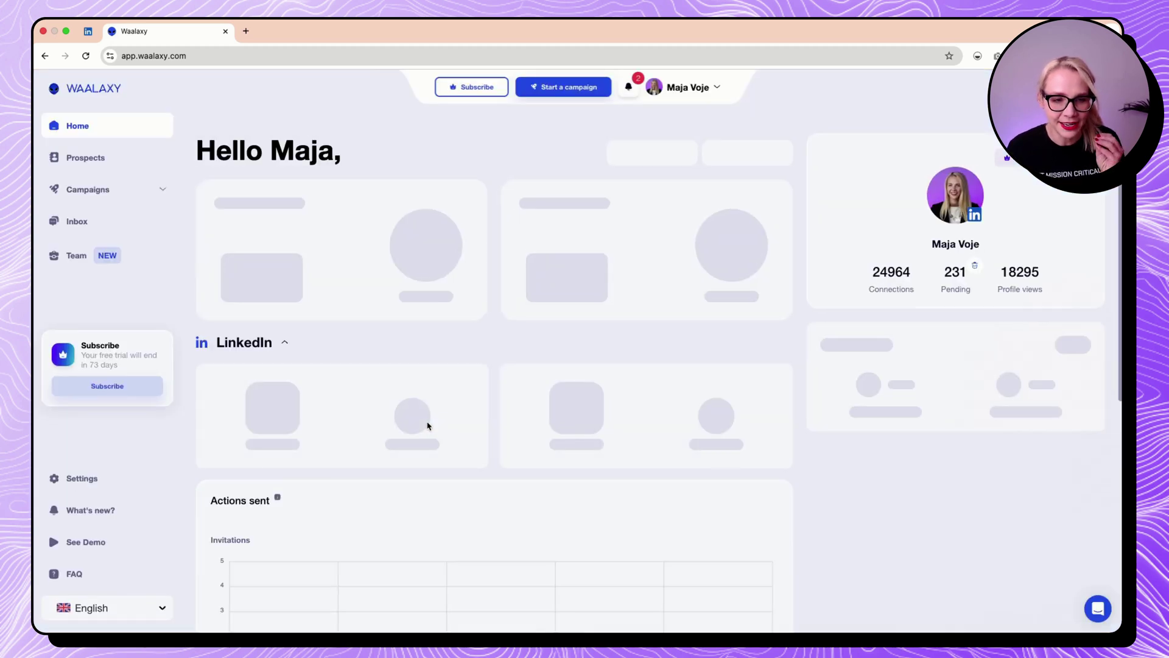
pyautogui.scroll(-2, 422, 427)
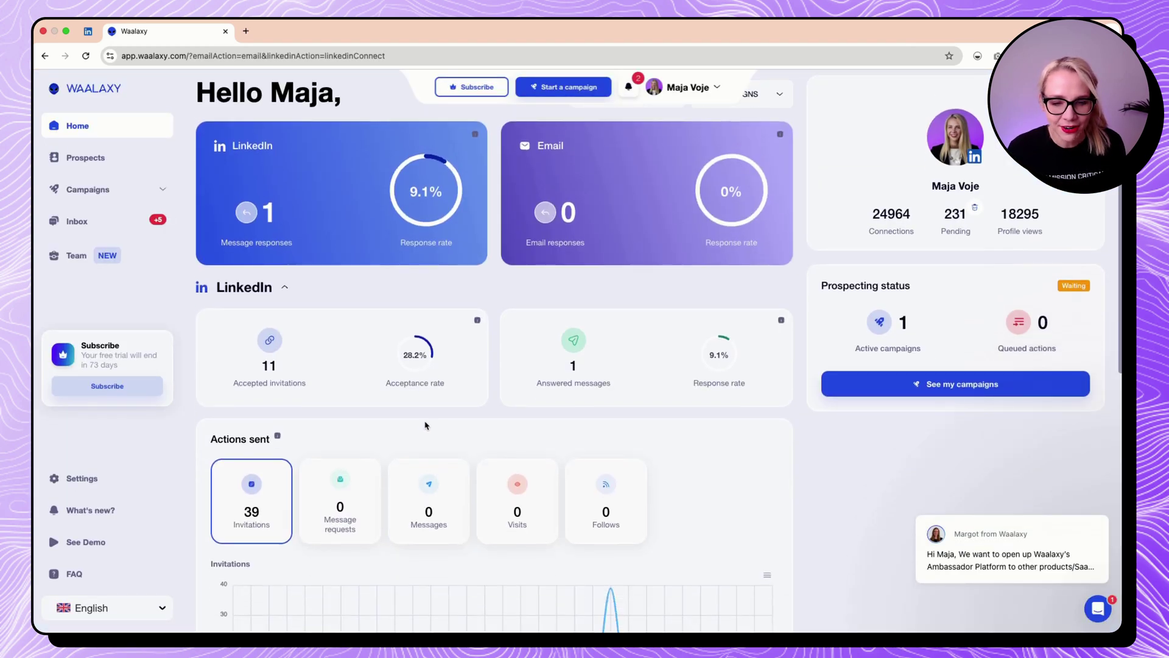
pyautogui.scroll(-3, 429, 423)
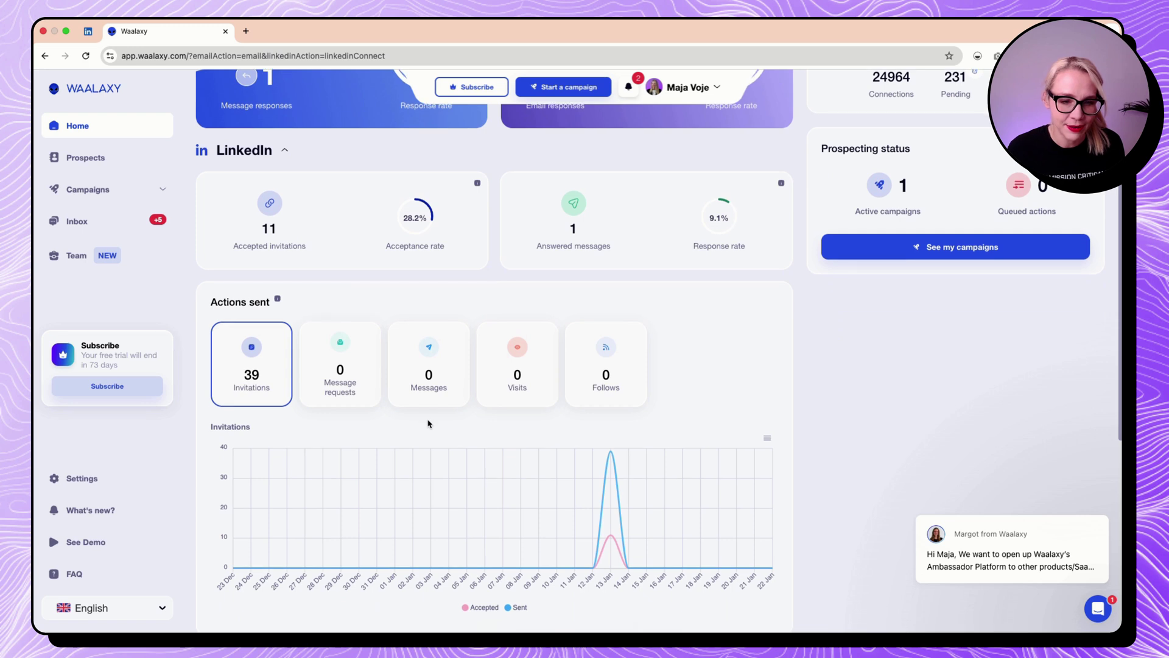
pyautogui.scroll(1, 430, 423)
pyautogui.scroll(2, 249, 430)
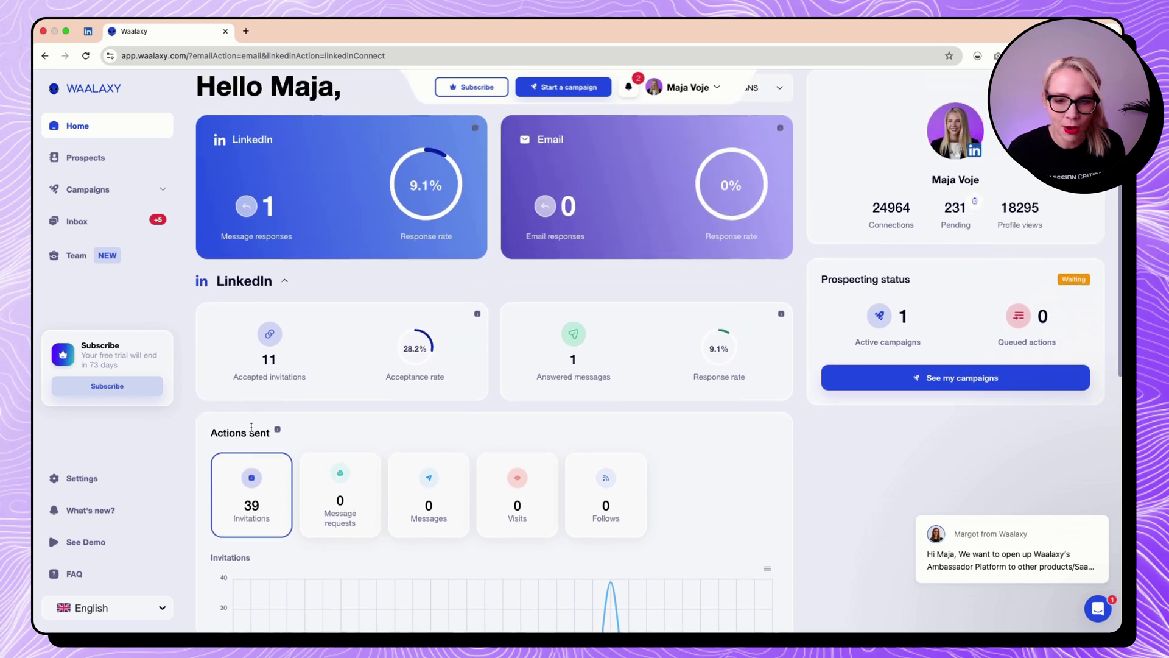
pyautogui.scroll(1, 633, 393)
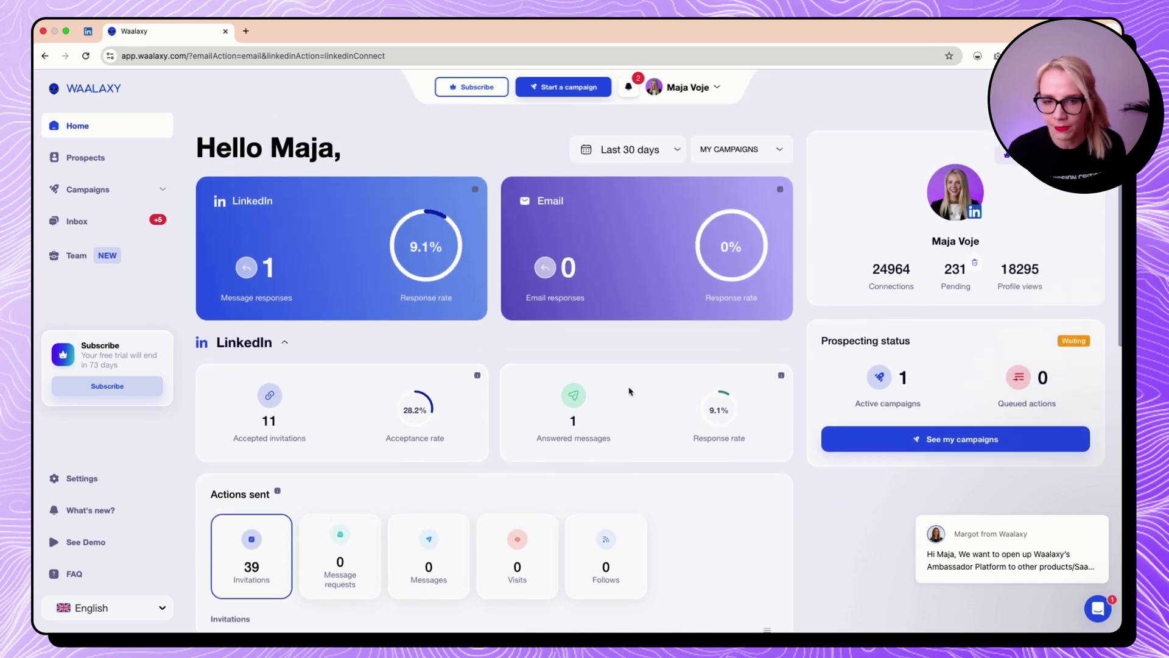